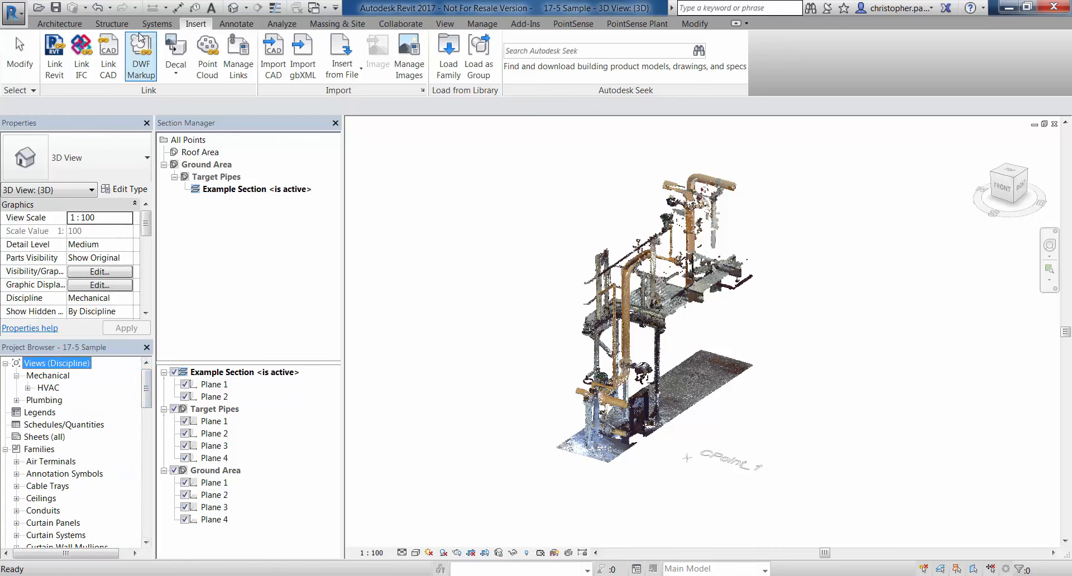
Step: Browse the UK family library's Pipe Fittings folder and close it without loading a family
click(447, 66)
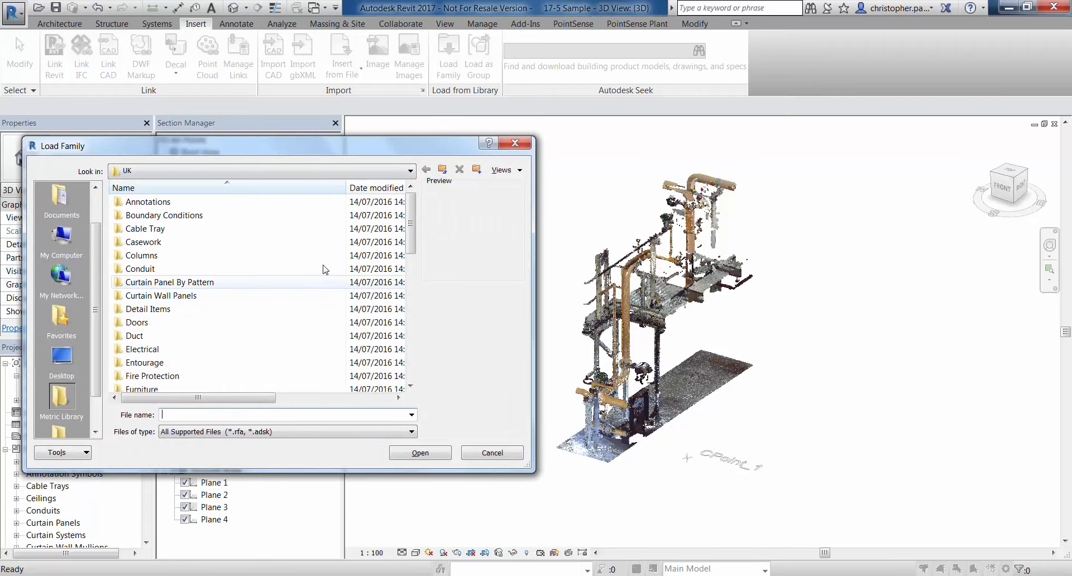
drag(412, 226, 419, 275)
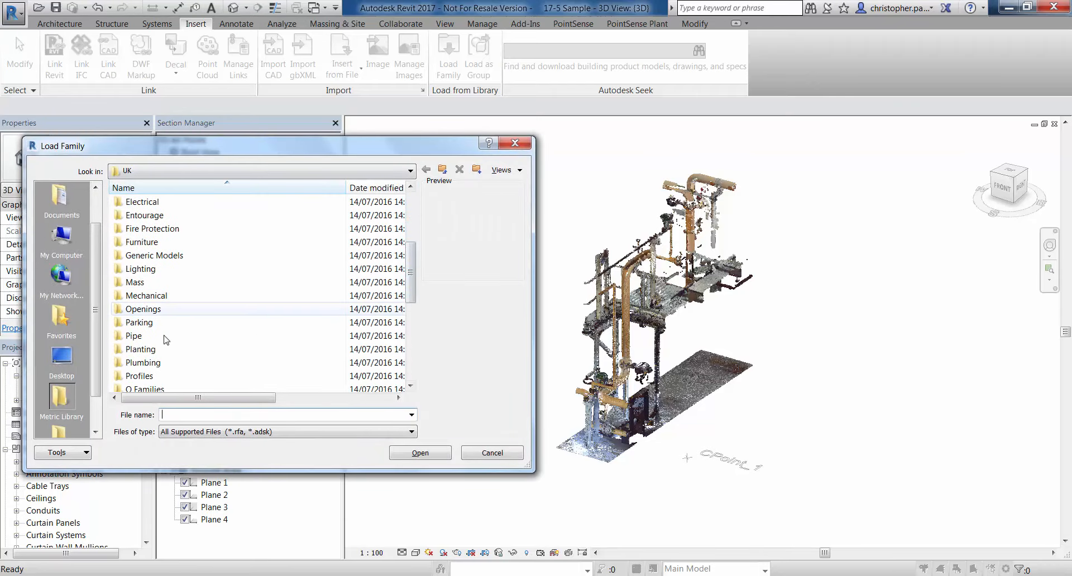
double_click(149, 338)
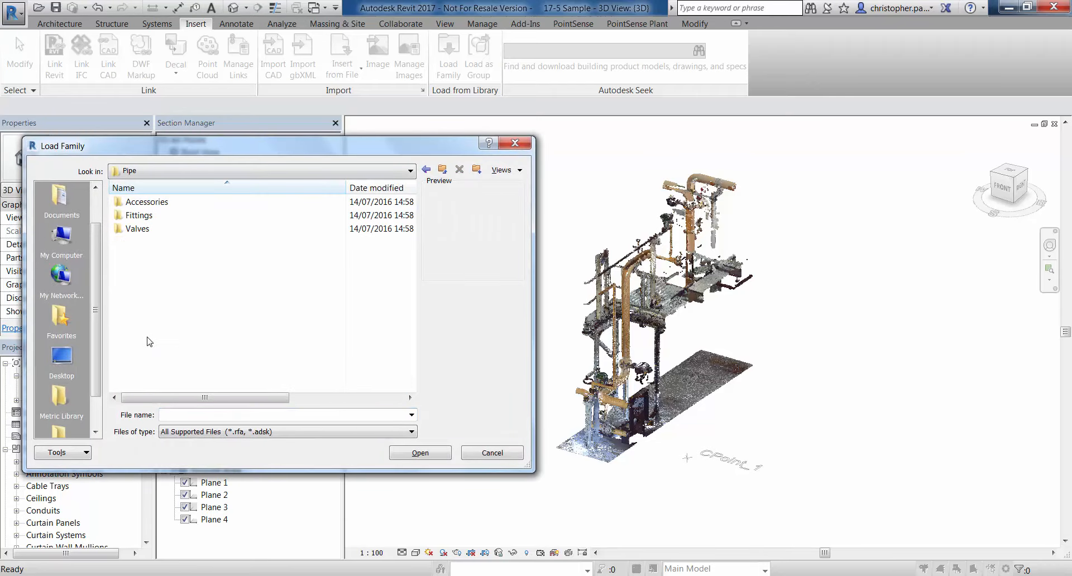
double_click(139, 216)
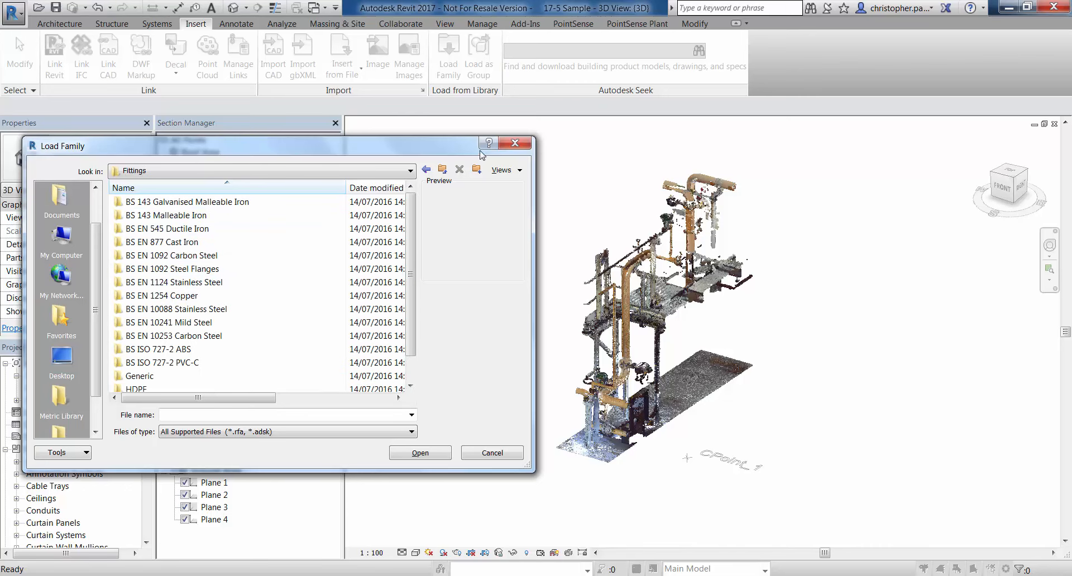
click(513, 144)
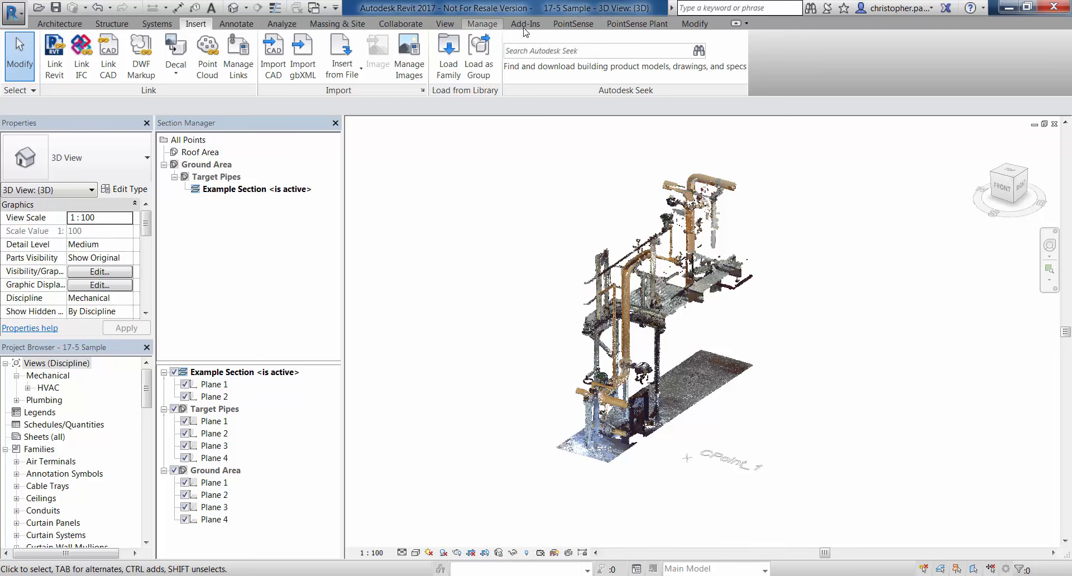
Step: Set the PointSense Load MEP Families library path to the Pipe folder inside the UK library
click(573, 24)
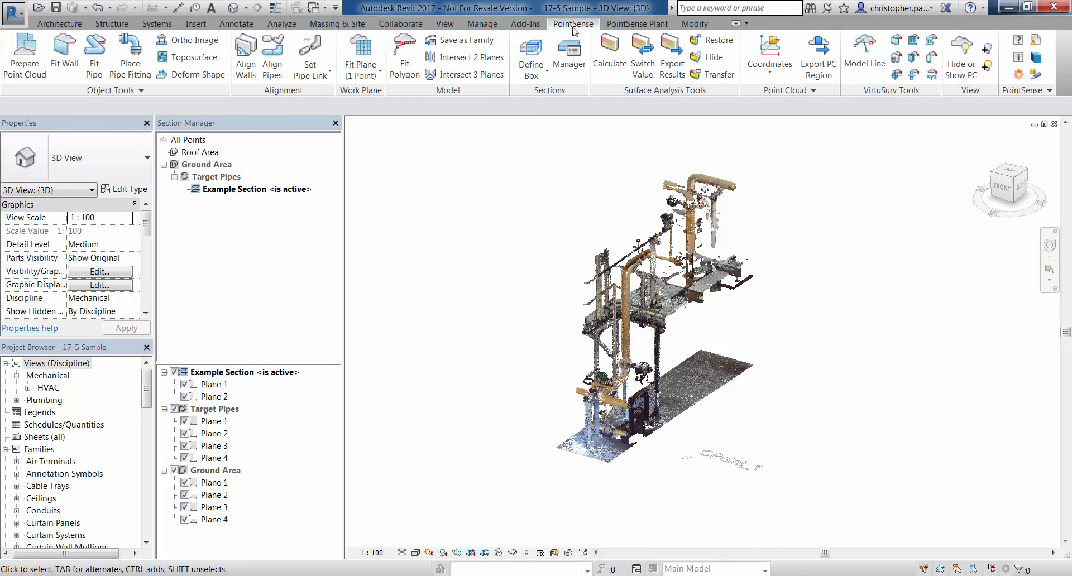
click(141, 90)
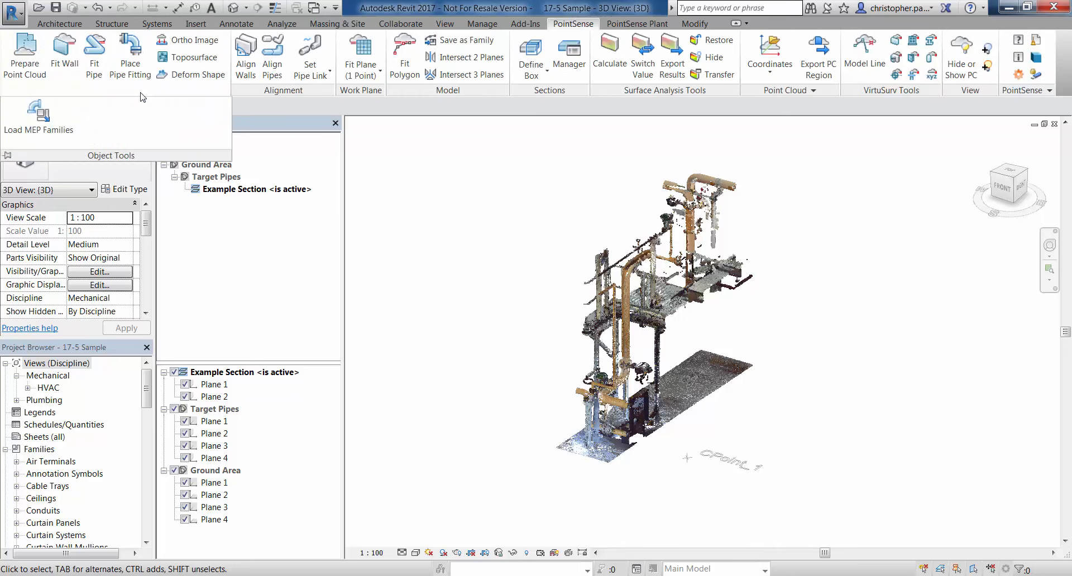
click(56, 125)
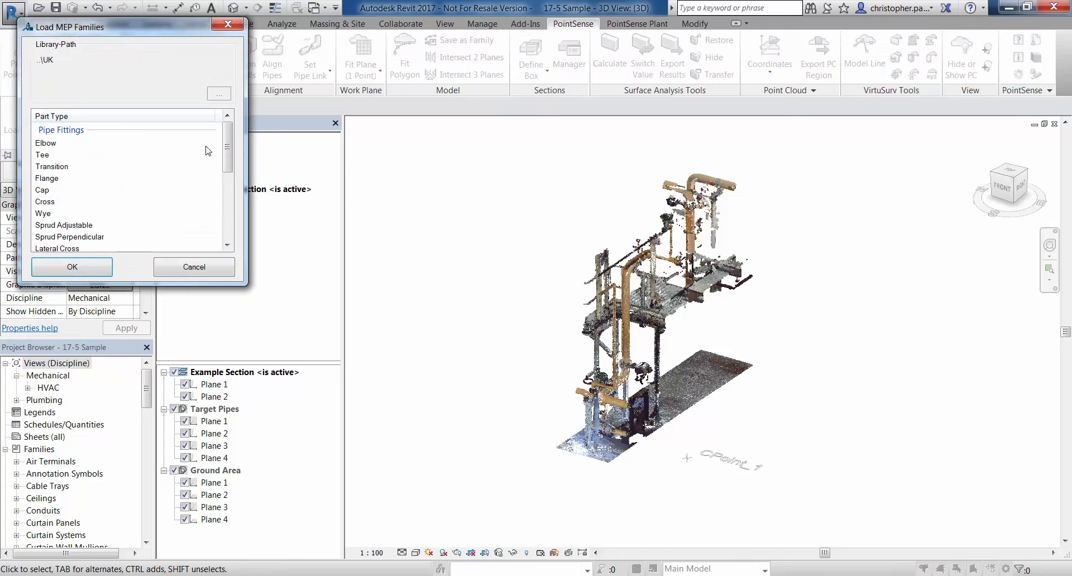
drag(170, 32, 505, 124)
mouse_move(563, 240)
mouse_down()
mouse_move(564, 311)
mouse_move(567, 230)
mouse_up()
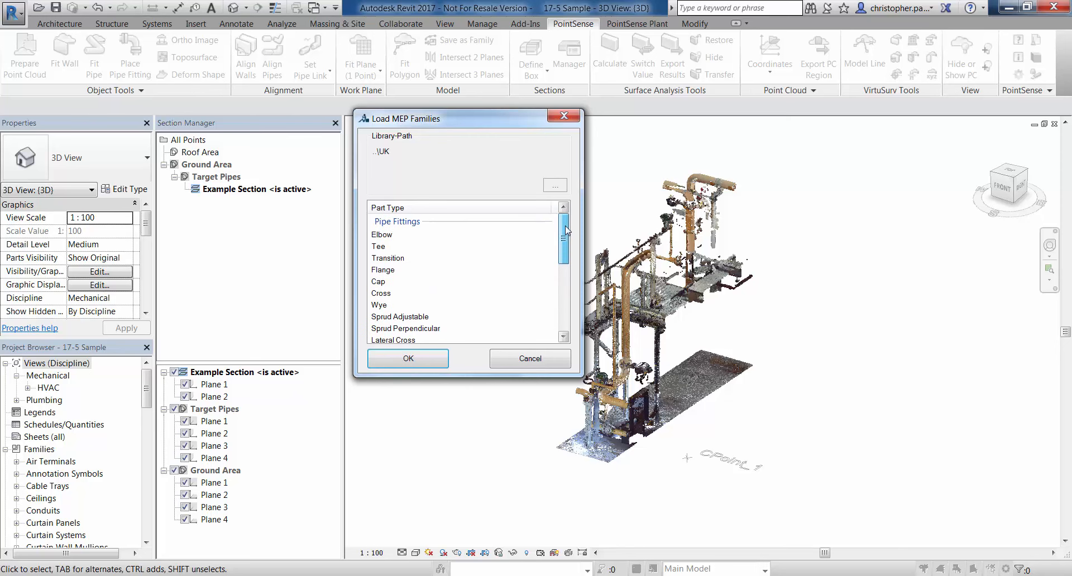
click(555, 188)
drag(560, 214, 560, 255)
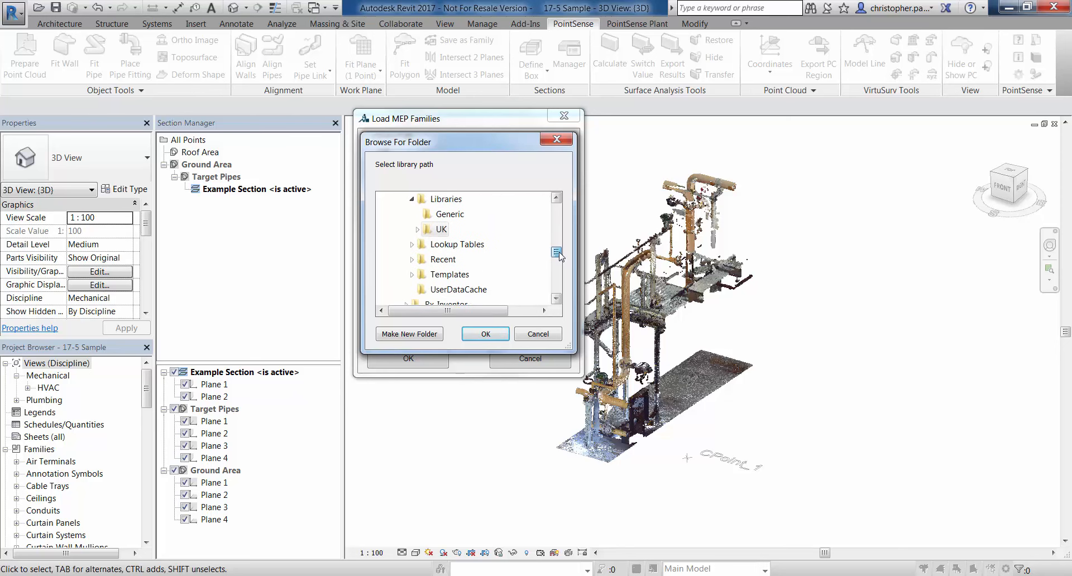
click(458, 231)
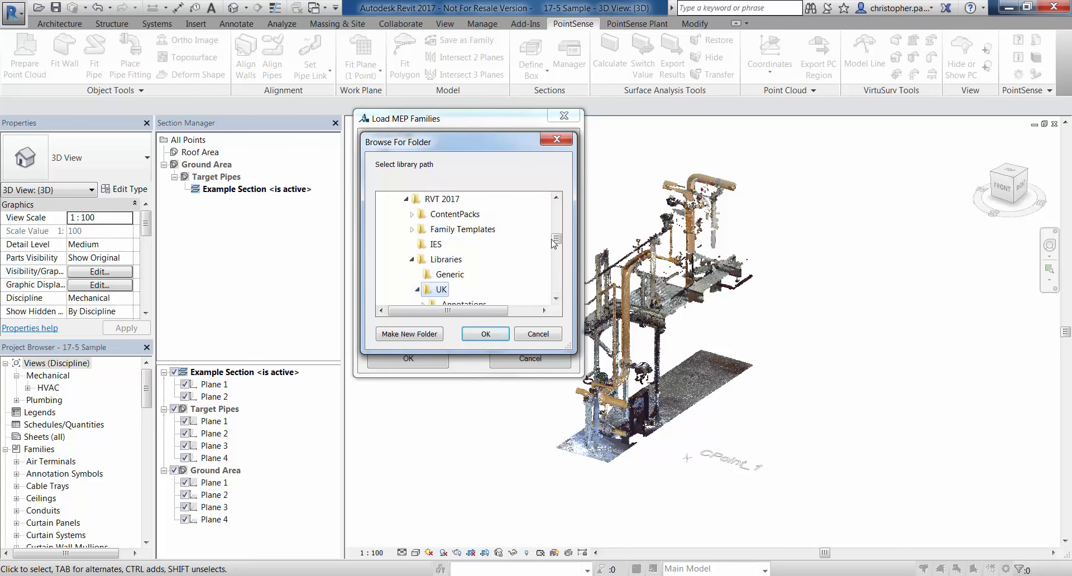
scroll(556, 240, down, 2)
click(558, 300)
click(557, 299)
click(557, 299)
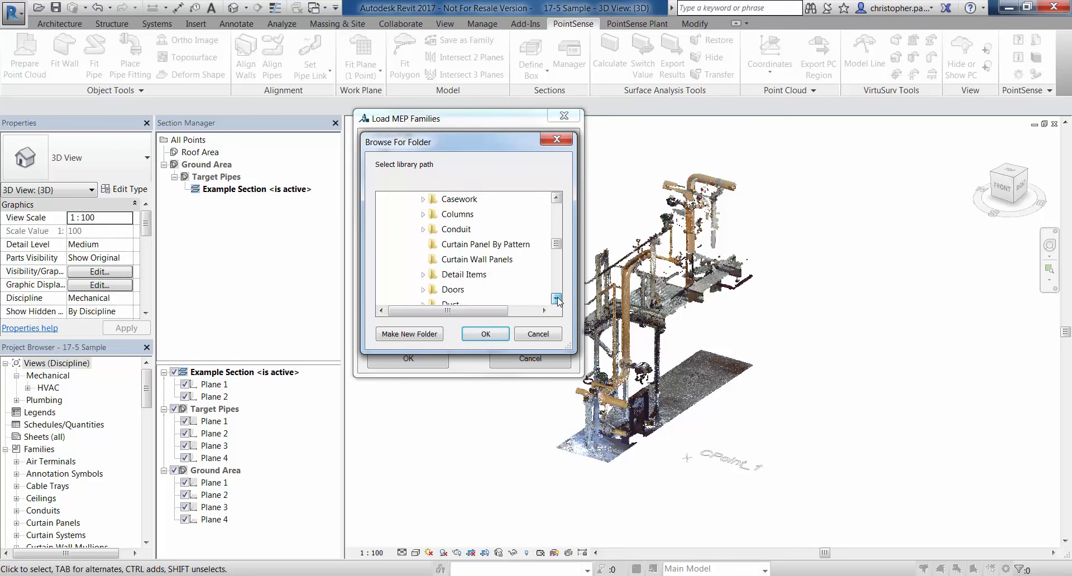
click(557, 300)
click(557, 300)
click(557, 300)
click(557, 300)
click(557, 300)
click(557, 300)
click(557, 299)
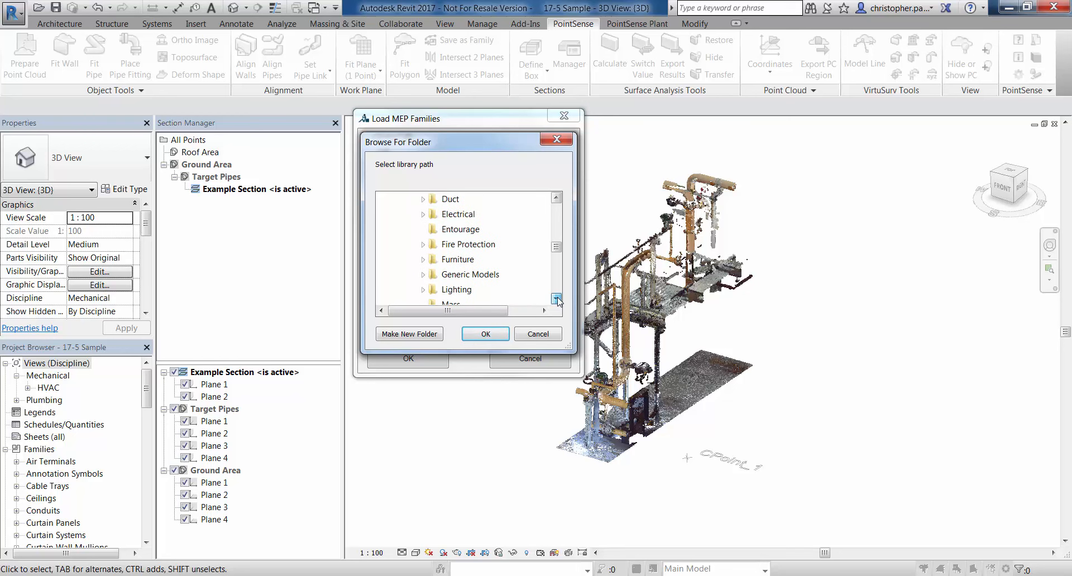
click(558, 300)
click(557, 299)
click(558, 300)
click(557, 300)
click(557, 300)
click(557, 300)
click(557, 300)
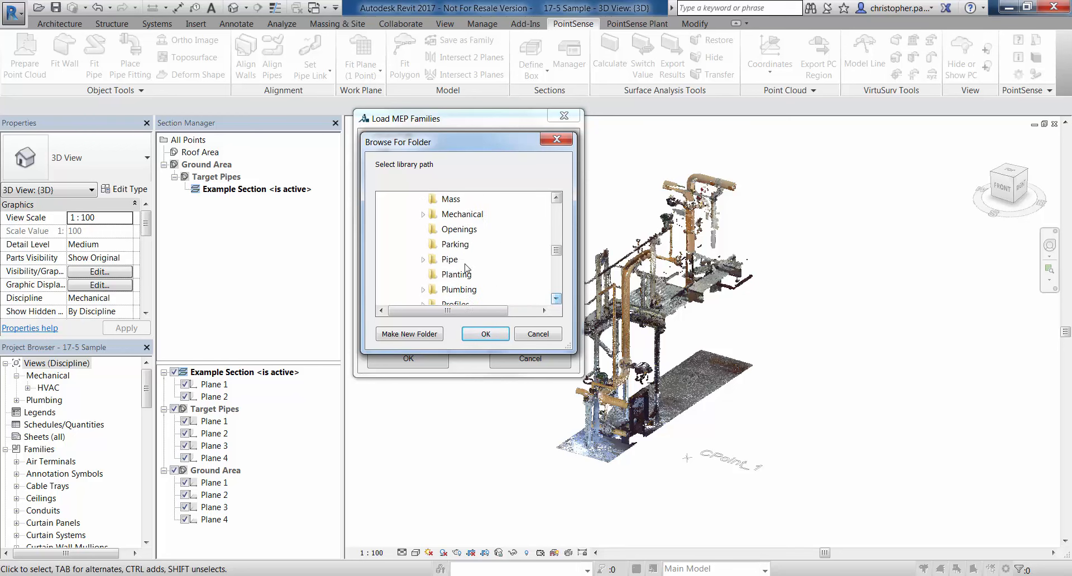
click(422, 260)
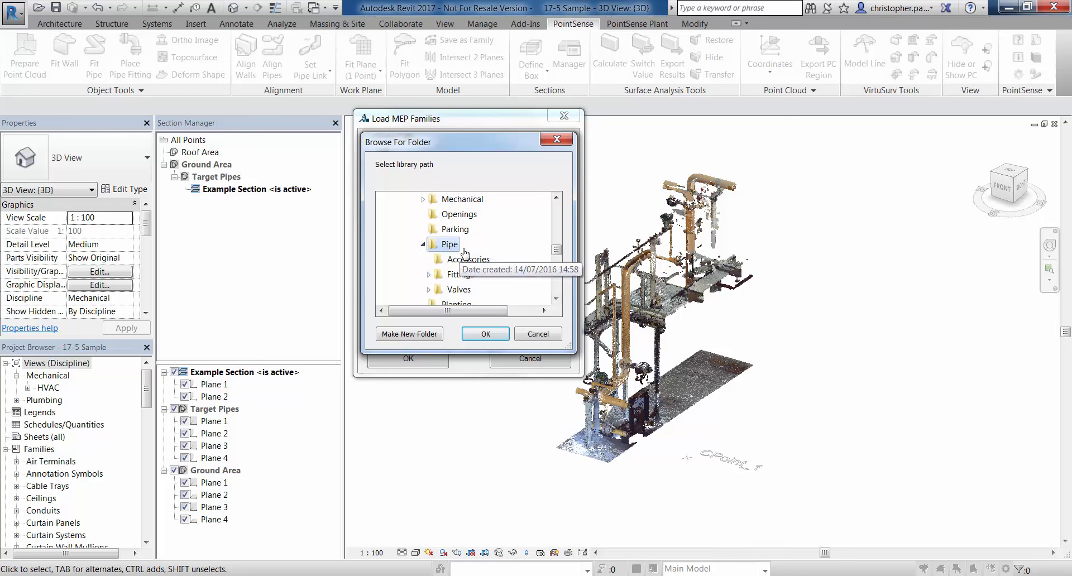
click(485, 334)
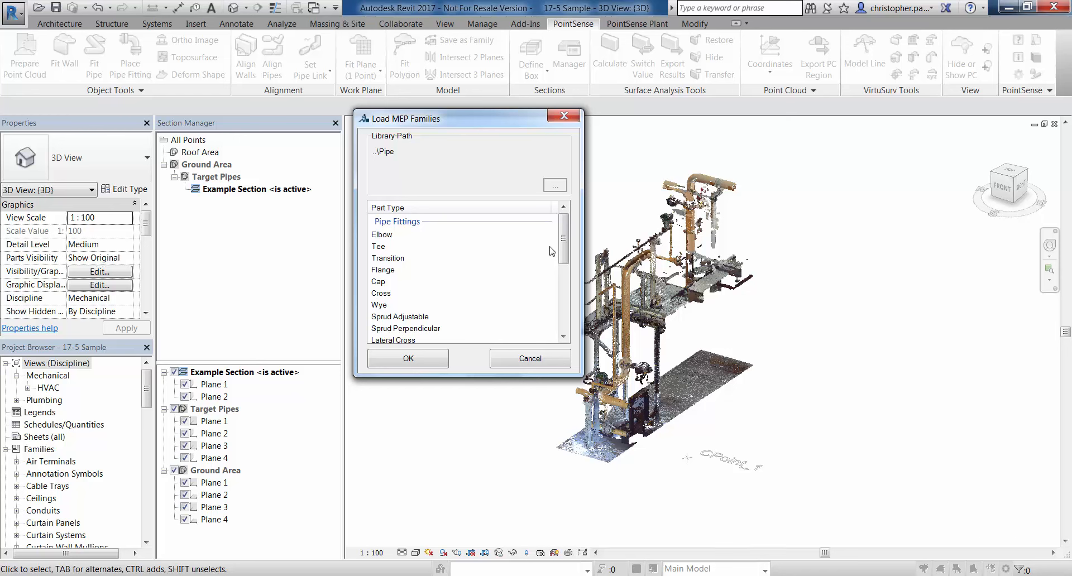
Step: Load the Elbow pipe fitting families from the Pipe library path
click(383, 237)
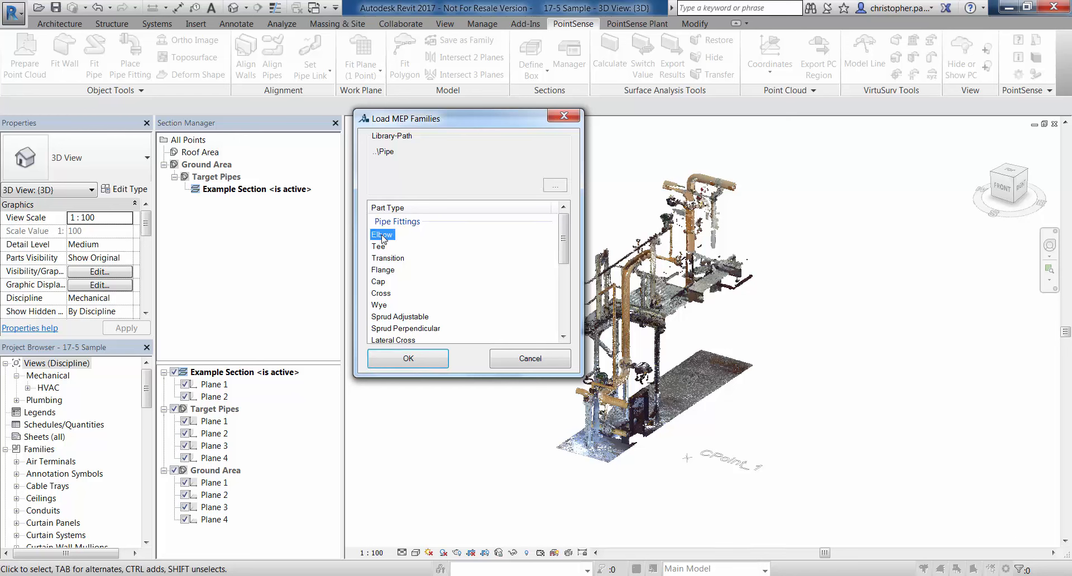
click(412, 361)
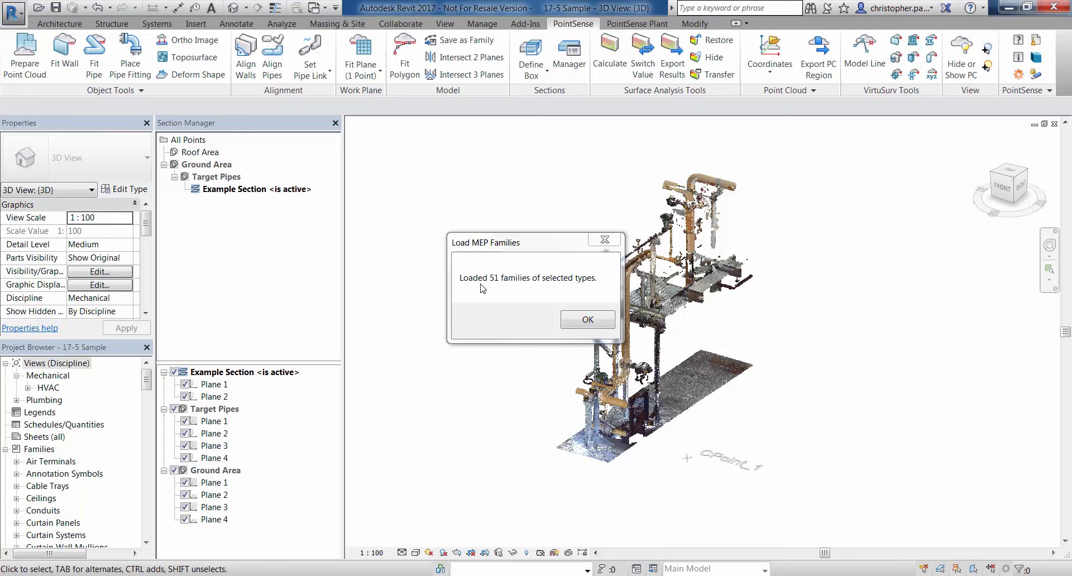
click(581, 322)
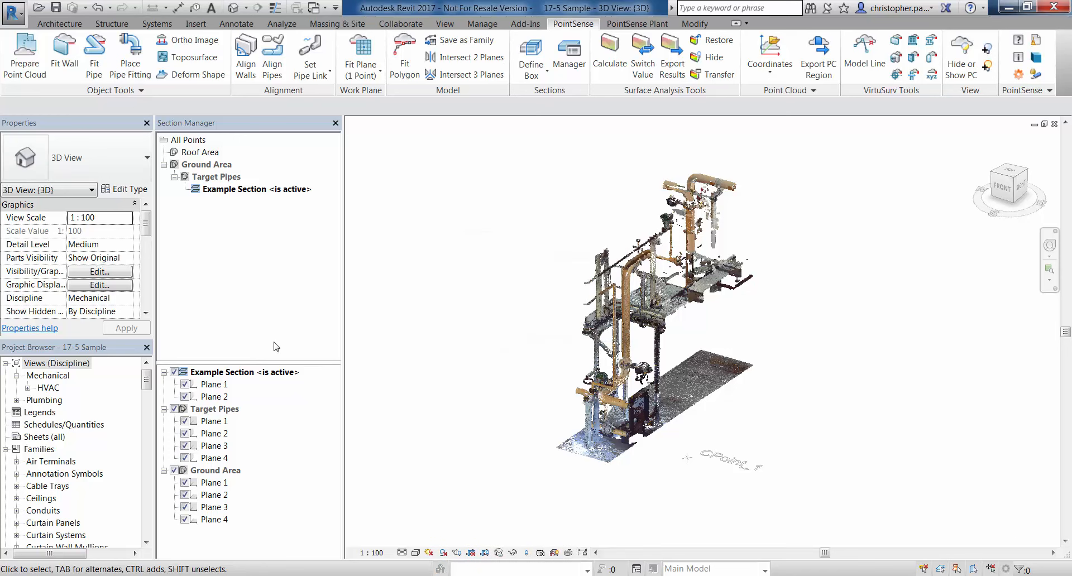
Step: Set the 3D view's scale to 1:20 and its detail level to Fine
mouse_move(146, 389)
mouse_down()
mouse_move(148, 505)
mouse_move(150, 379)
mouse_up()
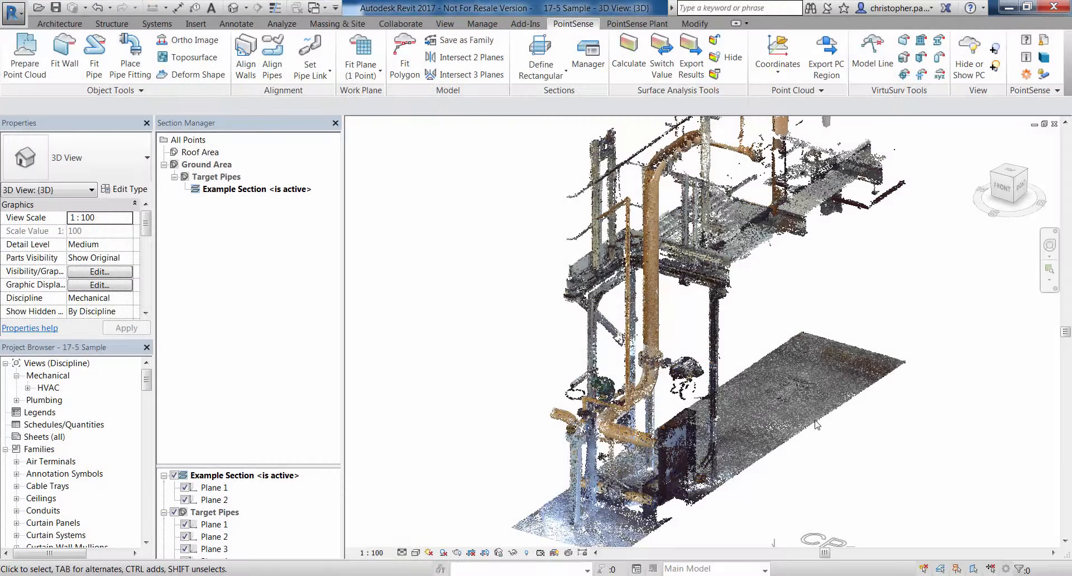
scroll(811, 422, up, 3)
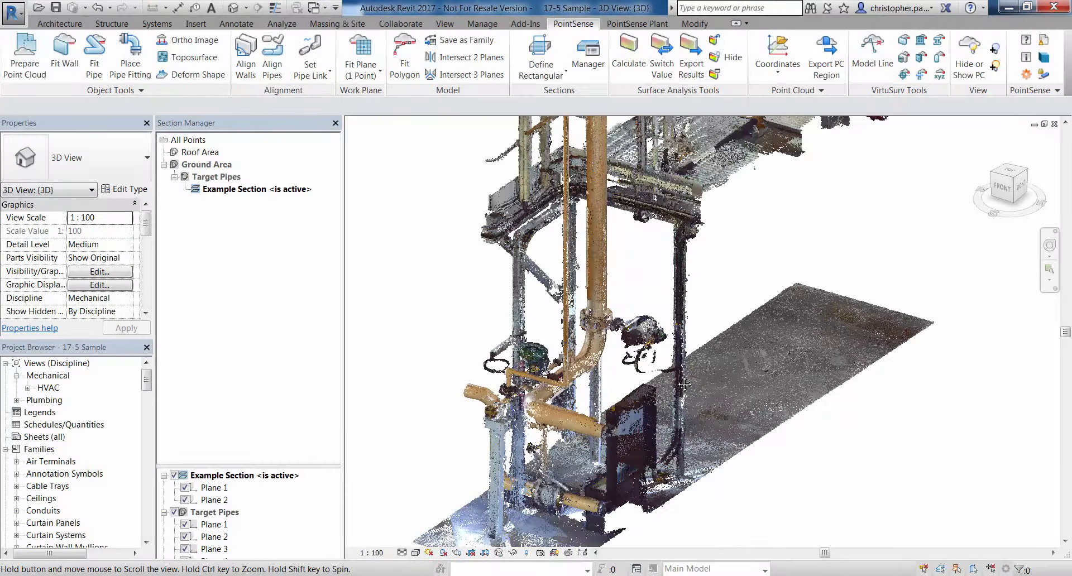
click(371, 552)
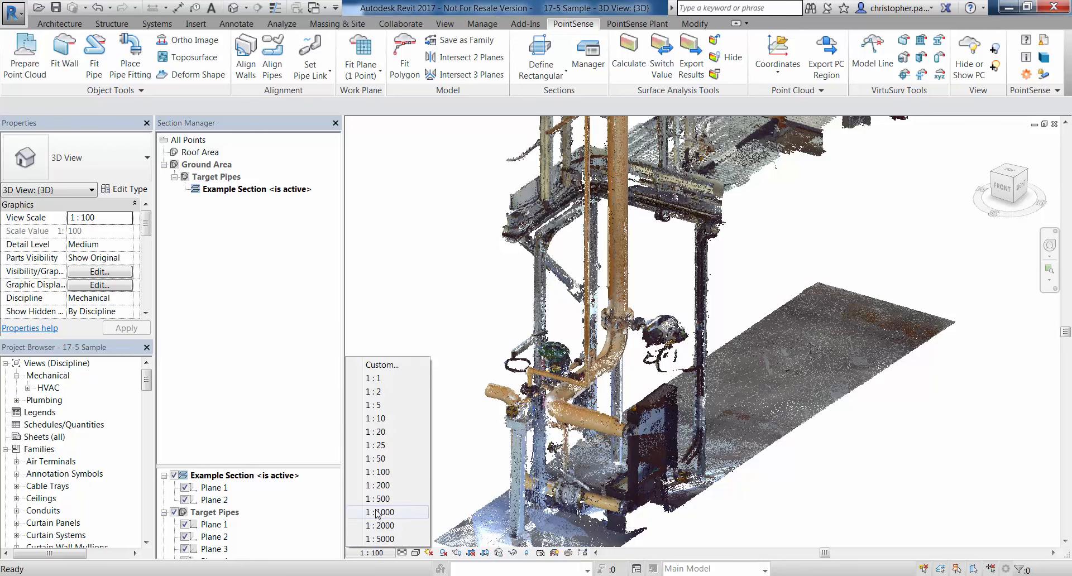
click(390, 432)
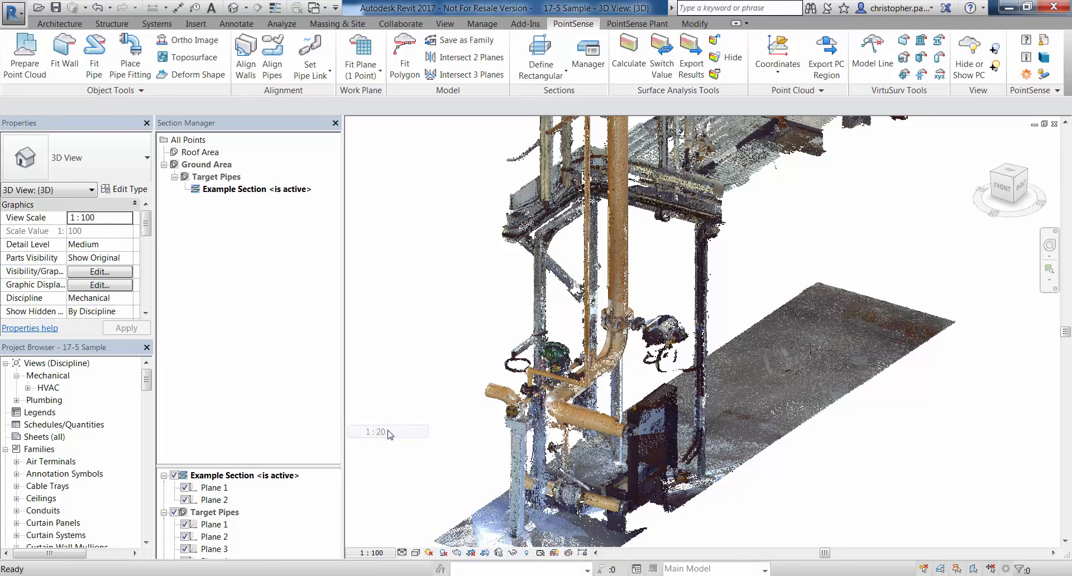
click(402, 553)
click(419, 540)
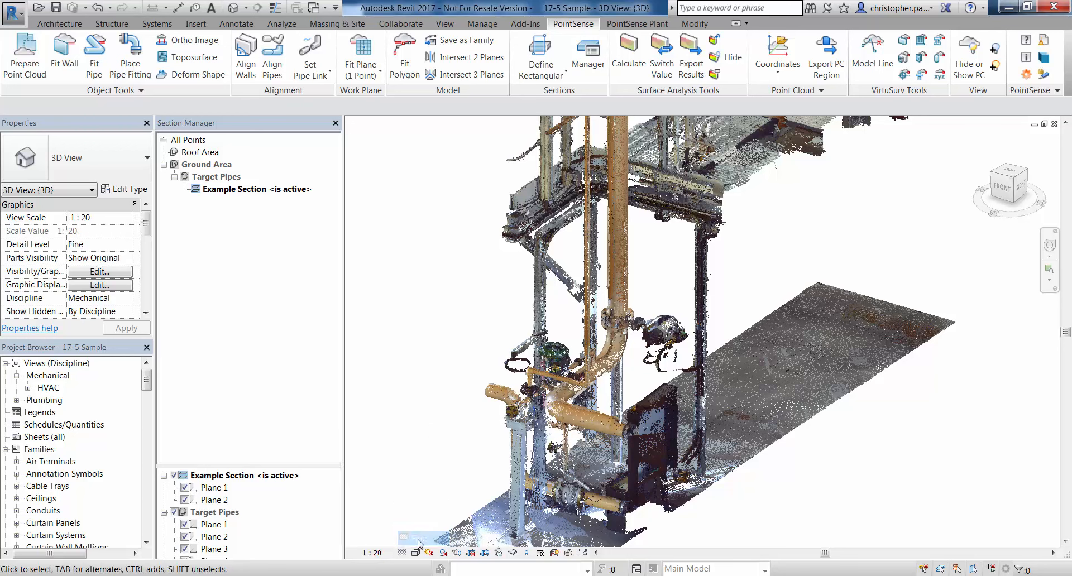
middle_drag(419, 421, 446, 410)
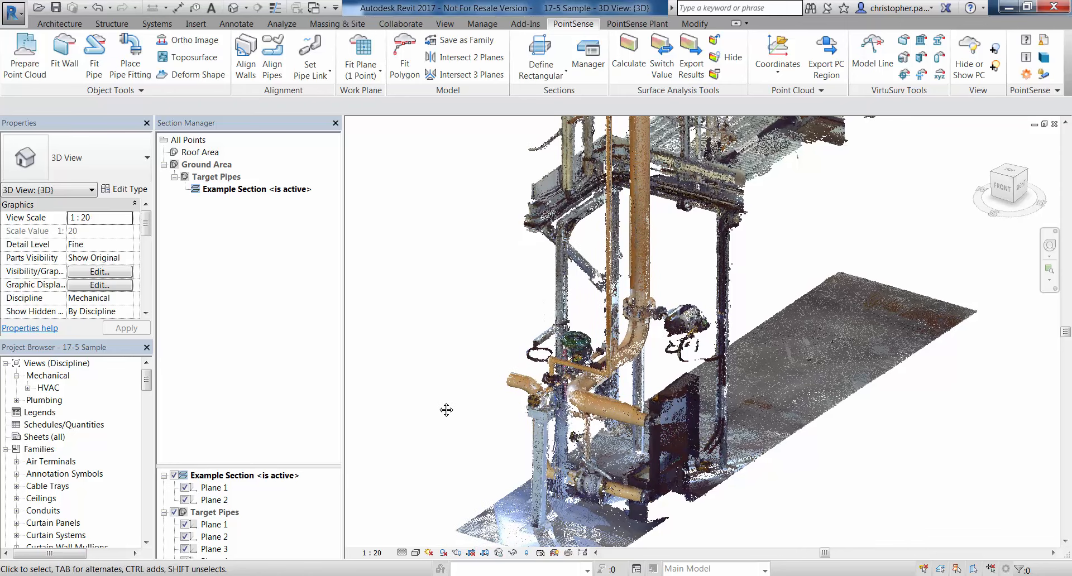
Step: Duplicate the Standard pipe type and rename the copy as Carbon Steel
drag(148, 383, 158, 517)
click(17, 462)
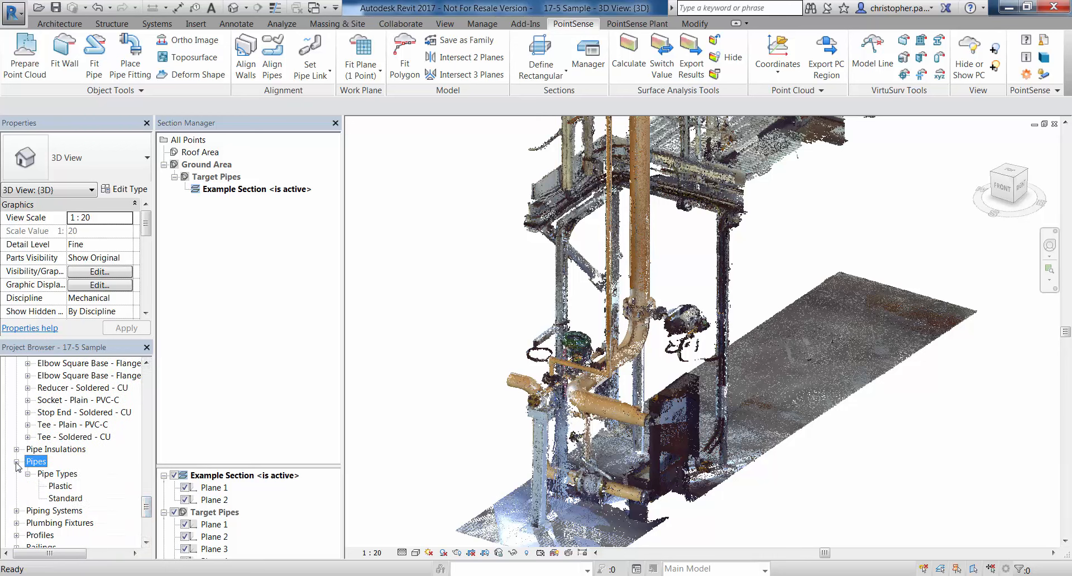
click(62, 497)
right_click(65, 498)
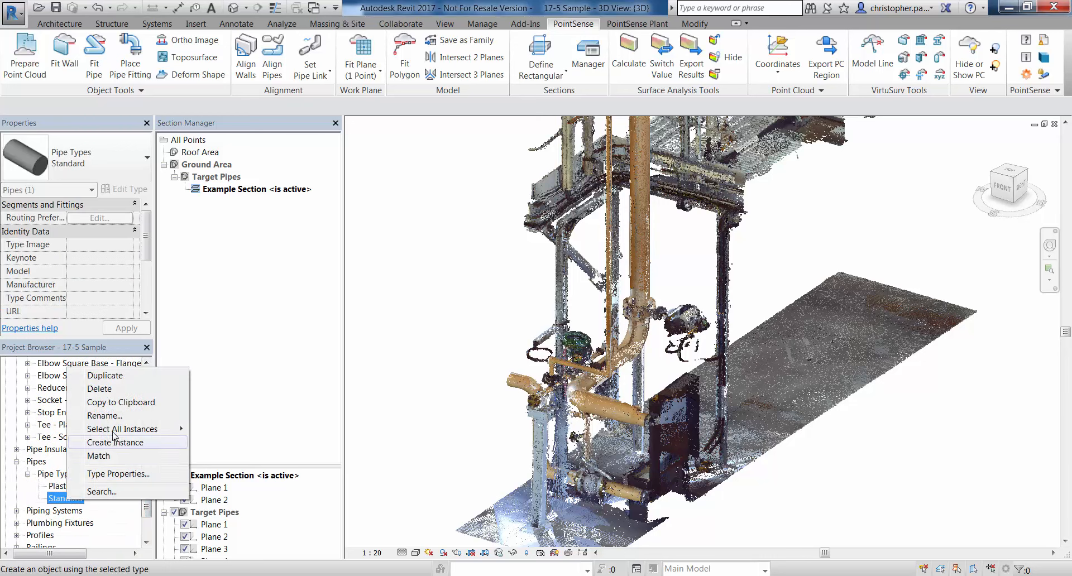
click(105, 375)
right_click(71, 513)
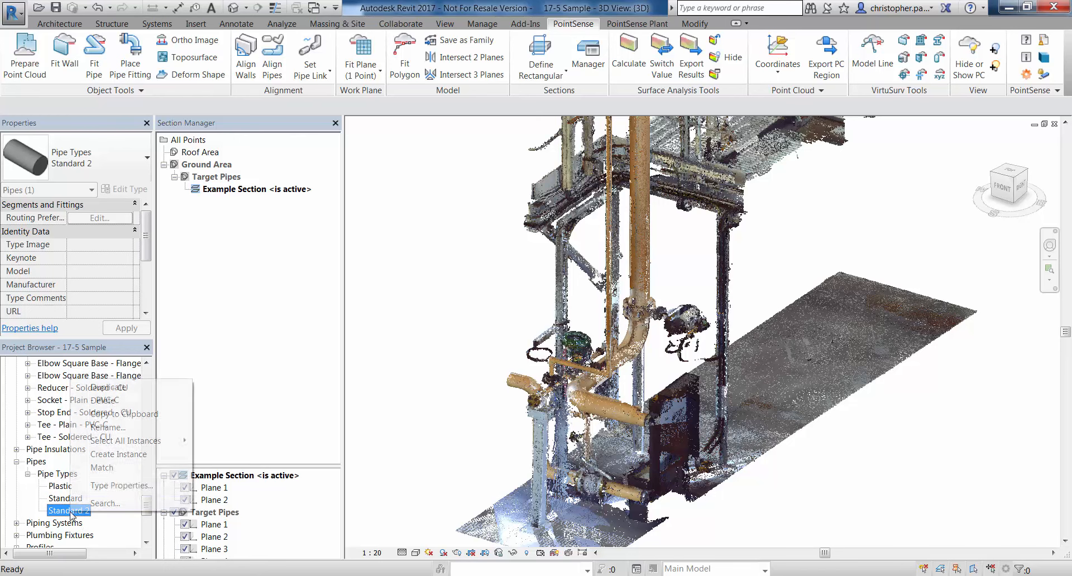
click(108, 427)
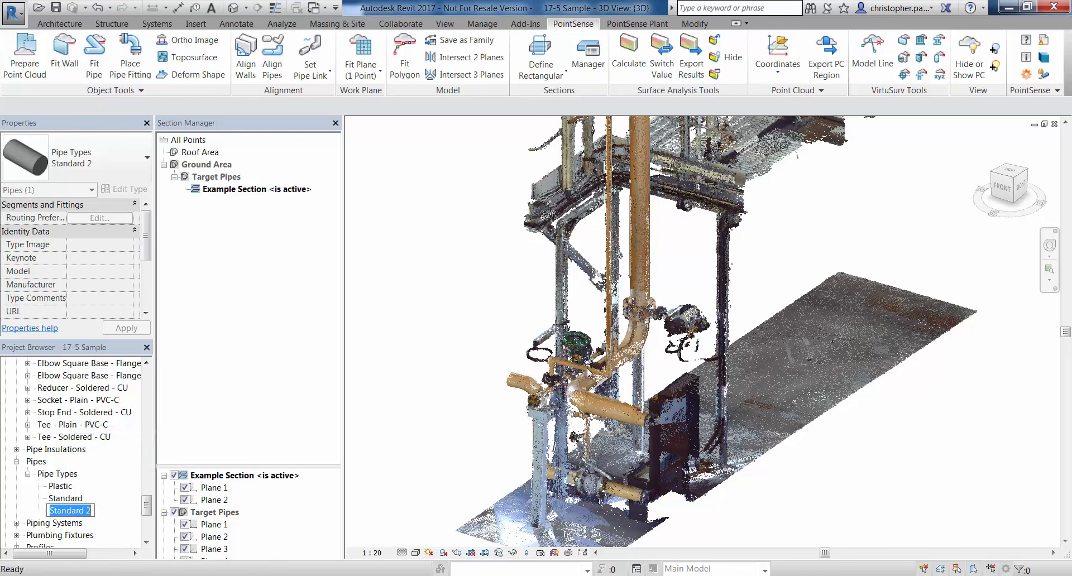
text(Carbon Steel)
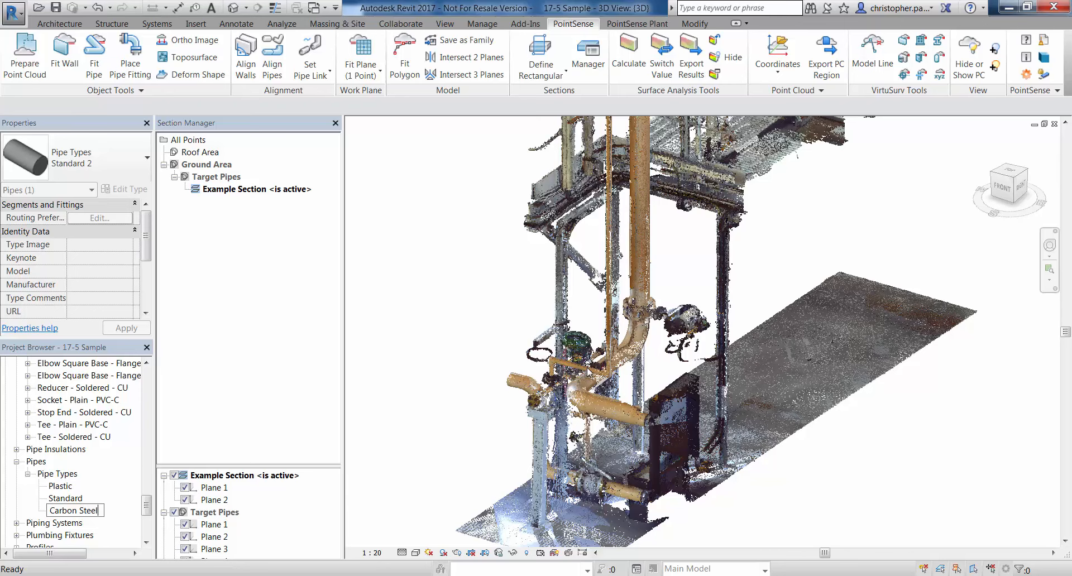
click(68, 501)
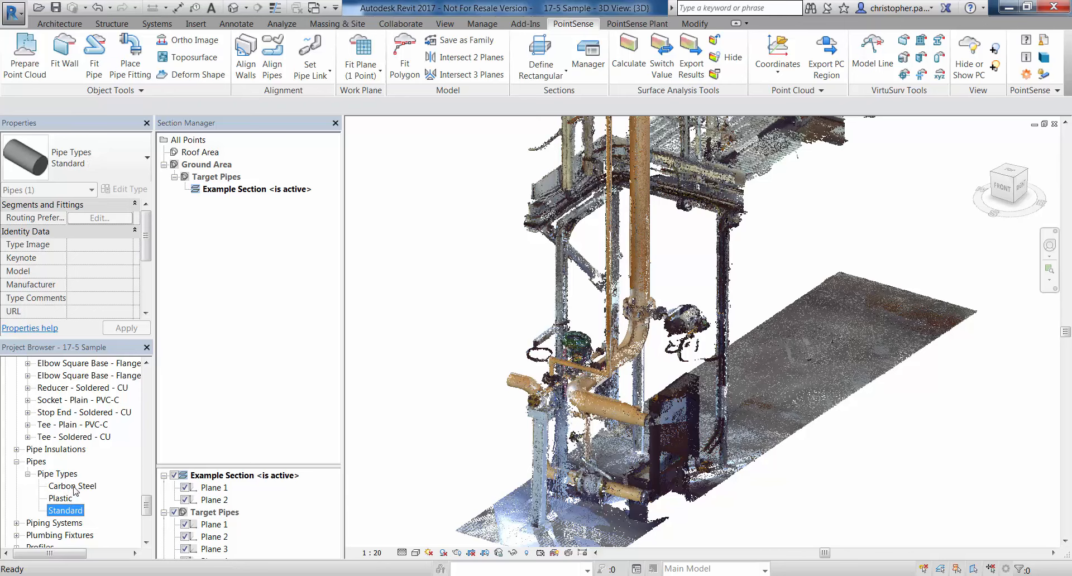
Step: Set the pipe segment in the Carbon Steel type's routing preferences to Steel, Carbon - EN 10255 - Medium
right_click(74, 491)
click(112, 459)
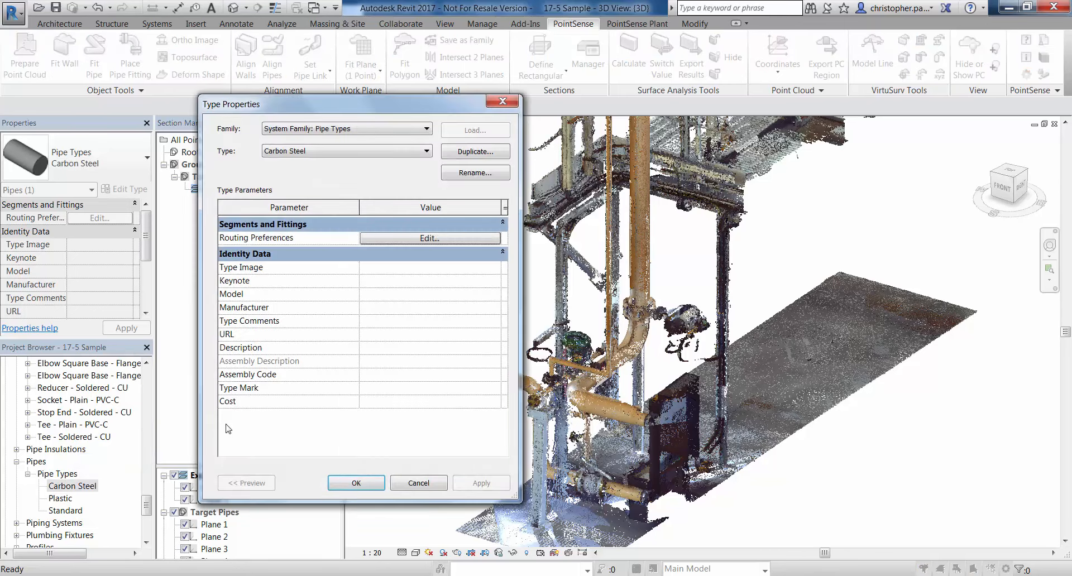
click(430, 238)
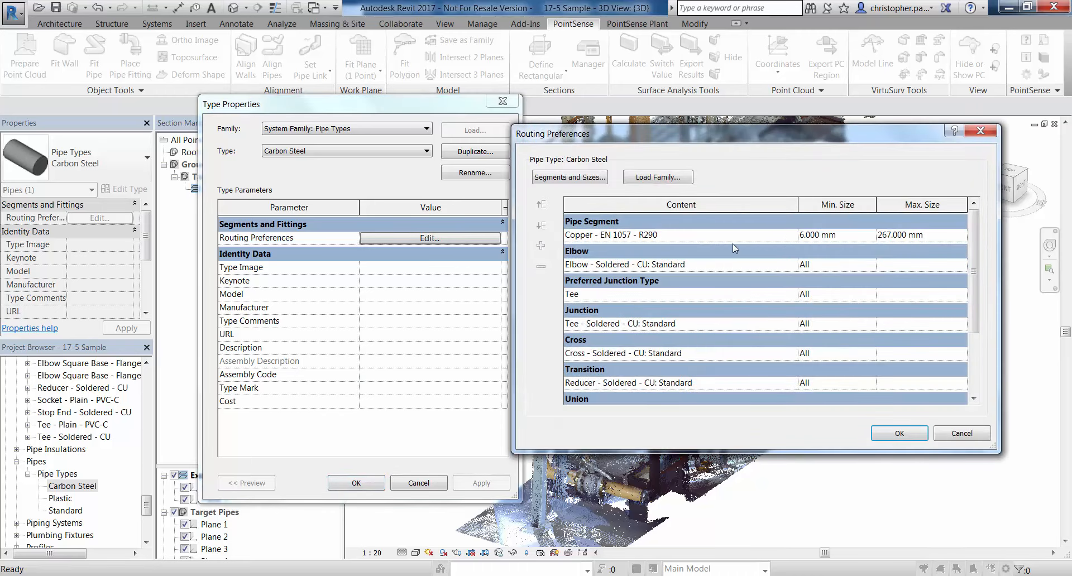
click(773, 241)
click(793, 235)
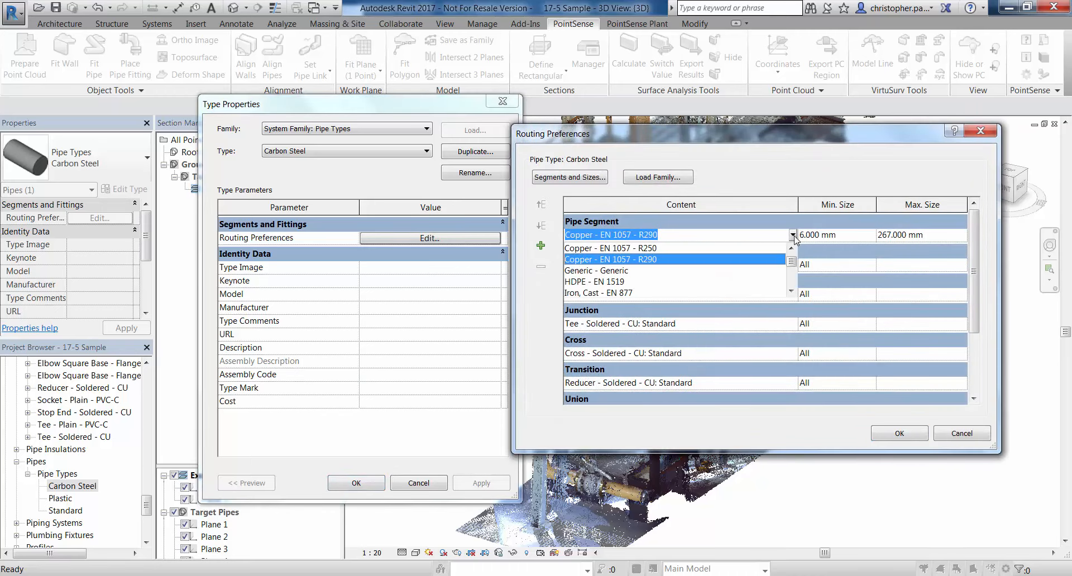
drag(796, 265, 792, 281)
click(691, 271)
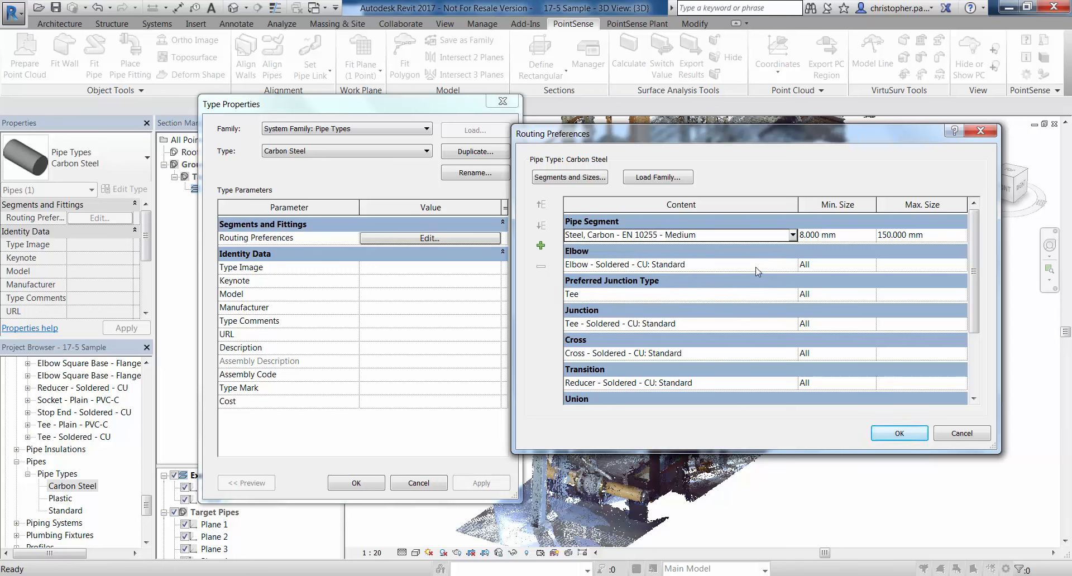
Step: Set the Carbon Steel type's elbow to Elbow Long Radius - Flanged - CS - PN 16: Standard and accept the type properties
click(785, 265)
click(793, 265)
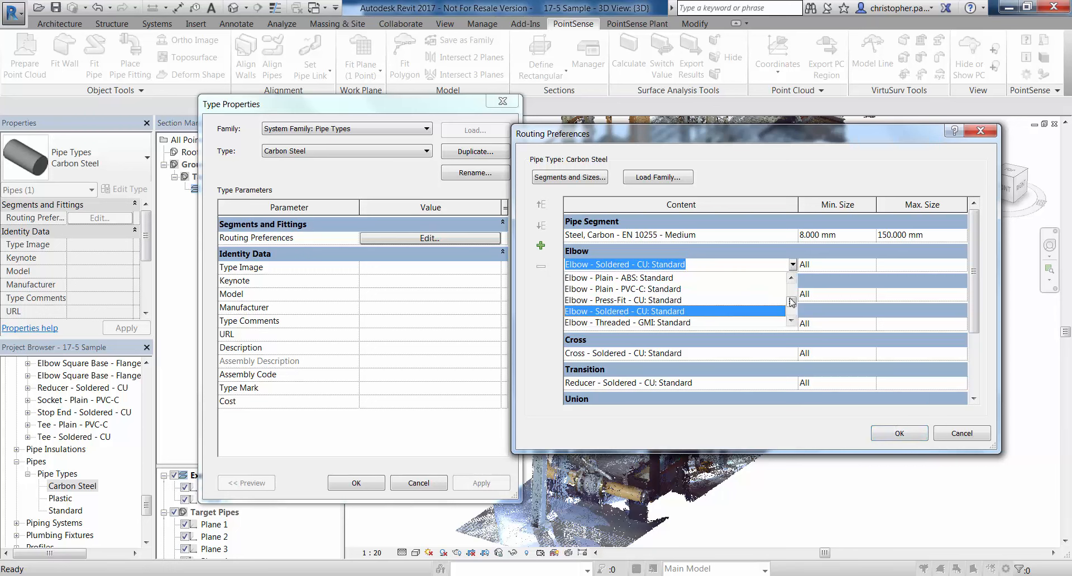
drag(792, 302, 793, 312)
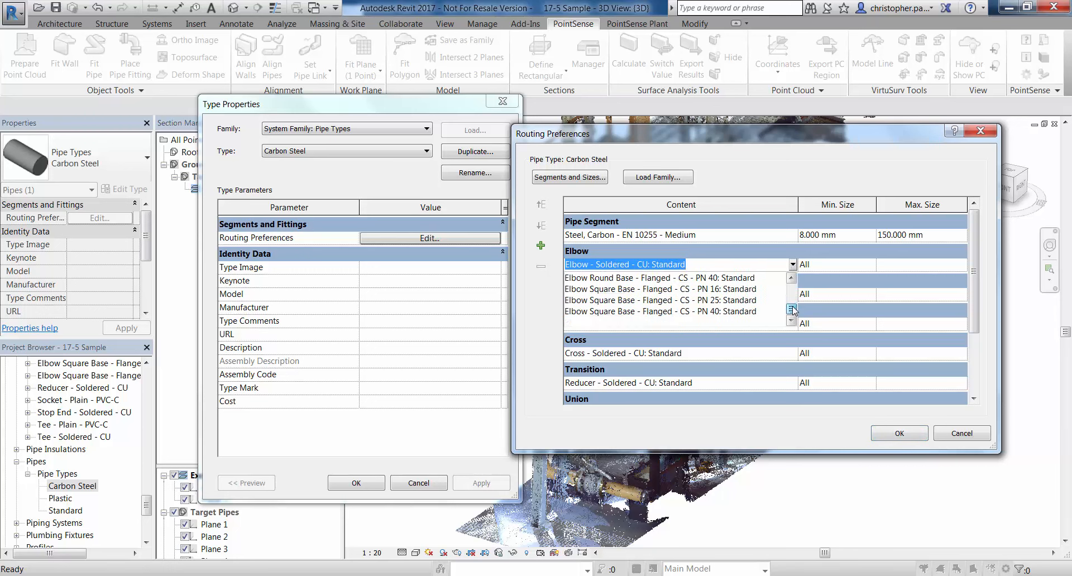
click(792, 280)
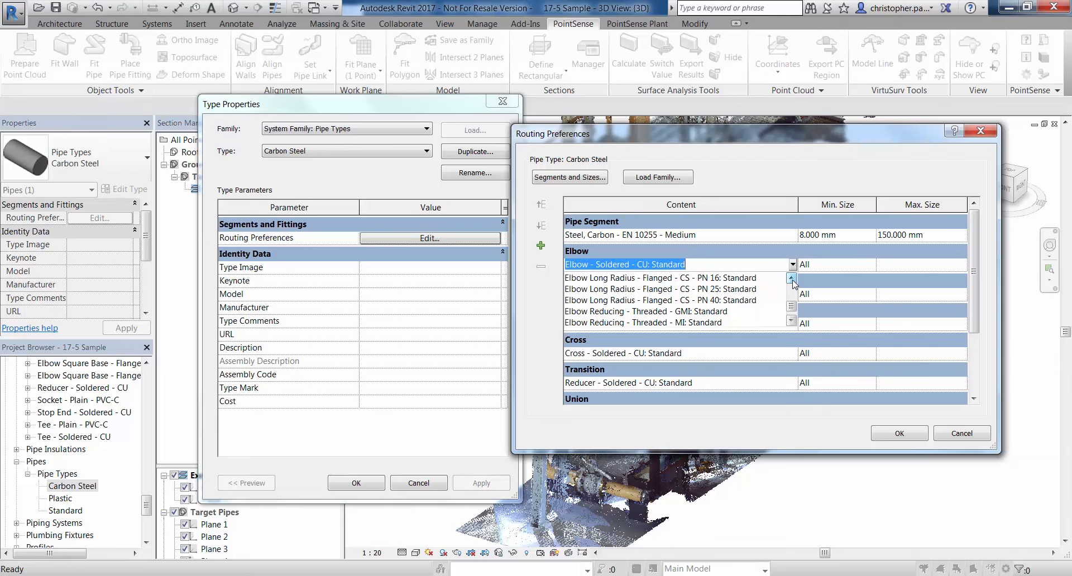
click(792, 279)
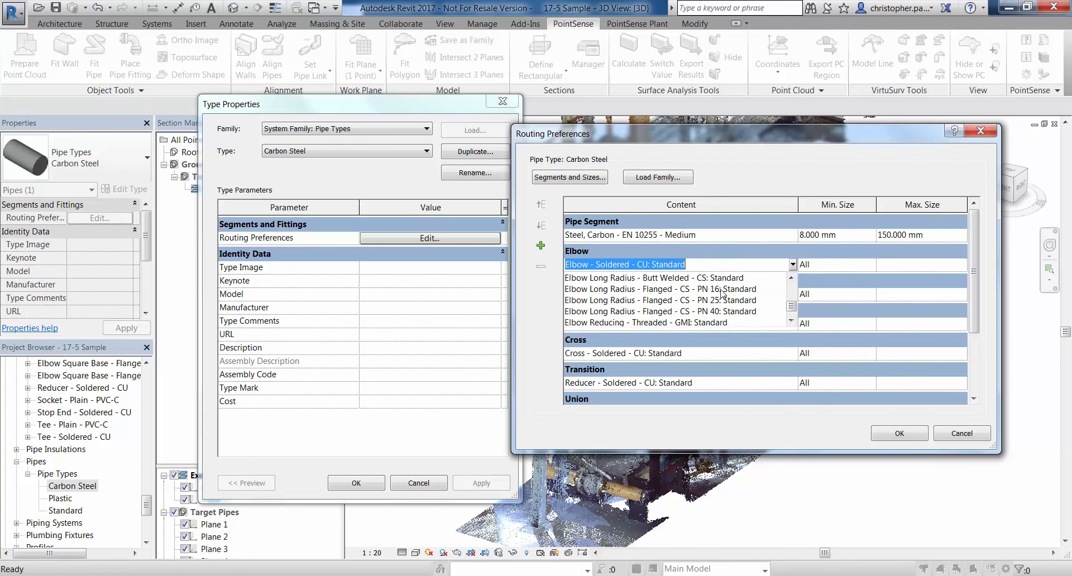
click(721, 289)
click(907, 436)
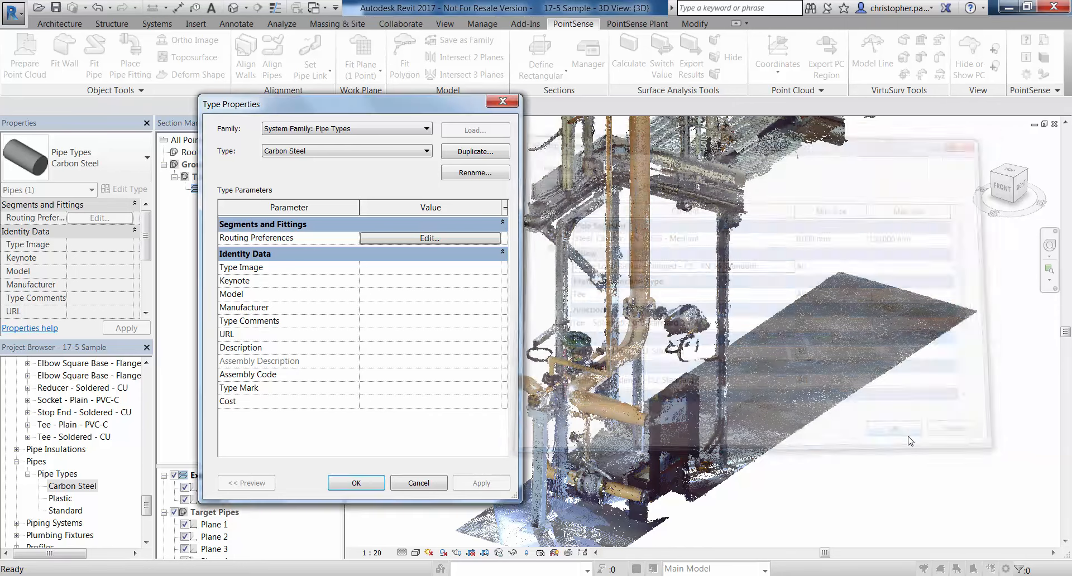
click(356, 483)
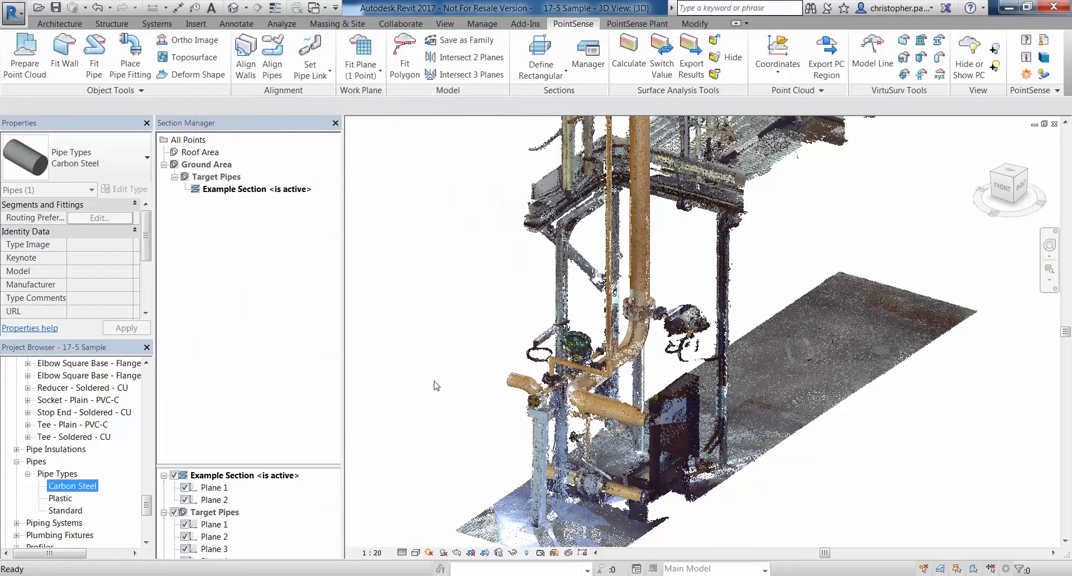
Step: Start Fit Pipe with Level 0 as the associated level and Other as the piping system
middle_drag(745, 248, 728, 406)
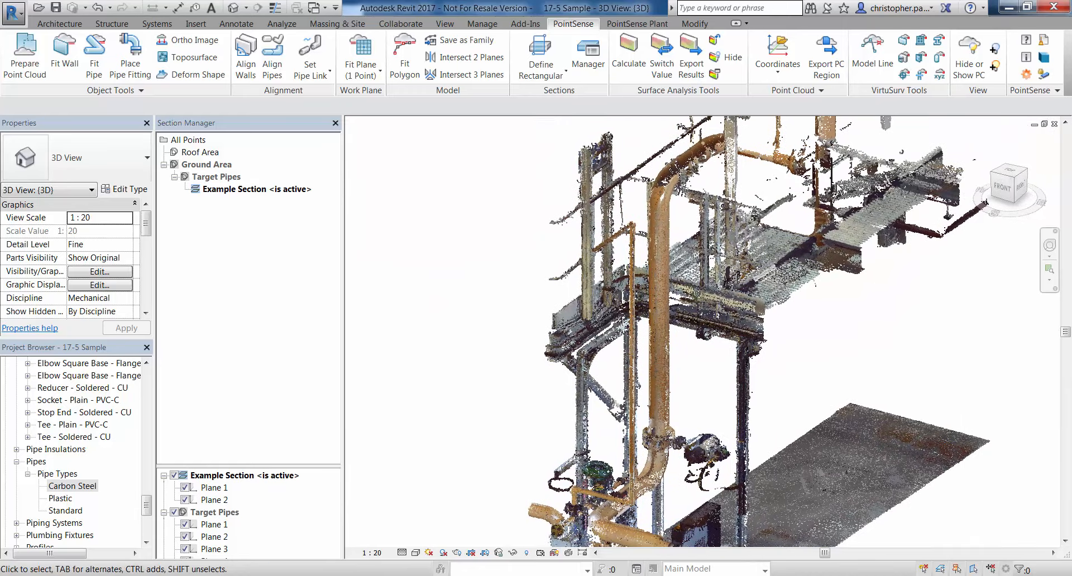
click(94, 59)
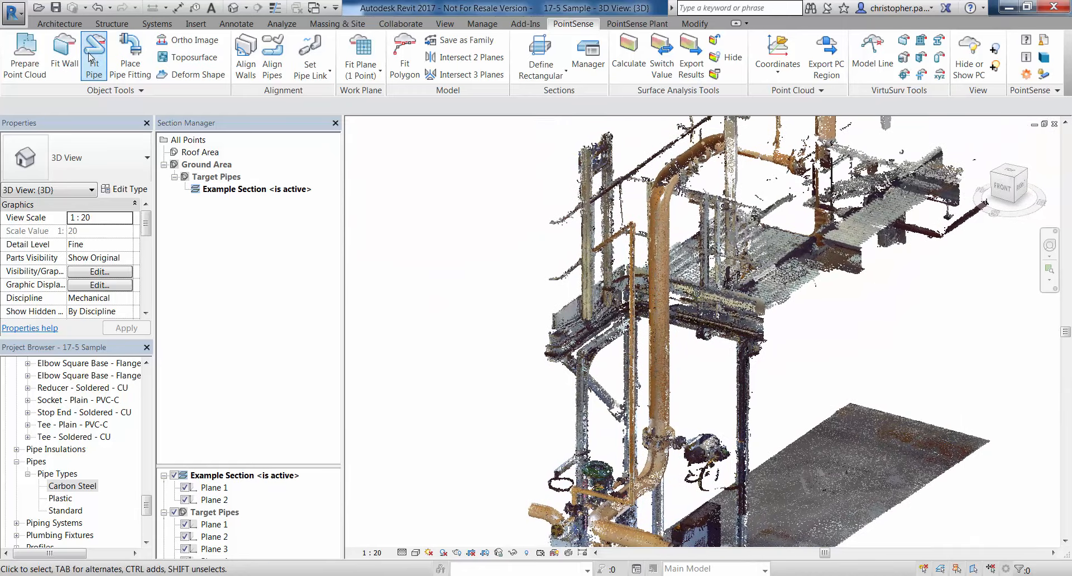
click(326, 155)
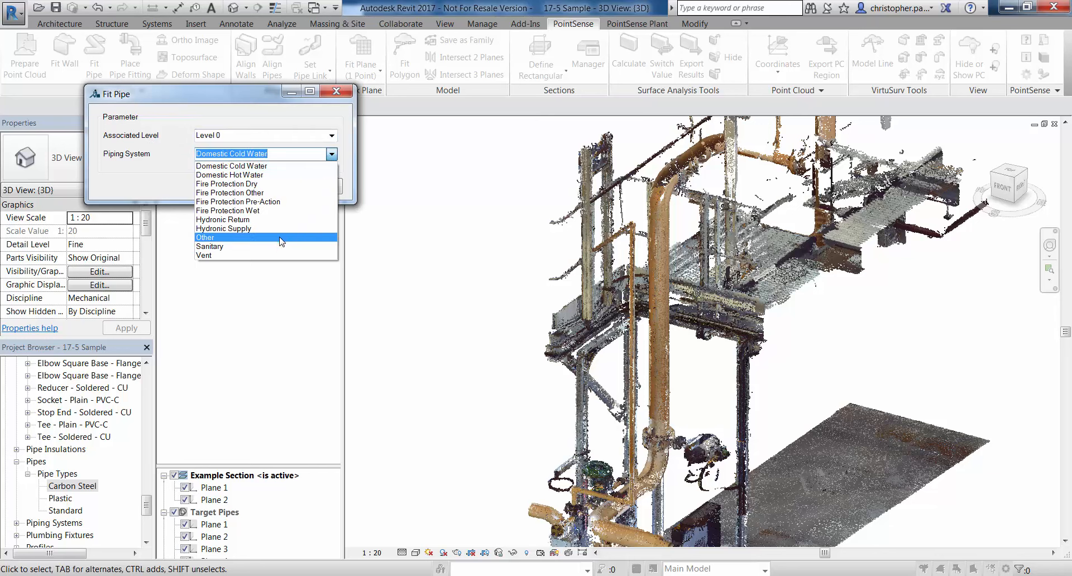
click(281, 238)
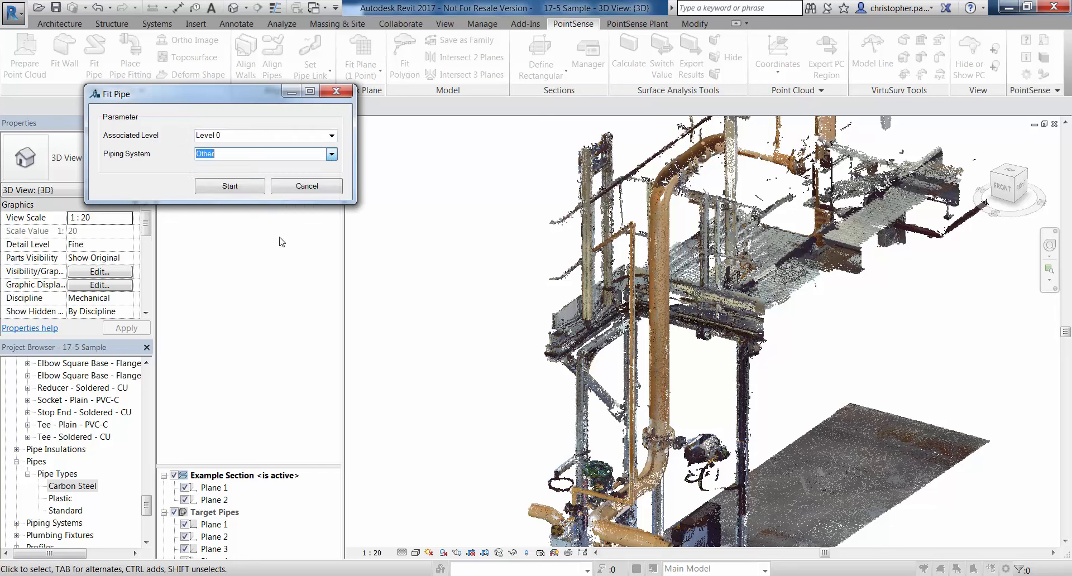
click(240, 189)
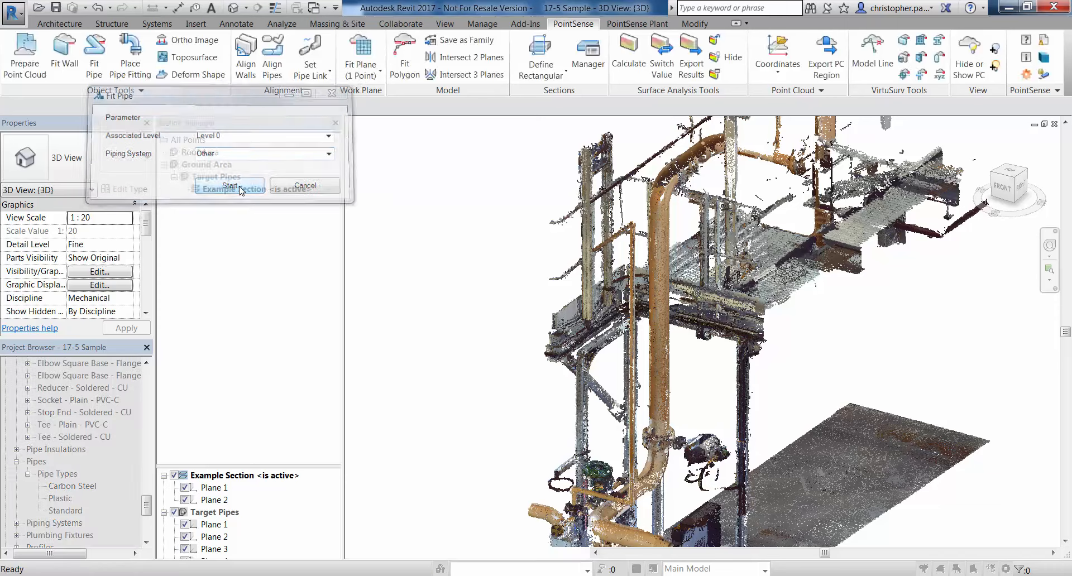
Step: Pick points on the tall vertical pipe in the point cloud, near its upper bend and just below the flange
click(657, 210)
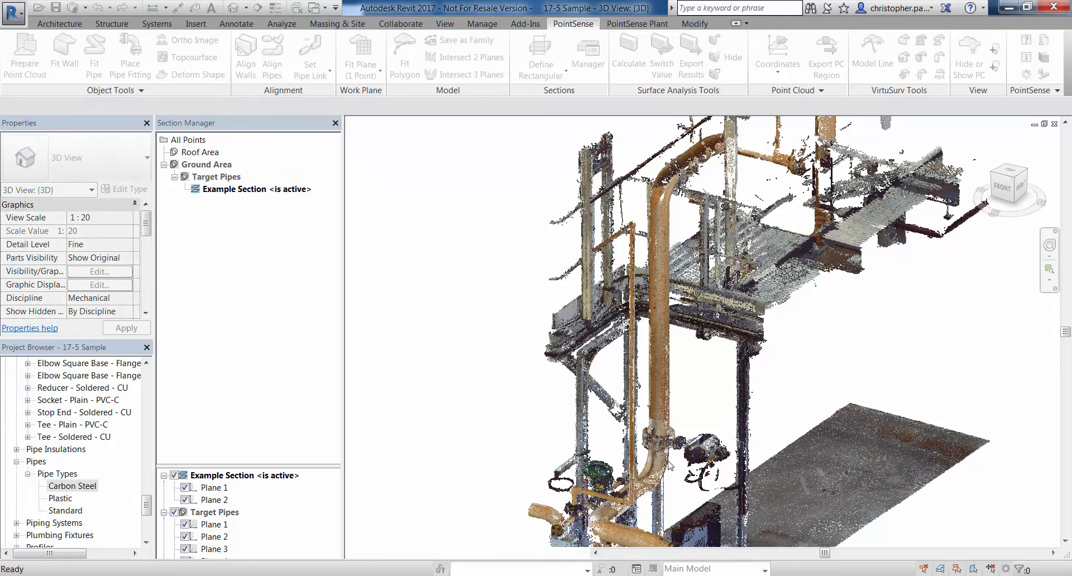
click(643, 427)
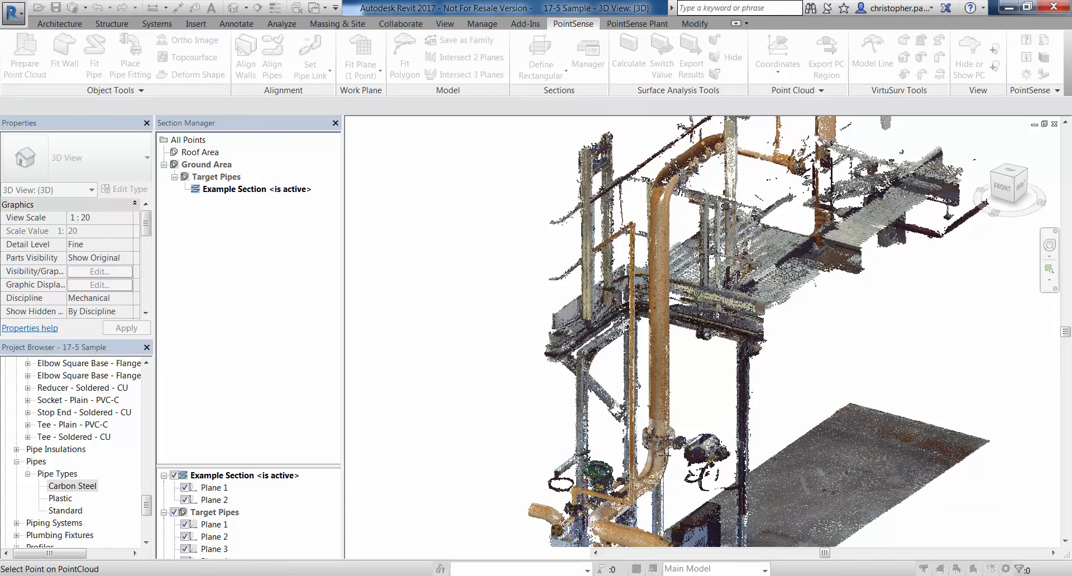
scroll(664, 455, up, 5)
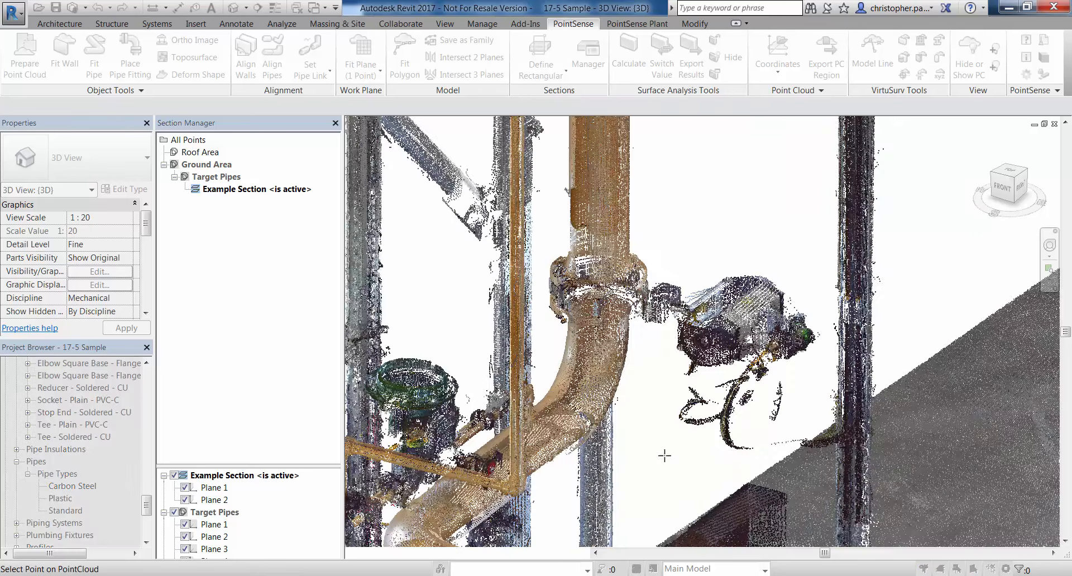
click(633, 379)
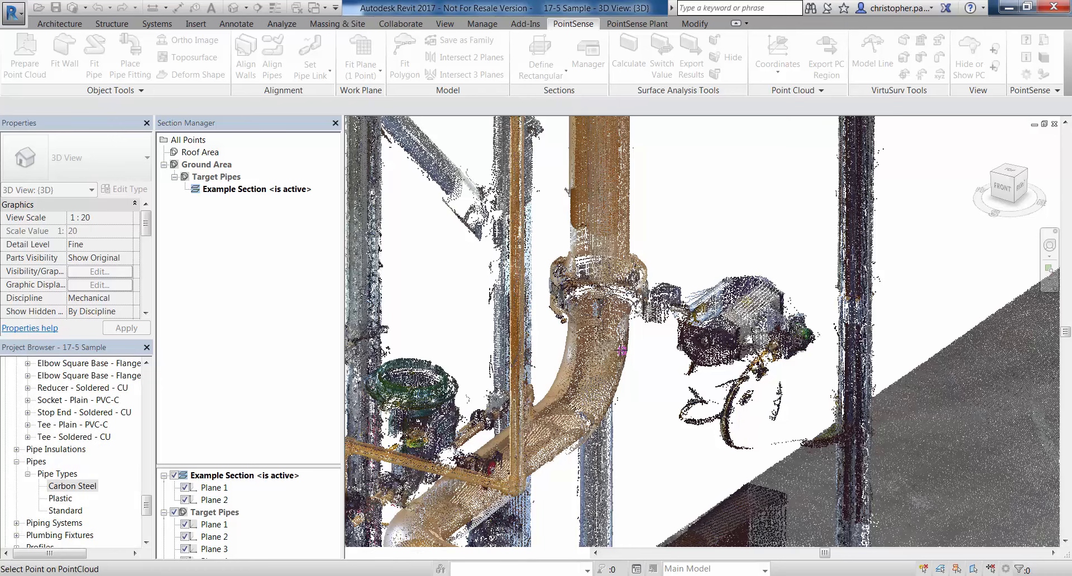
key(Escape)
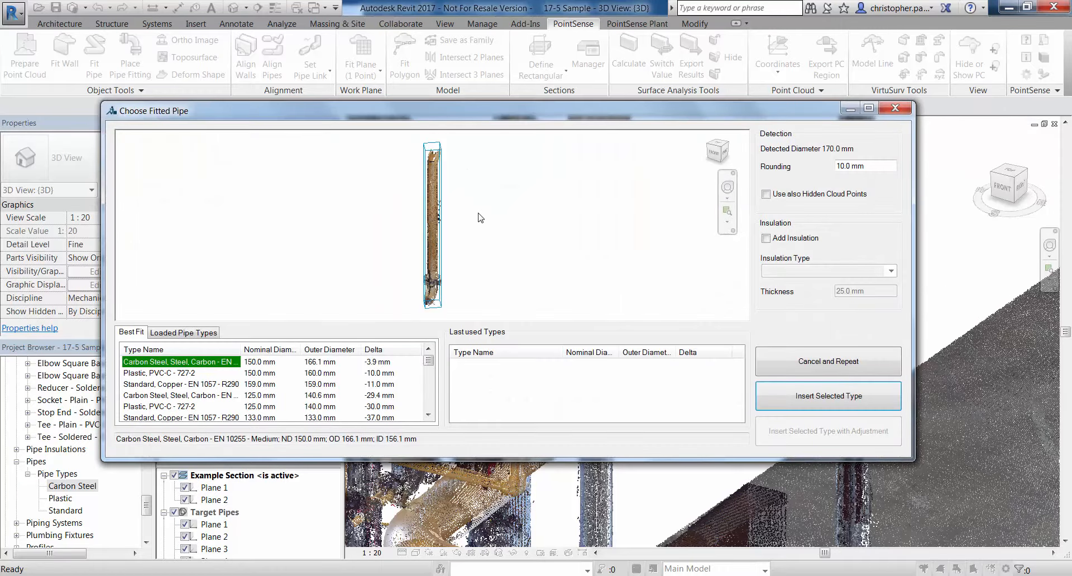
Step: Inspect the fitted pipe preview and compare the 125 mm and 150 mm Carbon Steel best-fit types
scroll(475, 238, up, 5)
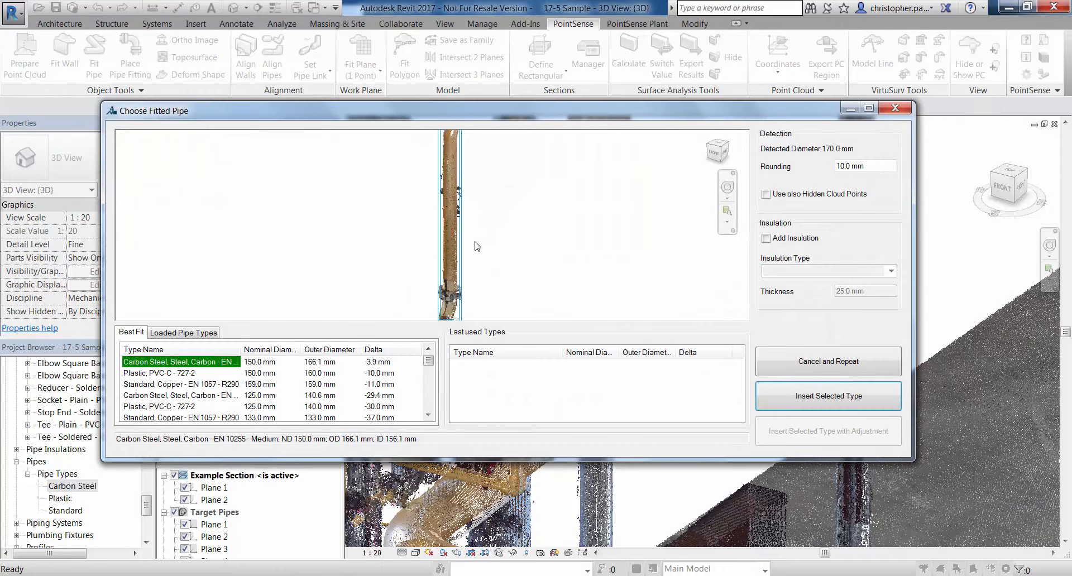
shift+middle_drag(470, 256, 485, 274)
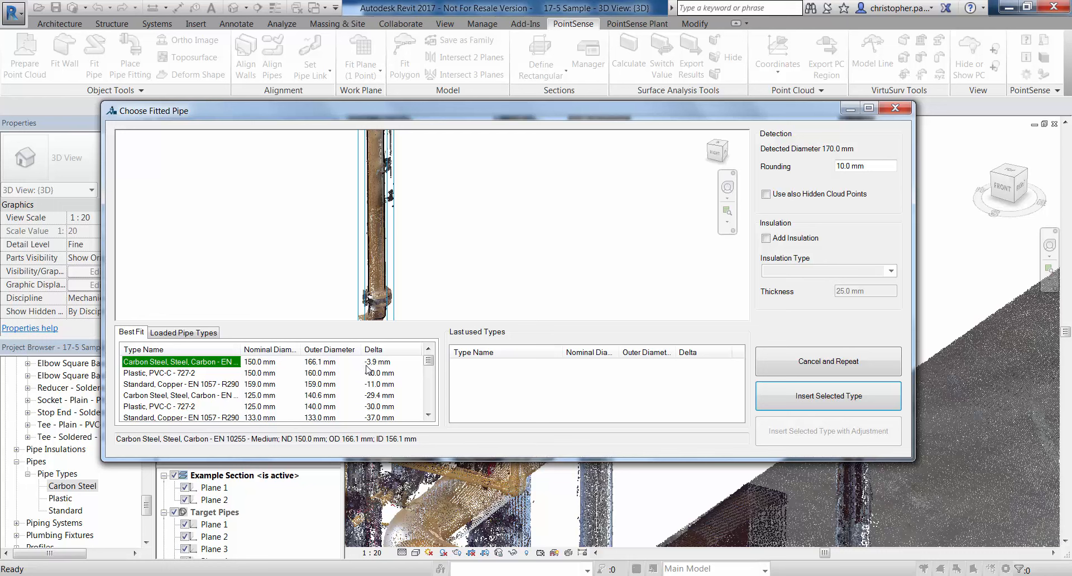
click(166, 395)
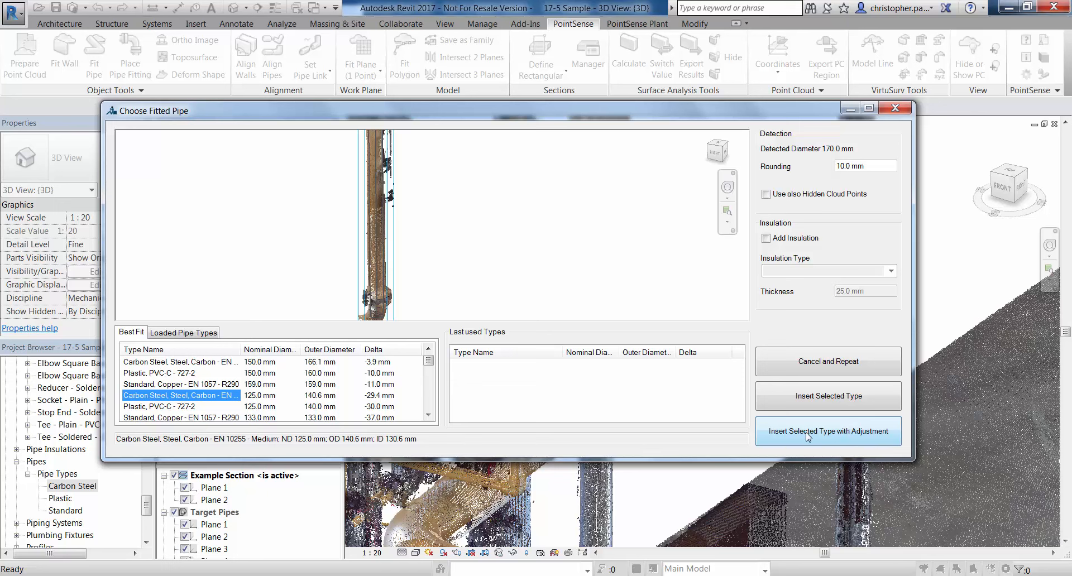
click(201, 364)
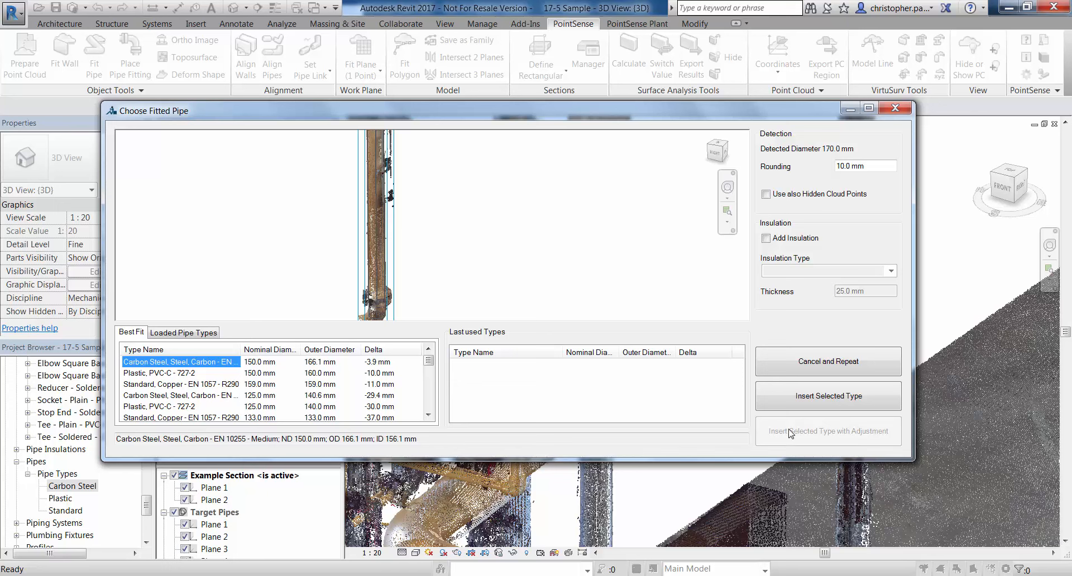
Step: Try adding Phenolic Foam insulation to the fitted pipe and inspect the preview up close
click(779, 240)
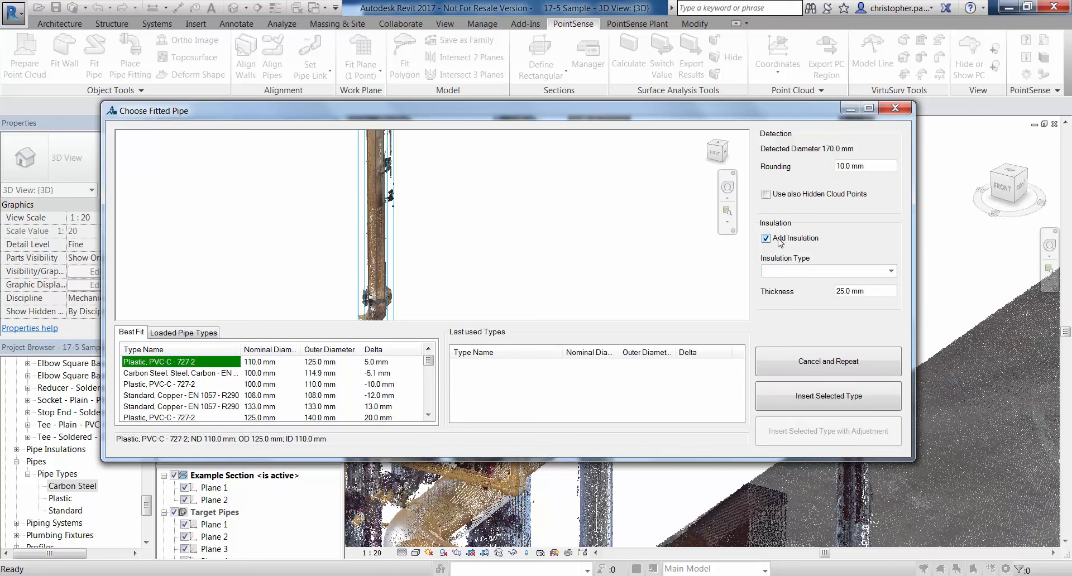
click(891, 272)
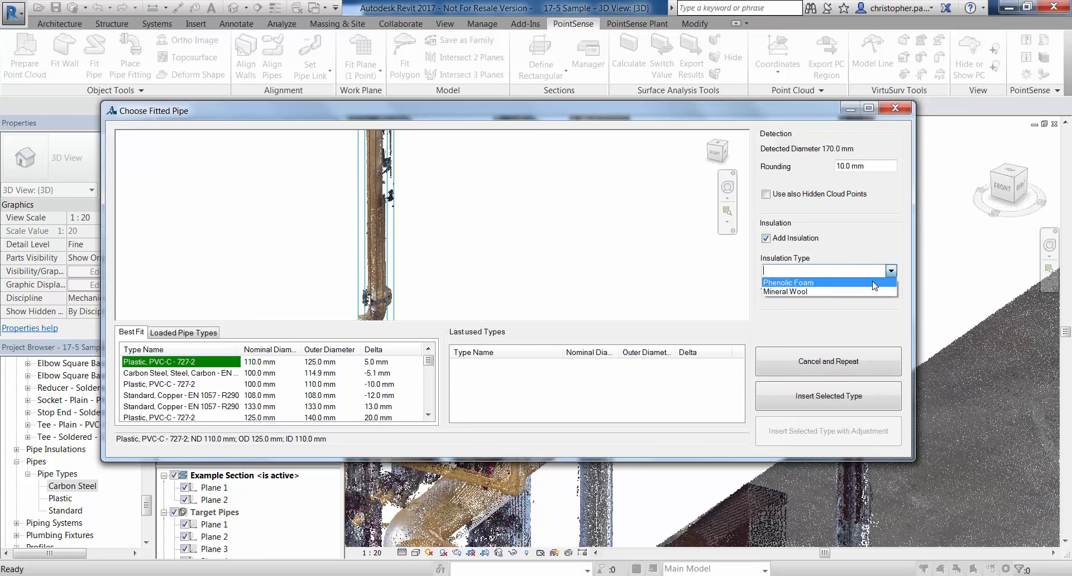
click(888, 281)
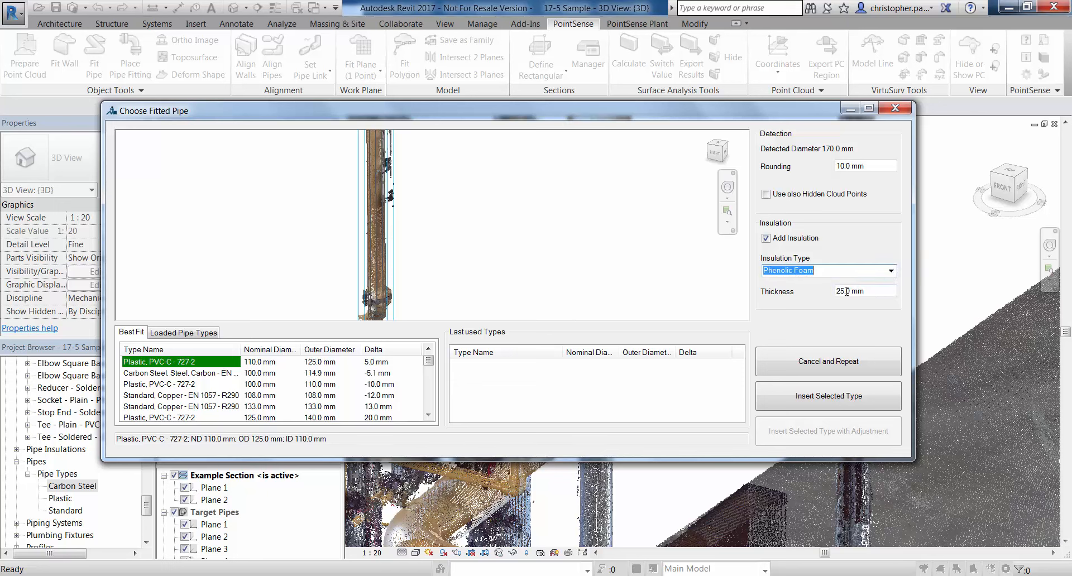
click(403, 232)
scroll(396, 234, up, 3)
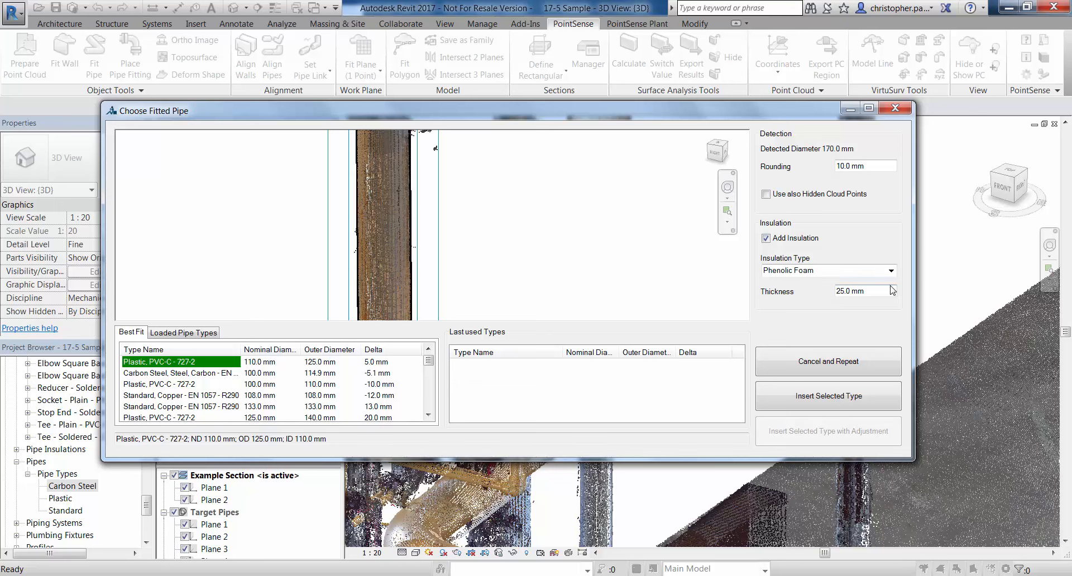
Step: Set the insulation thickness to 75 mm and check the pipe preview from another angle
drag(836, 291, 842, 292)
text(75)
click(648, 275)
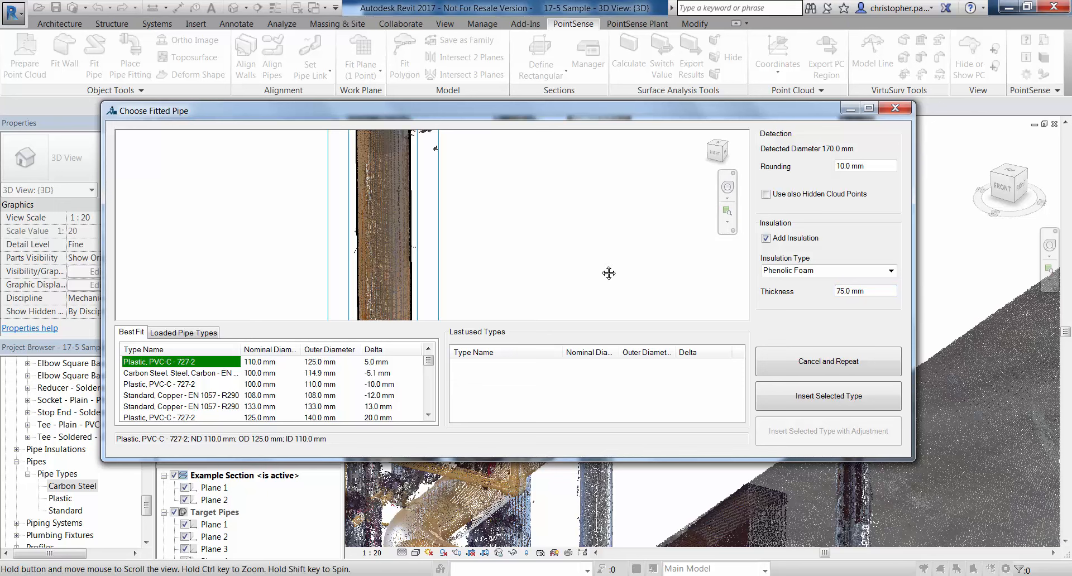
scroll(608, 273, down, 3)
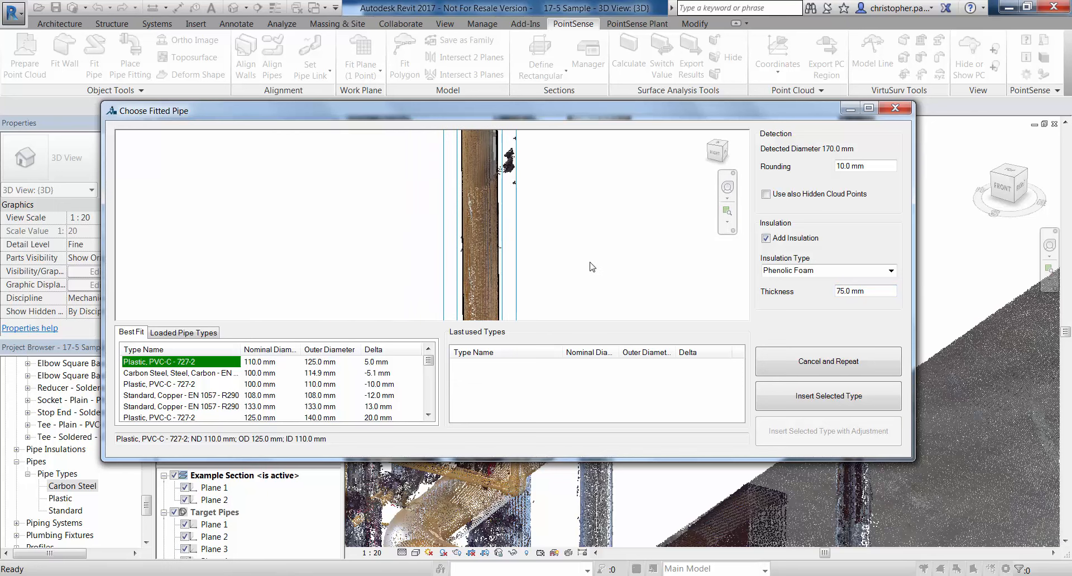
scroll(592, 267, down, 2)
shift+middle_drag(648, 276, 571, 265)
Step: Turn off the added insulation for the fitted pipe
click(891, 271)
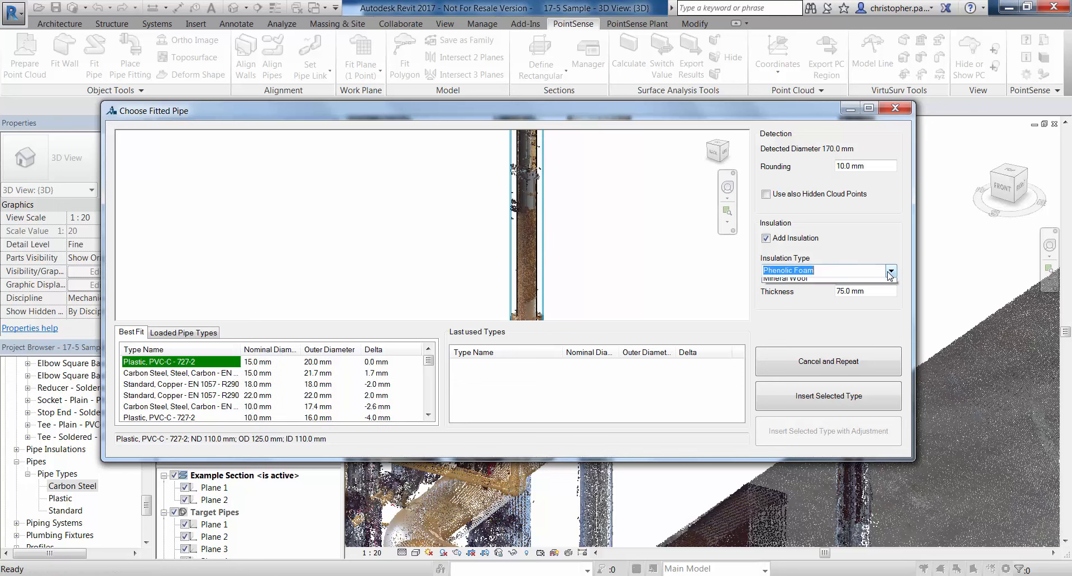
click(766, 239)
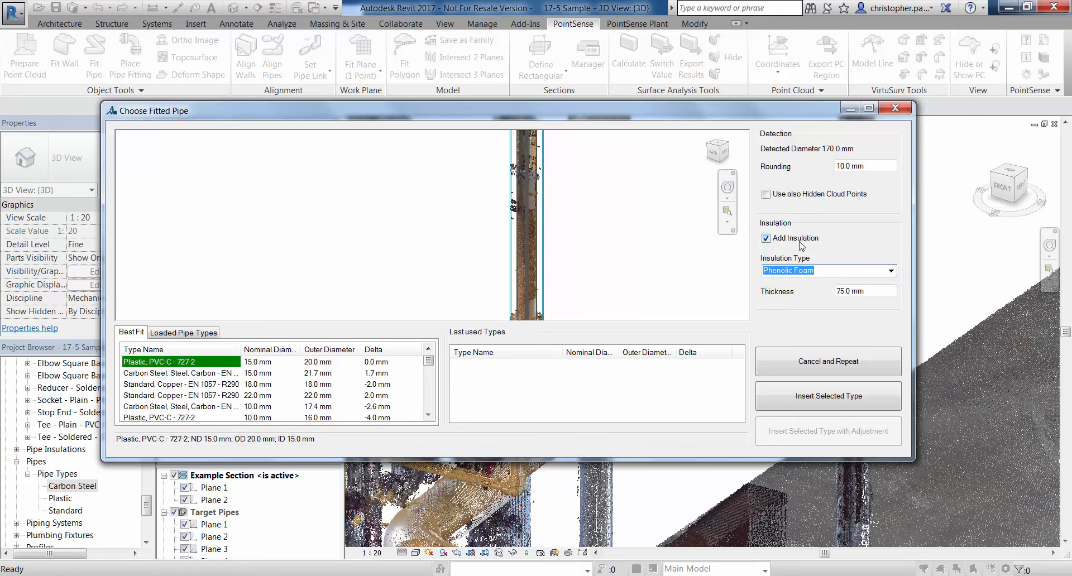
click(766, 239)
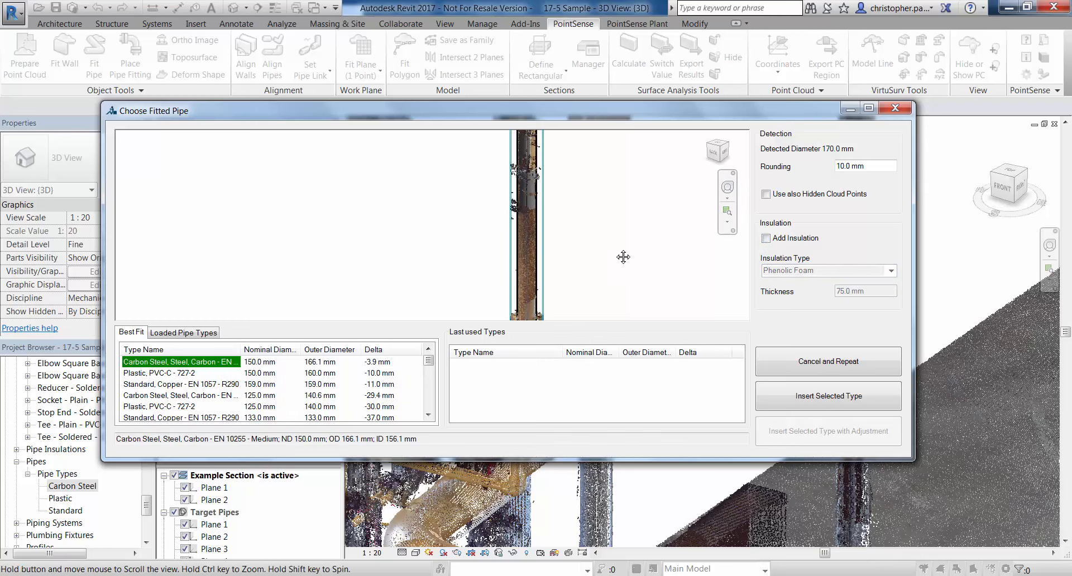
Step: Insert the fitted pipe as the 150 mm Carbon Steel, EN 10255 - Medium type and end the pipe fitting
scroll(525, 263, up, 3)
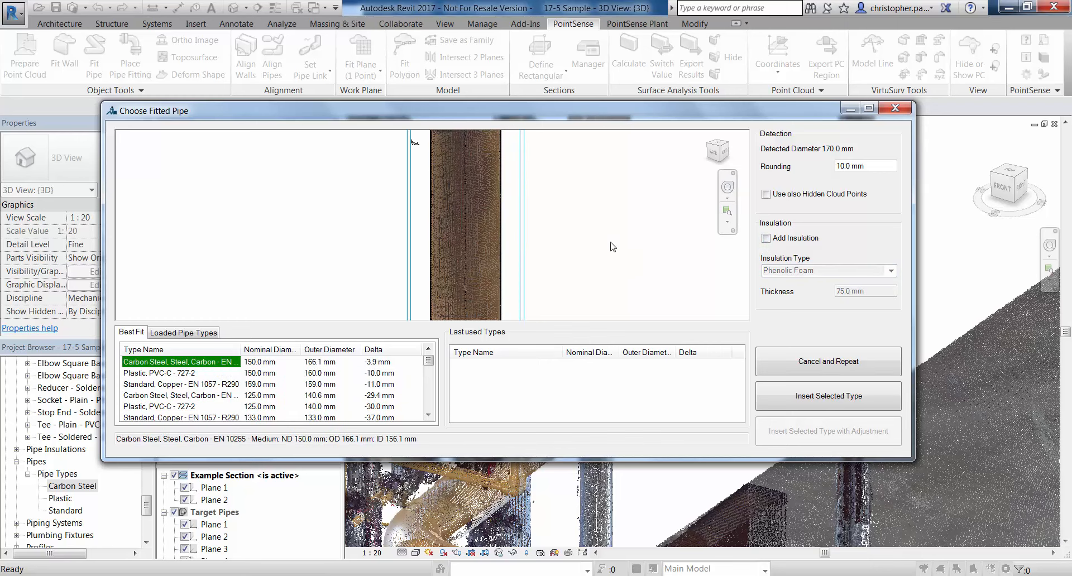
scroll(613, 246, down, 2)
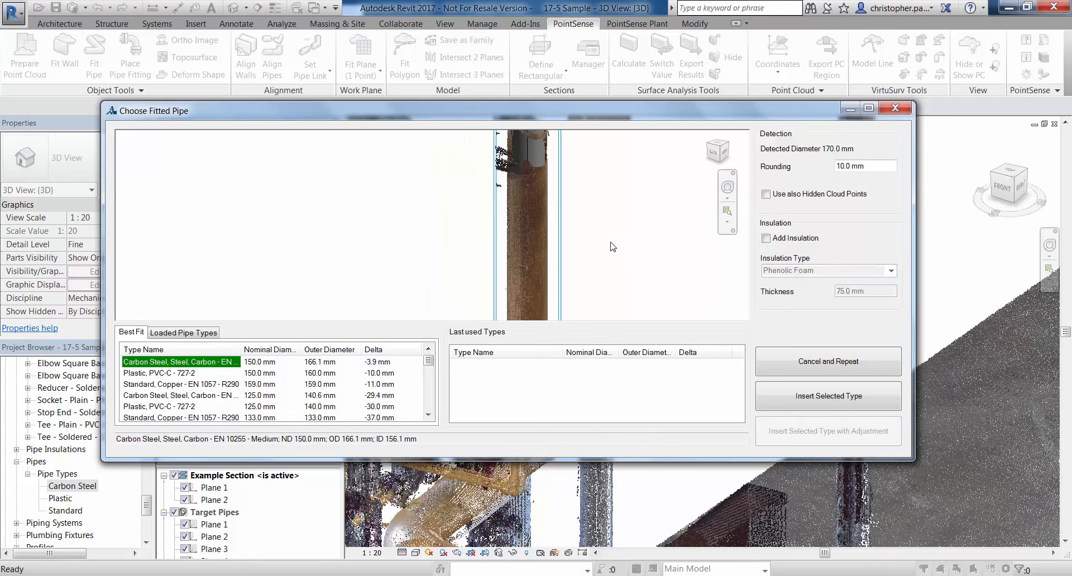
click(835, 397)
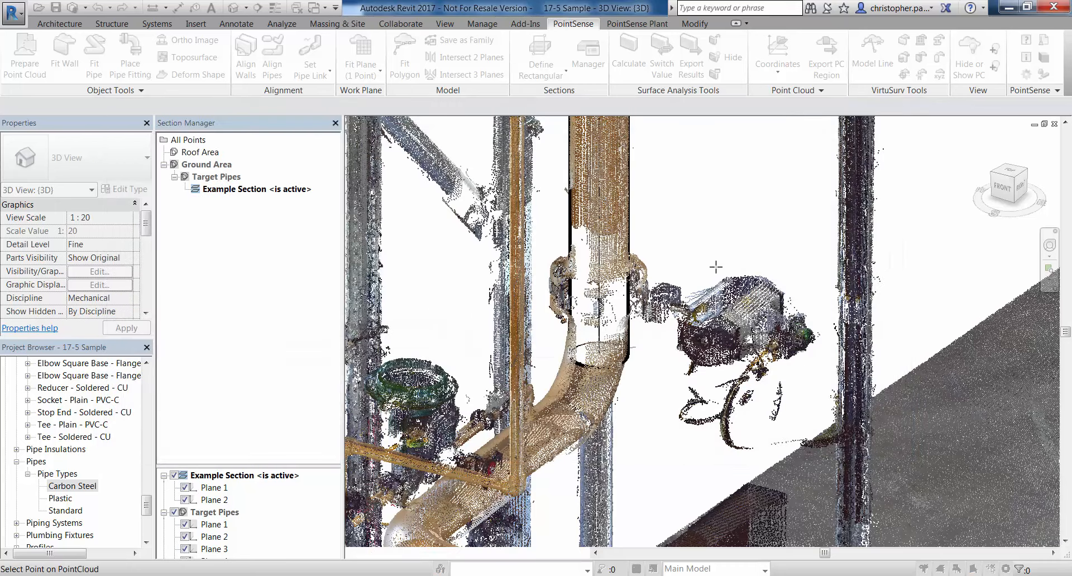
click(674, 265)
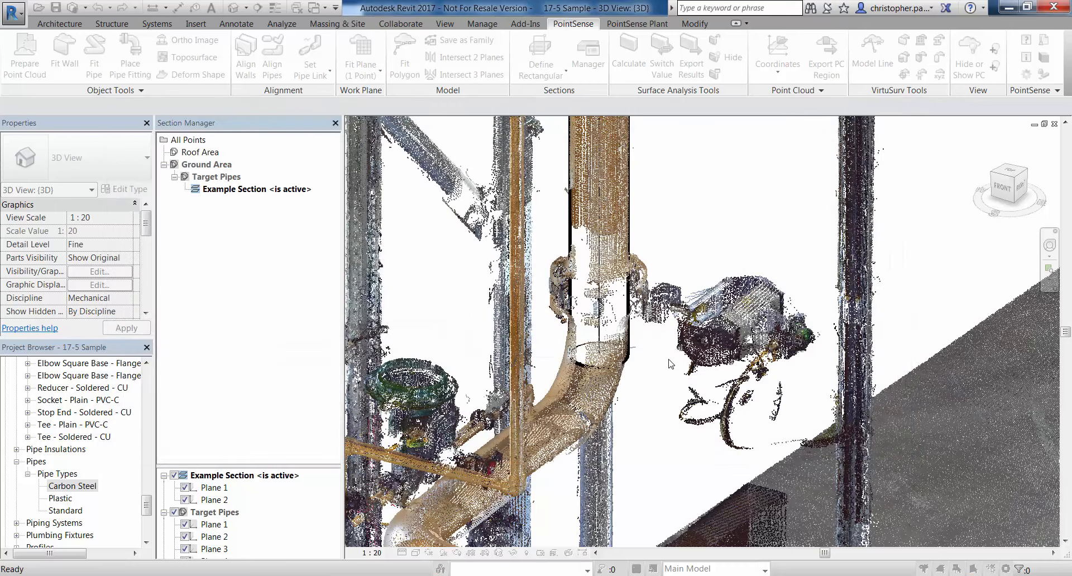
scroll(627, 266, down, 3)
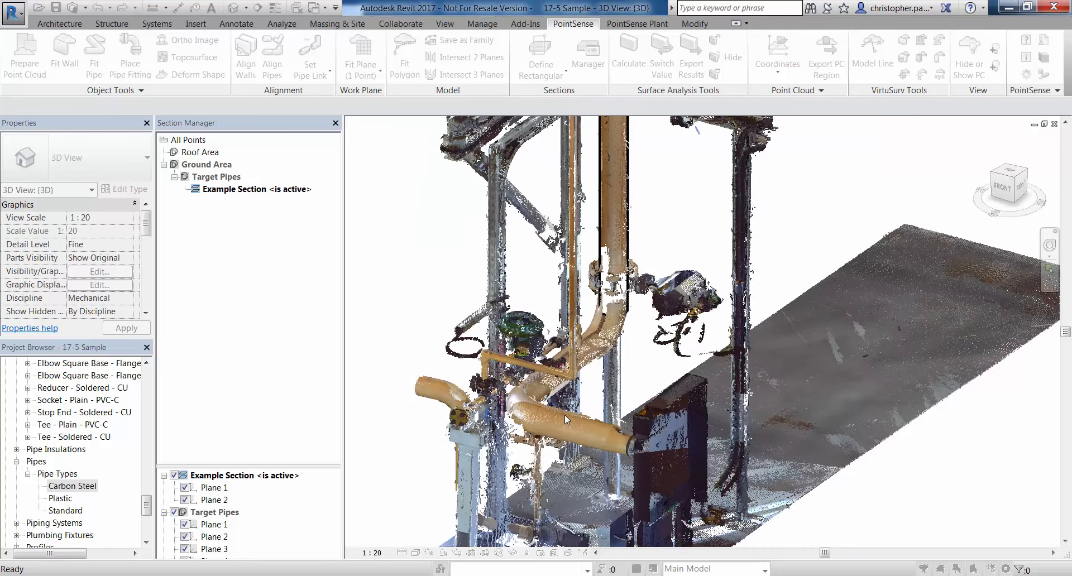
scroll(586, 373, down, 2)
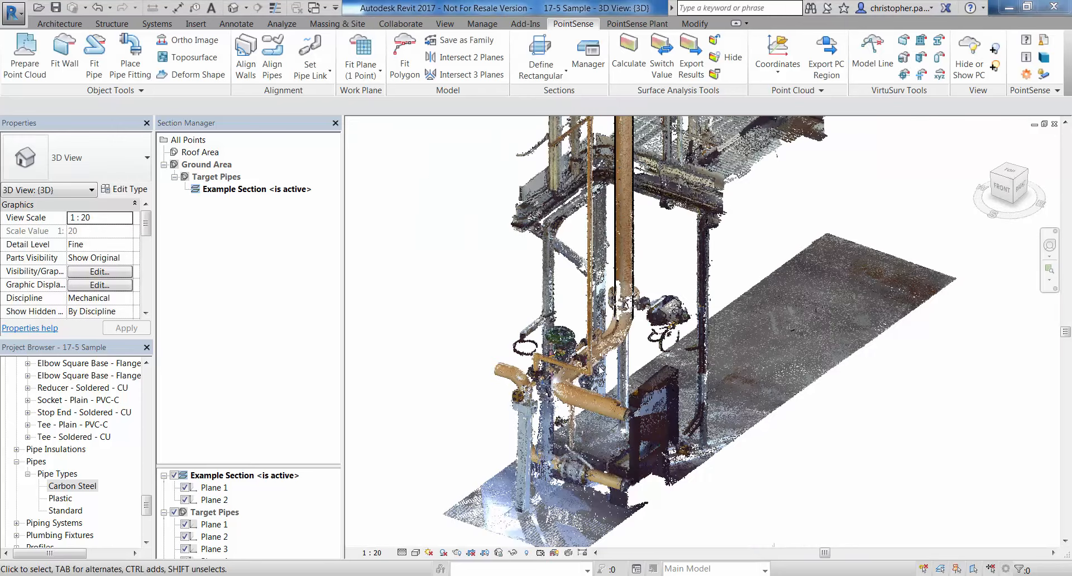
Step: Fit a pipe on Level 0 to the horizontal run below the vertical pipe by picking two cloud points along it
scroll(609, 391, up, 3)
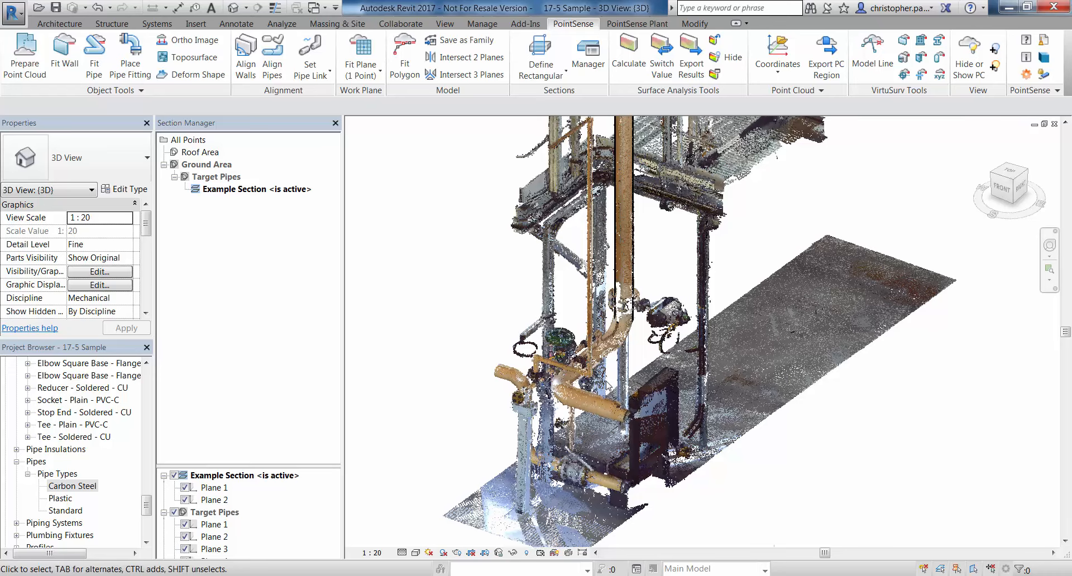
shift+middle_drag(620, 390, 683, 394)
scroll(682, 394, up, 2)
scroll(692, 396, down, 1)
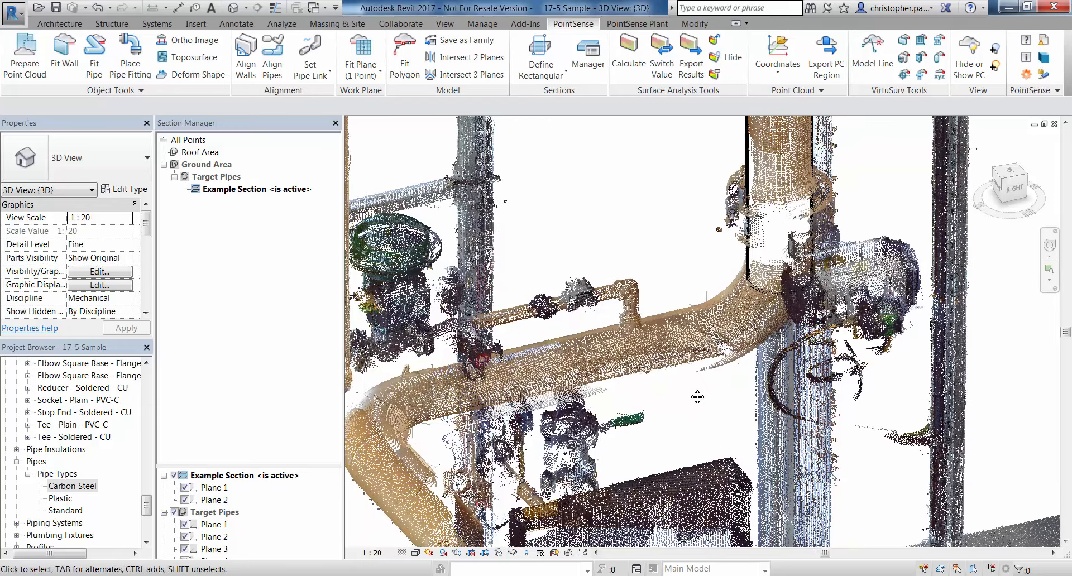
click(94, 66)
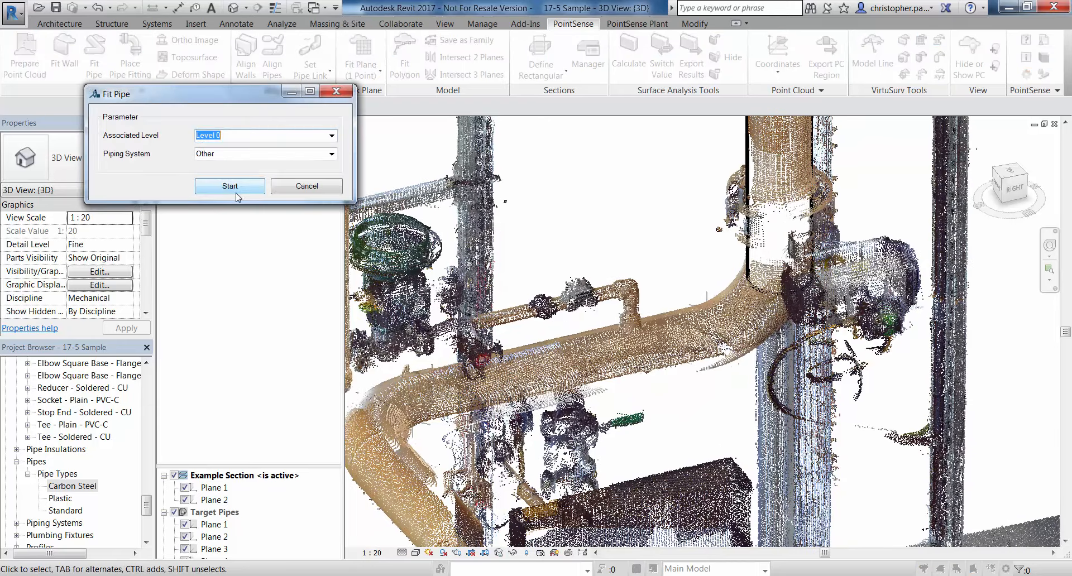
click(229, 186)
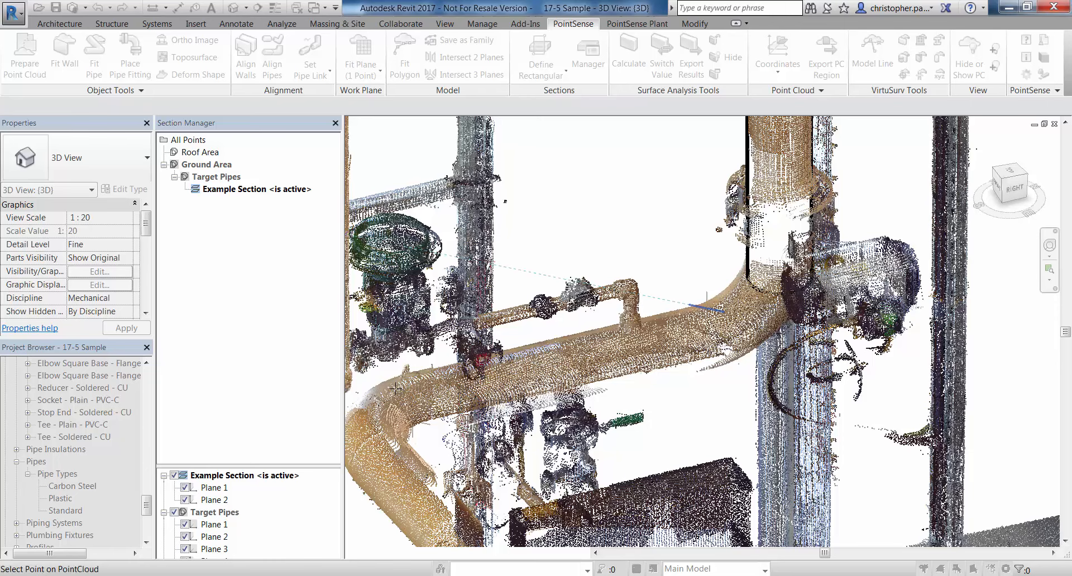
click(621, 343)
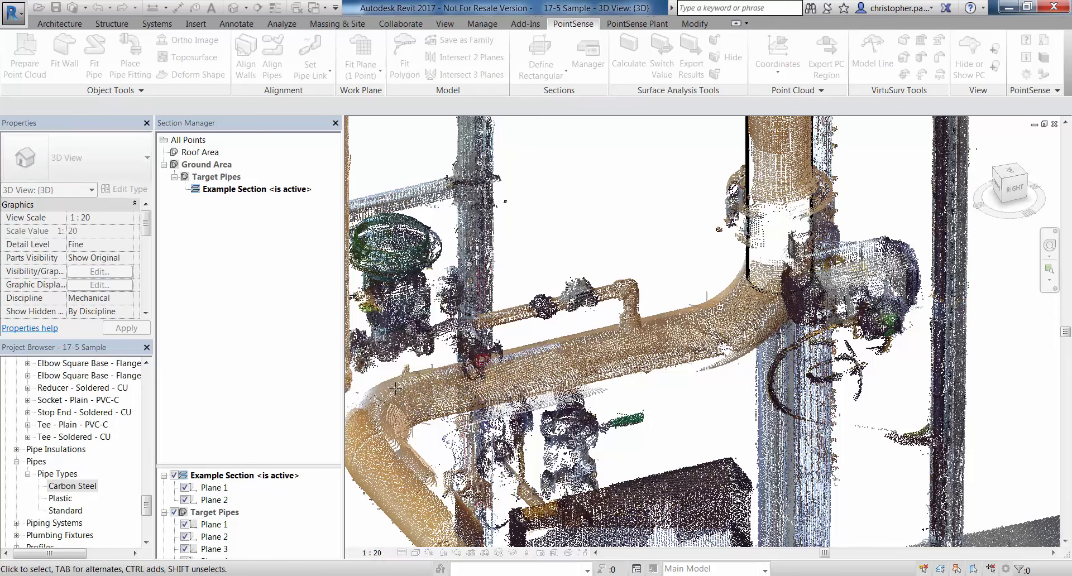
click(717, 324)
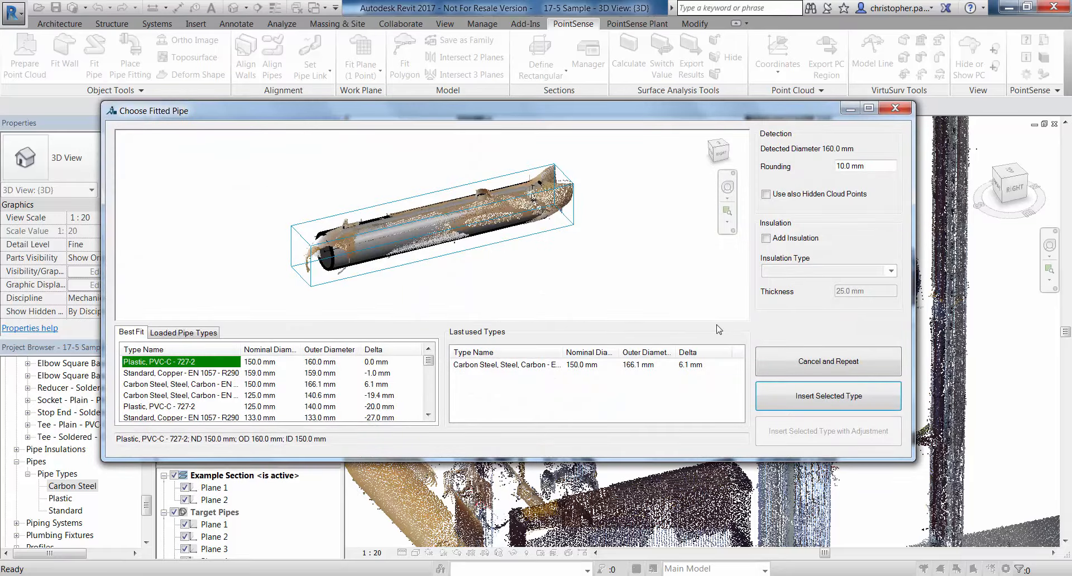
Step: Insert the horizontal run as the last used 150 mm Carbon Steel, EN 10255 - Medium type and clear the selection
drag(383, 273, 321, 263)
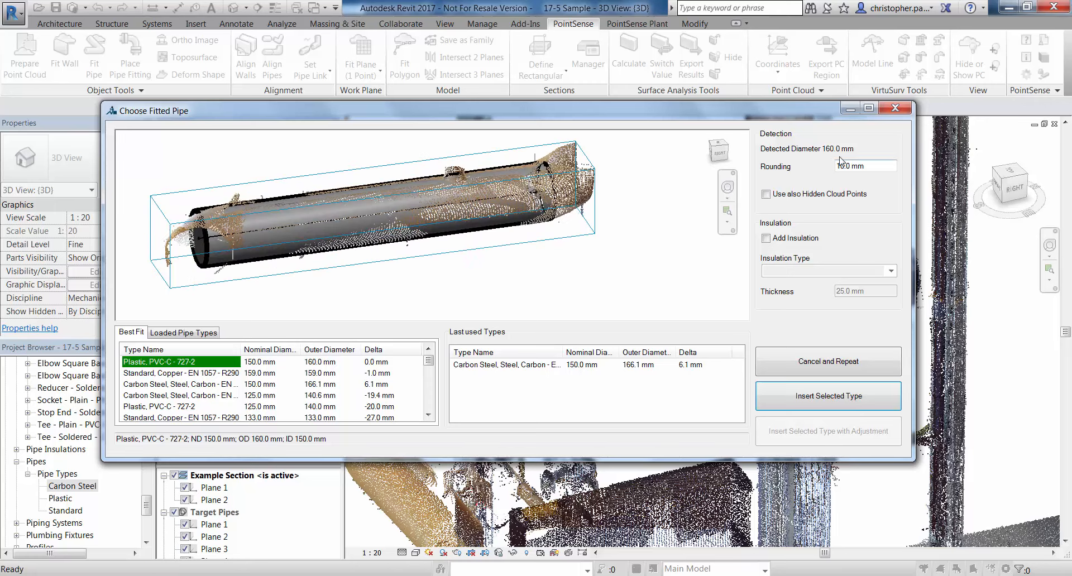
click(489, 366)
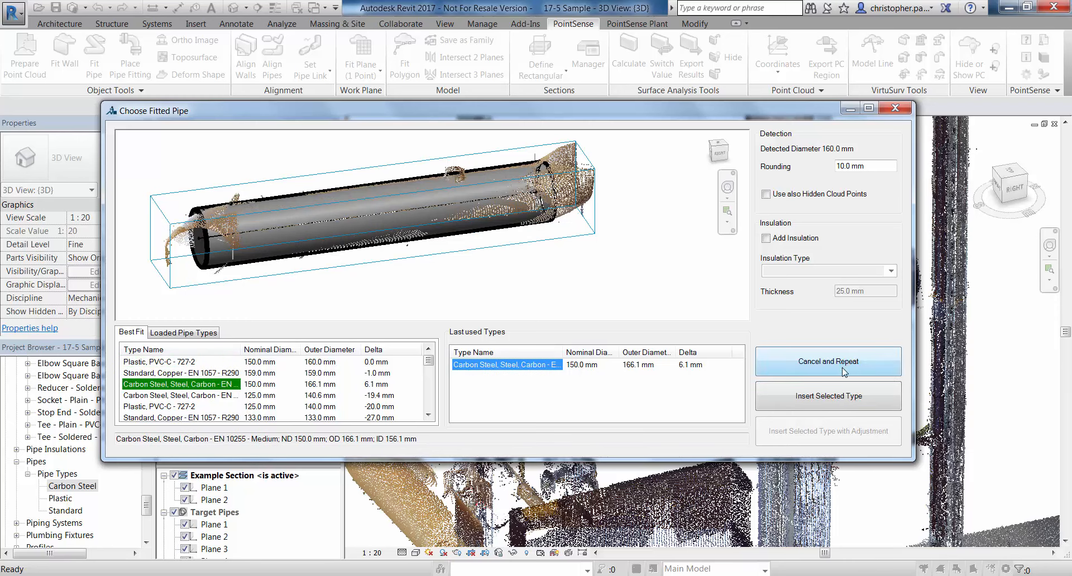
click(839, 398)
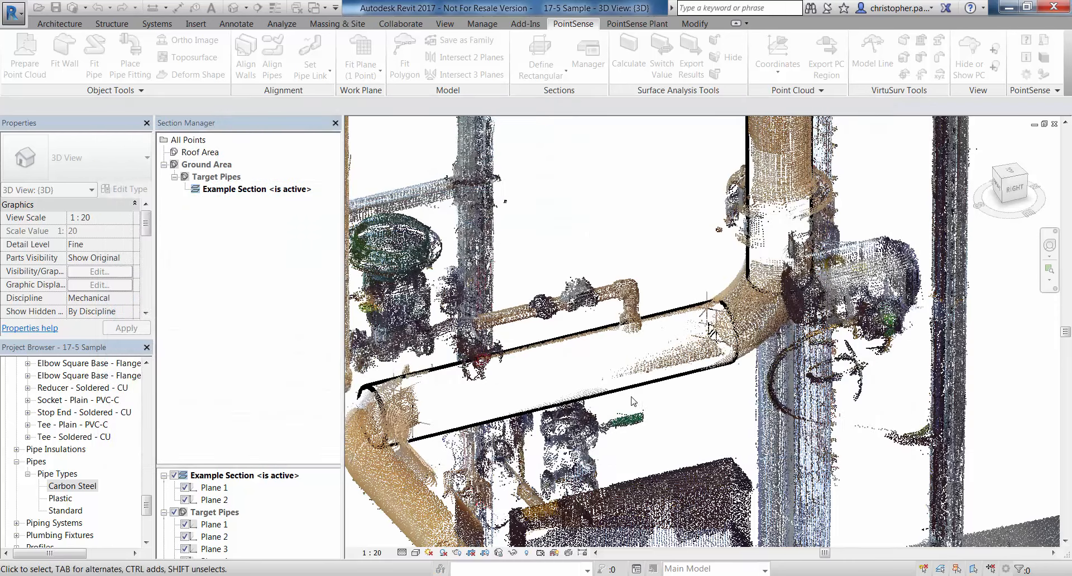
shift+middle_drag(646, 410, 725, 390)
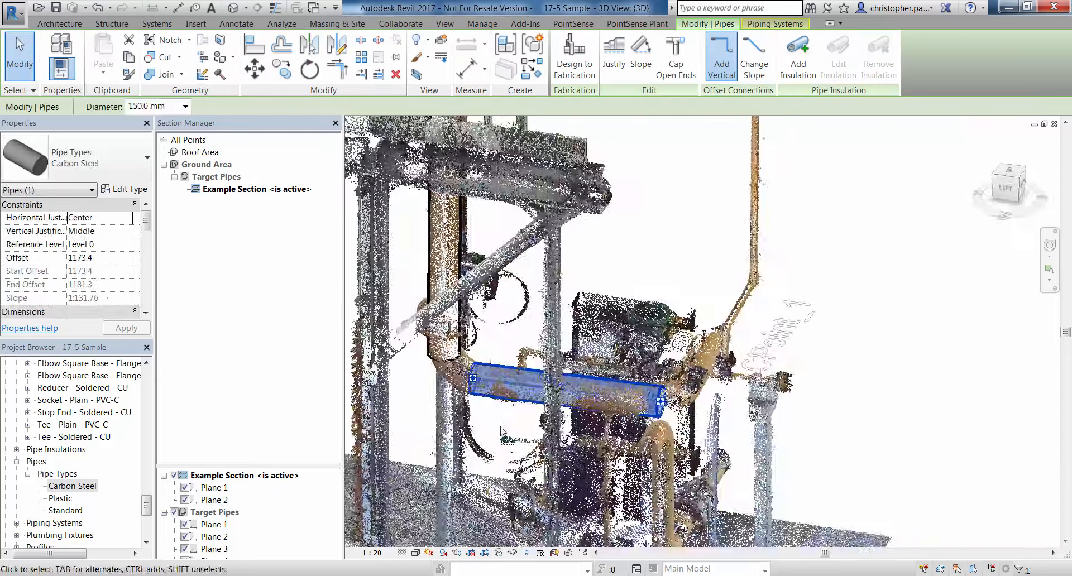
key(Escape)
Step: Fit a pipe to the large front branch beyond the elbow by picking two cloud points along its straight part
scroll(491, 452, up, 5)
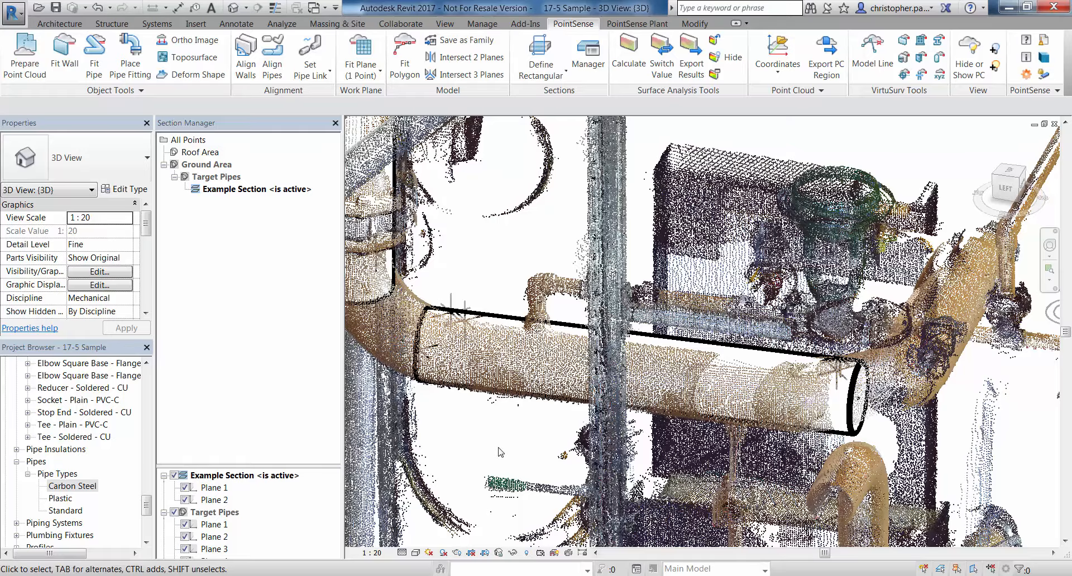
shift+middle_drag(501, 452, 458, 399)
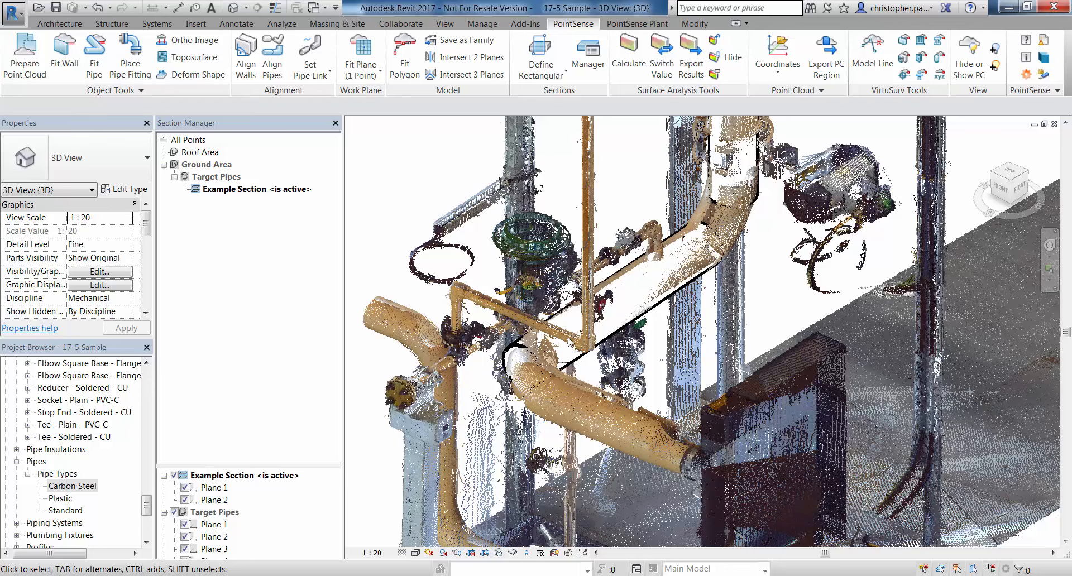
click(104, 77)
click(231, 186)
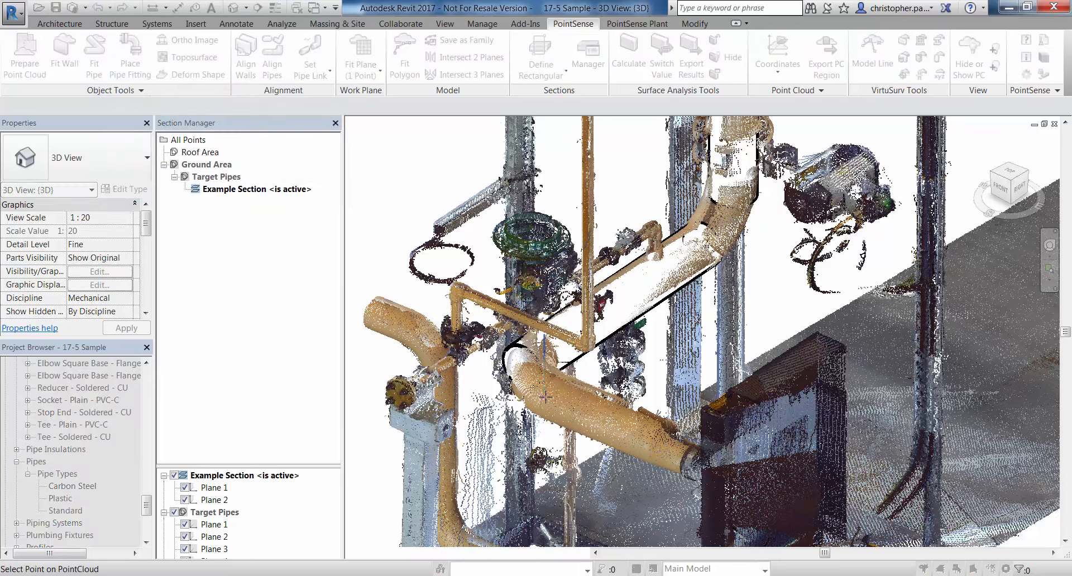
click(545, 397)
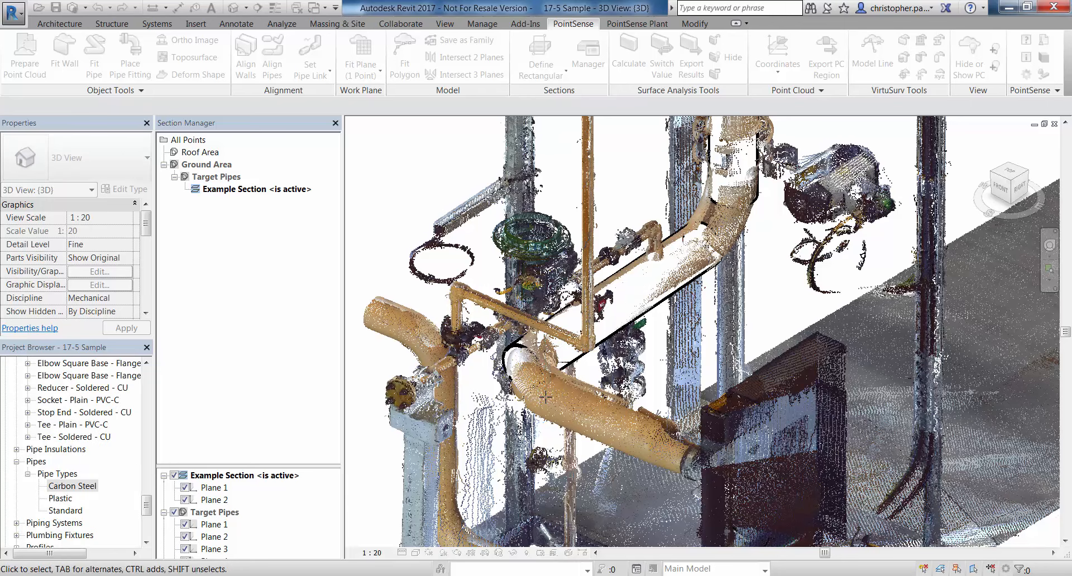
click(643, 441)
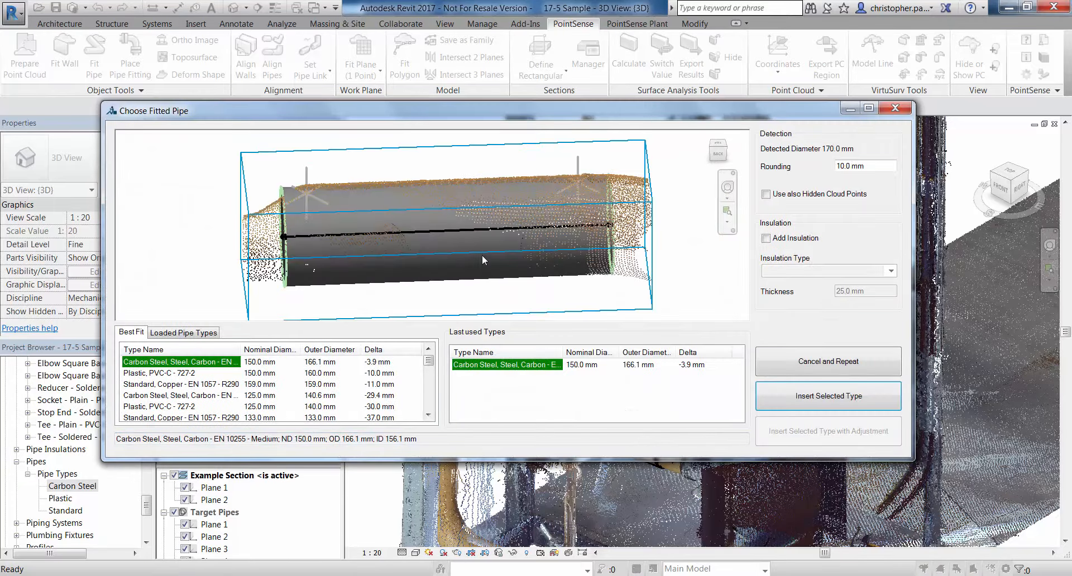
Step: Check the front branch's preview from another angle and insert it as the 150 mm Carbon Steel, EN 10255 - Medium type
shift+middle_drag(481, 255, 582, 165)
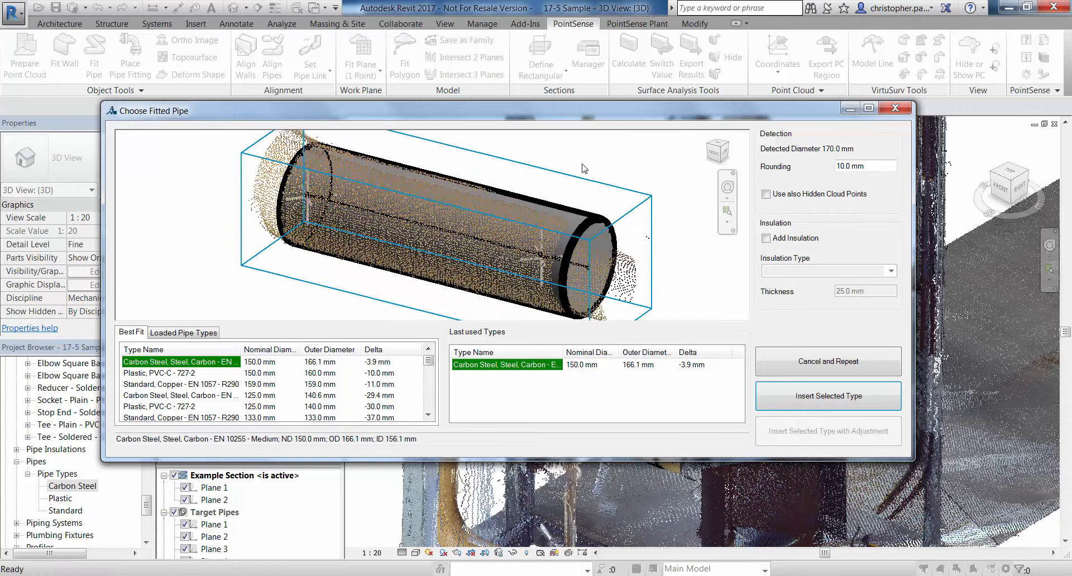
scroll(655, 218, down, 3)
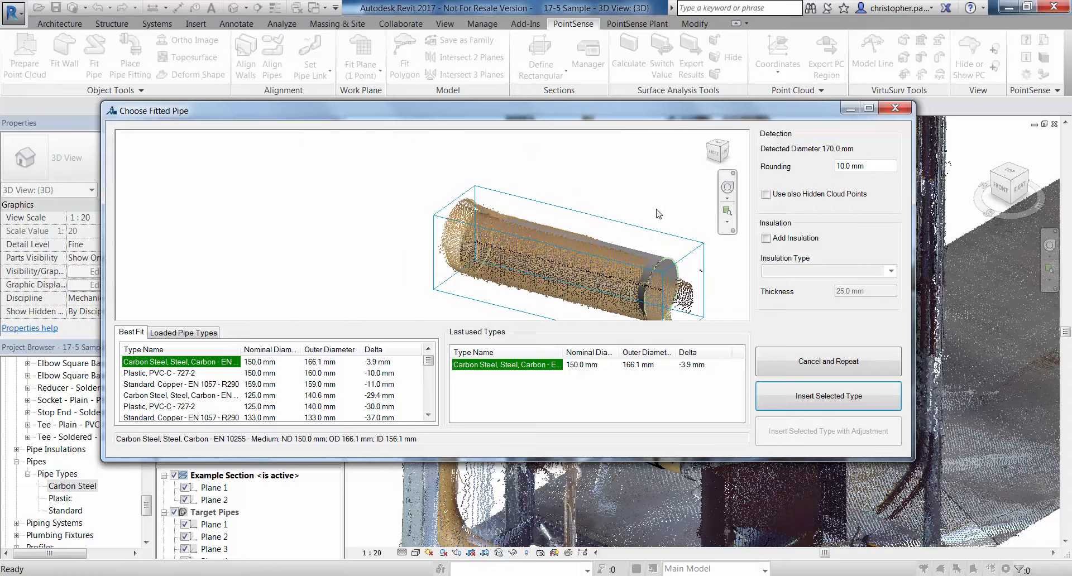
click(843, 400)
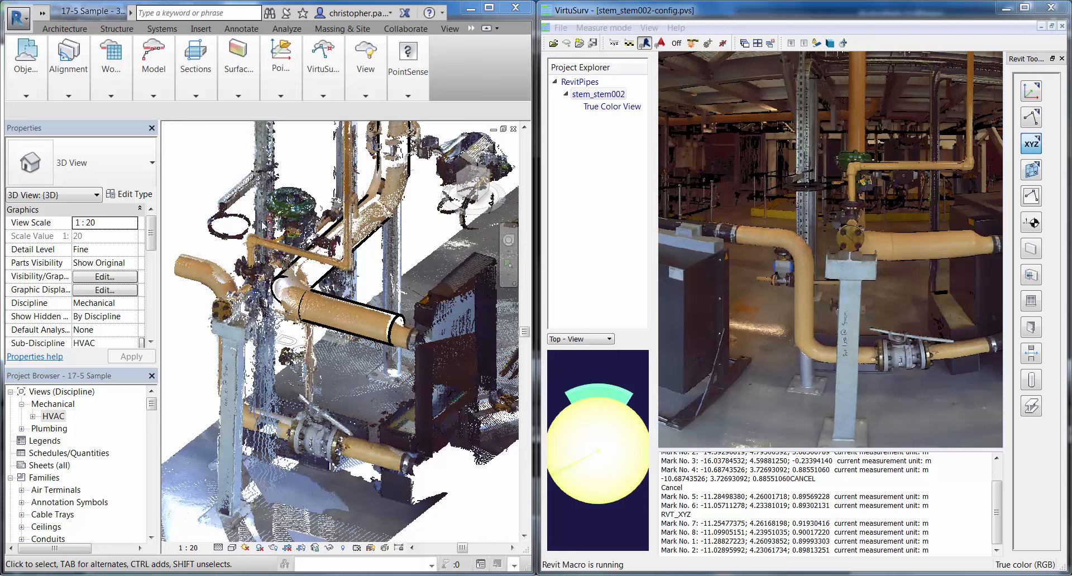
Step: Fit a pipe on Level 0 by picking two points in the VirtuSurv scan image on the short horizontal pipe beside the cabinet
click(25, 96)
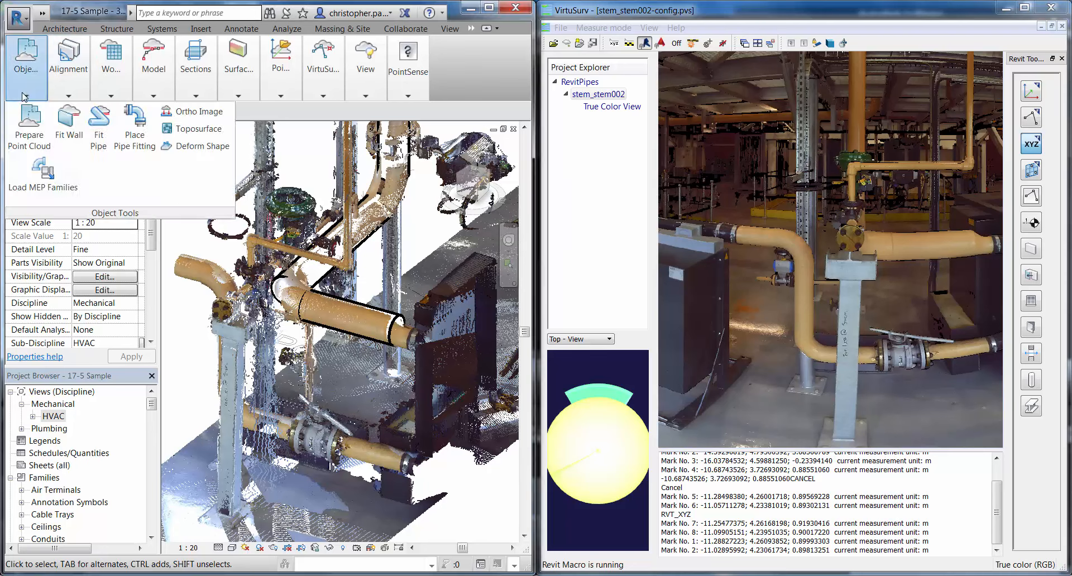
click(98, 116)
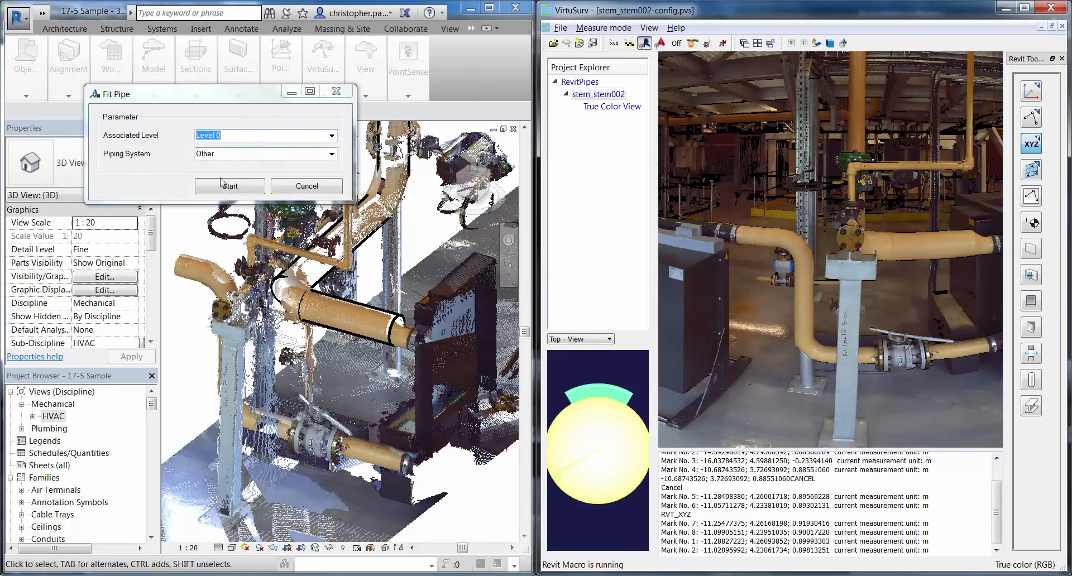
click(223, 192)
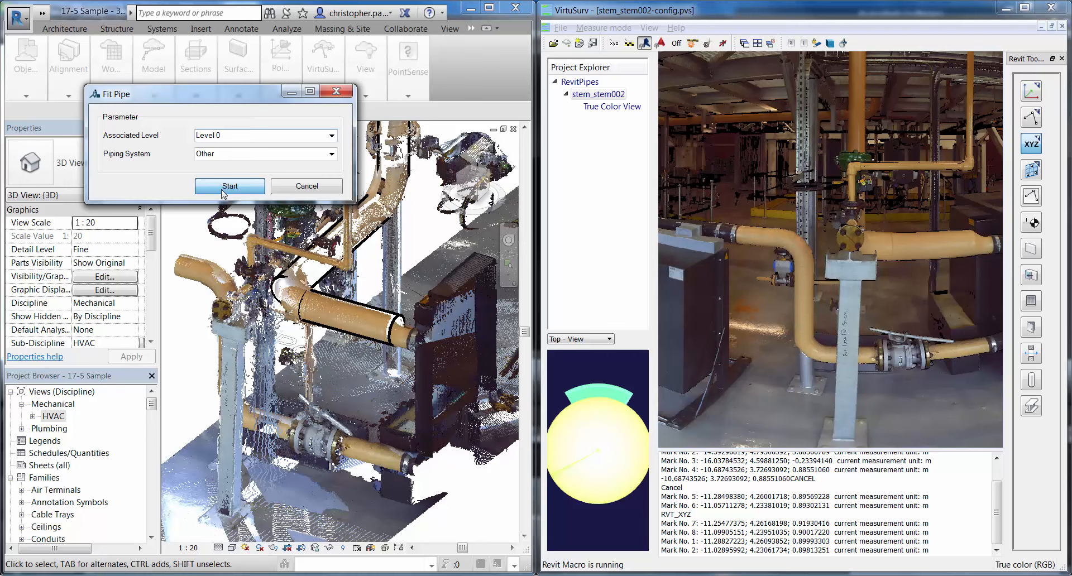
click(740, 239)
click(778, 243)
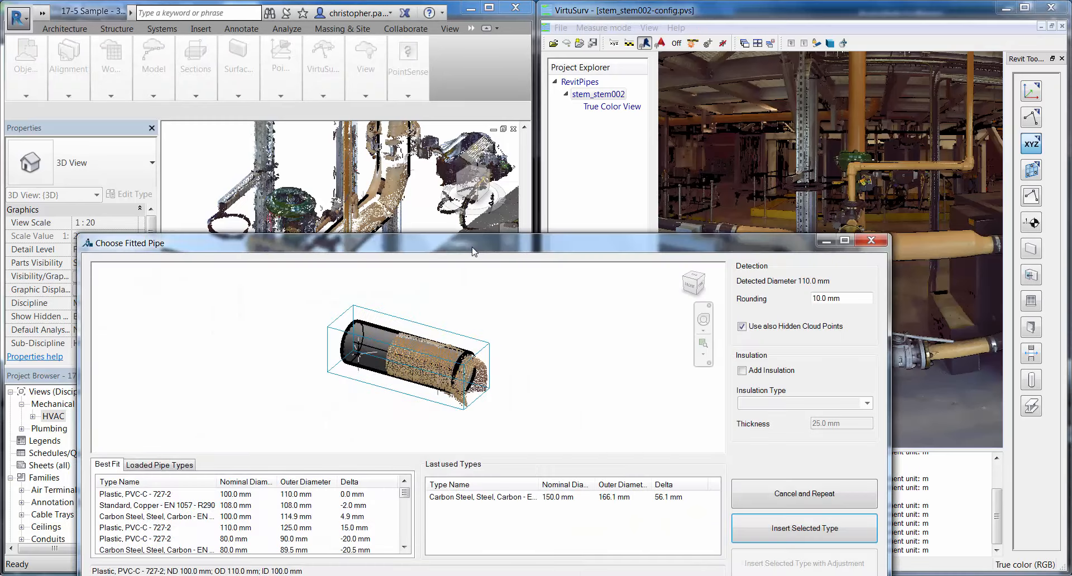
Step: Insert the pipe with adjustment from the 80 mm Carbon Steel type, using 110 mm outside and nominal and 105 mm inside diameters, and end fitting
drag(505, 250, 548, 126)
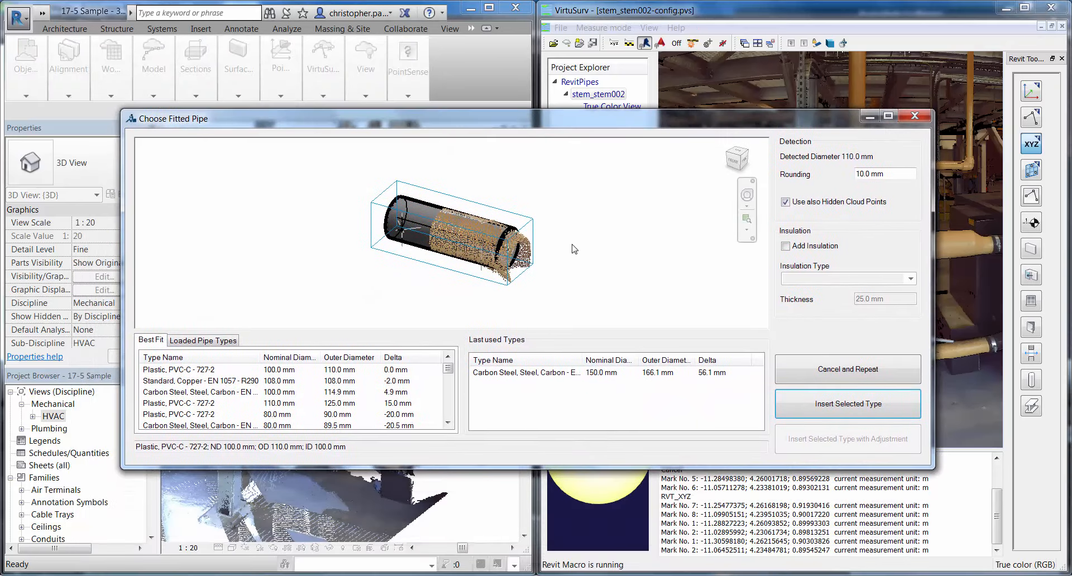
drag(566, 252, 603, 236)
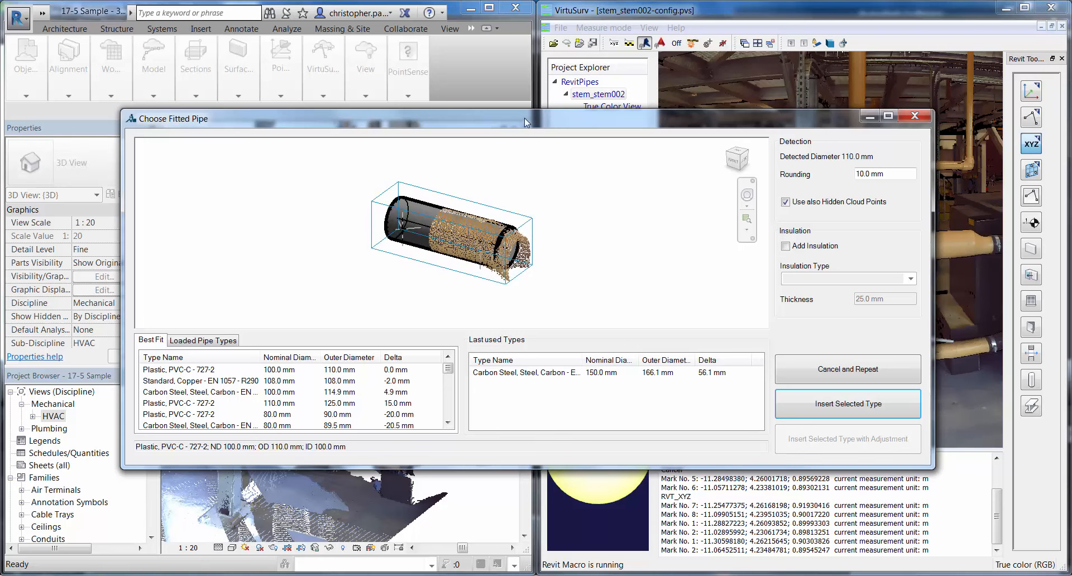
drag(524, 119, 719, 113)
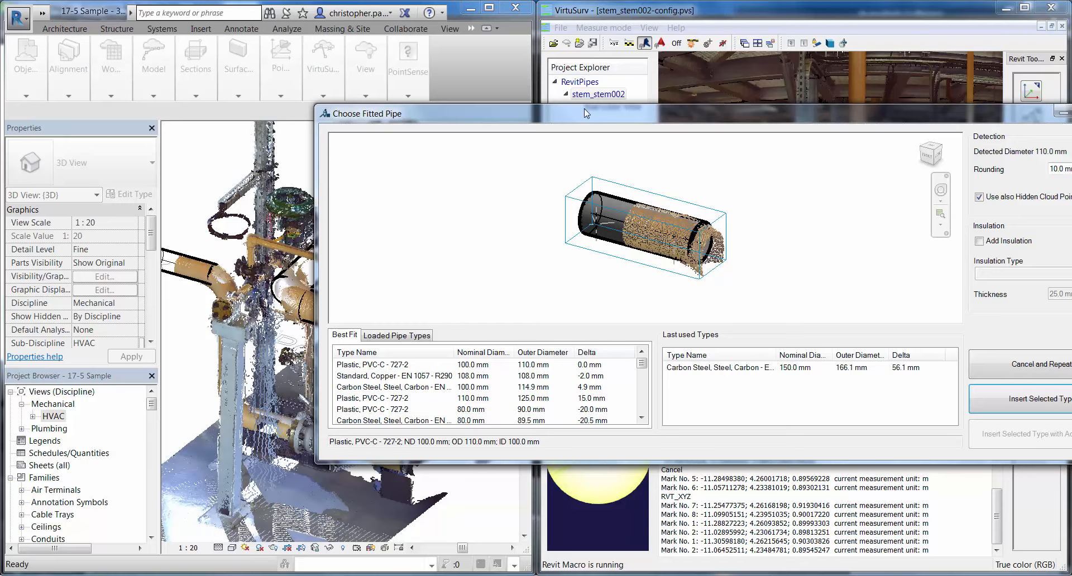
drag(586, 113, 381, 123)
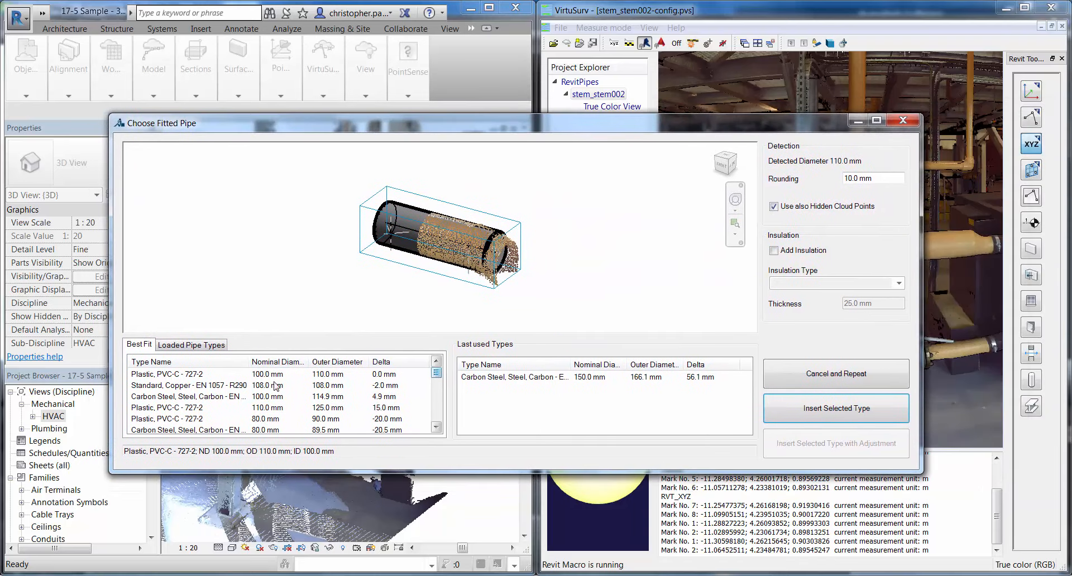
click(182, 431)
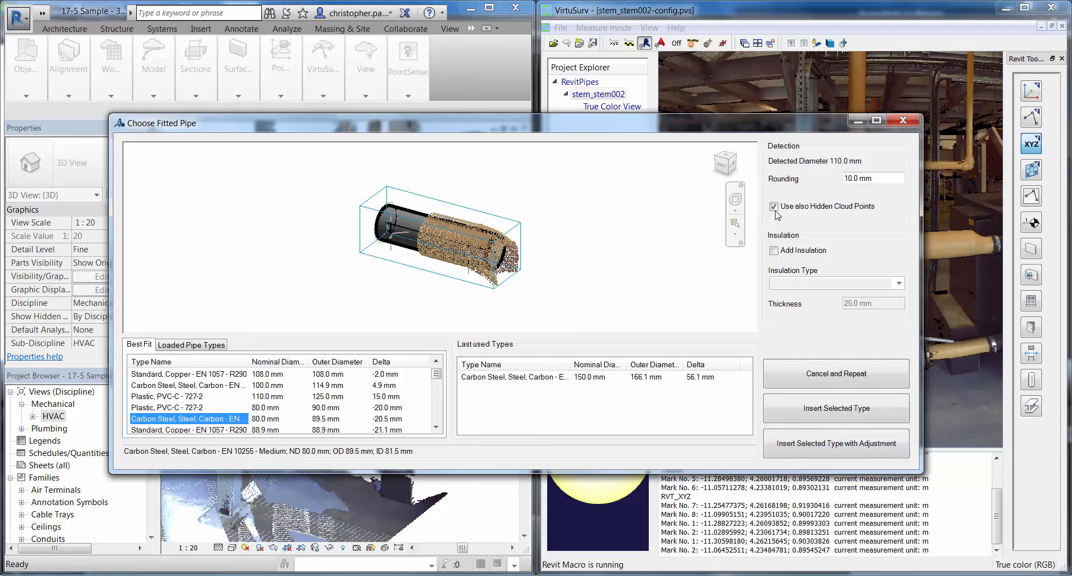
click(834, 455)
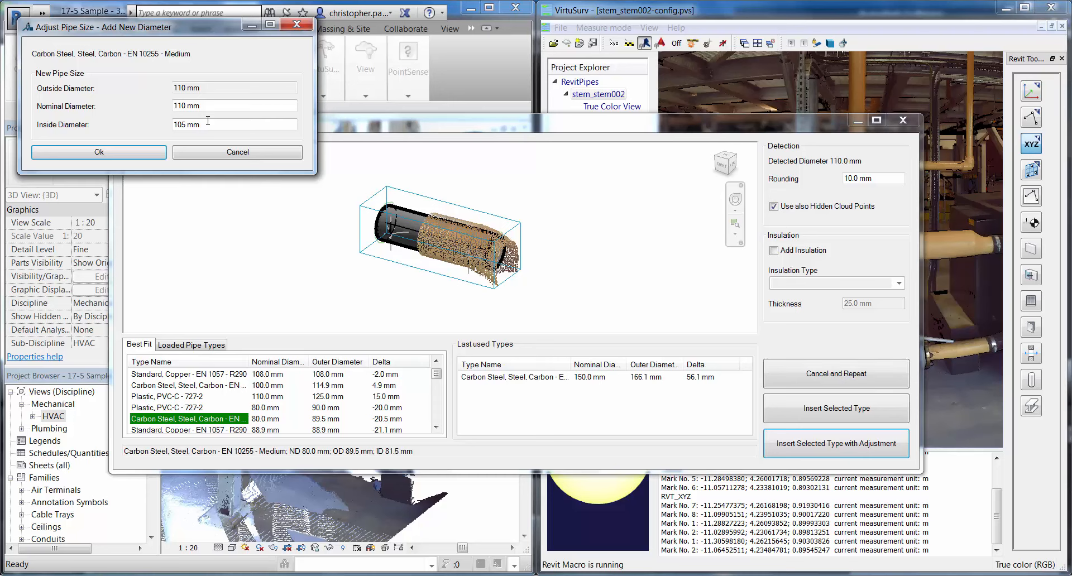
click(146, 159)
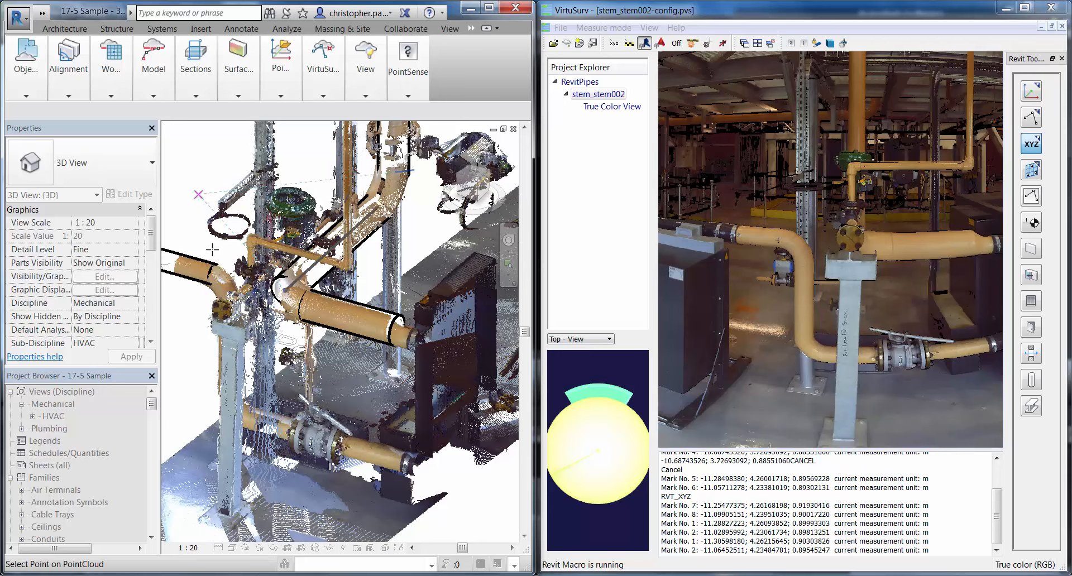
key(Escape)
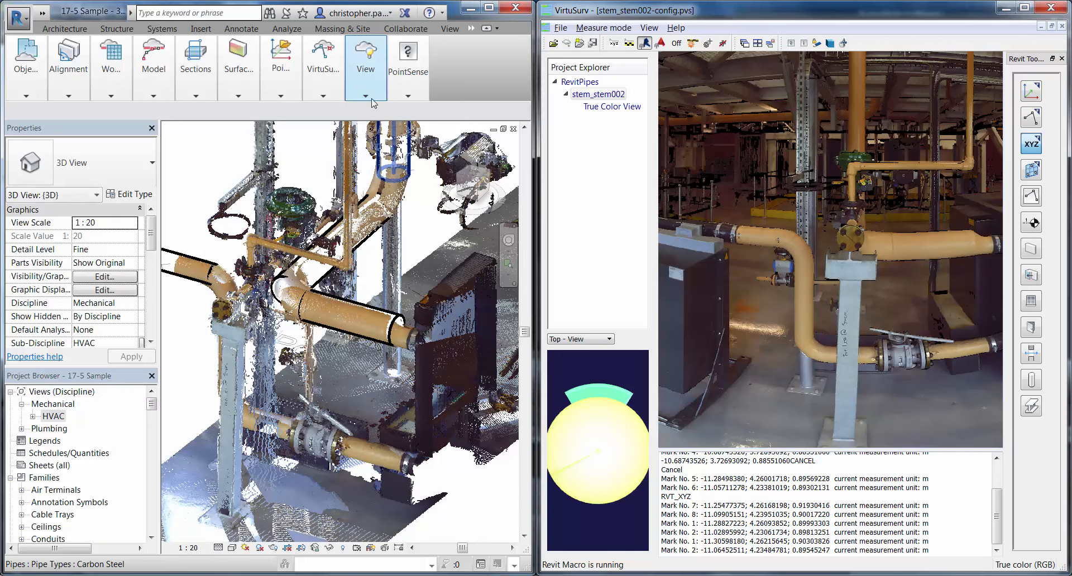
Step: Hide the point cloud in Revit and fit a pipe to the vertical drop by picking two points in the VirtuSurv scan image
click(370, 98)
click(364, 133)
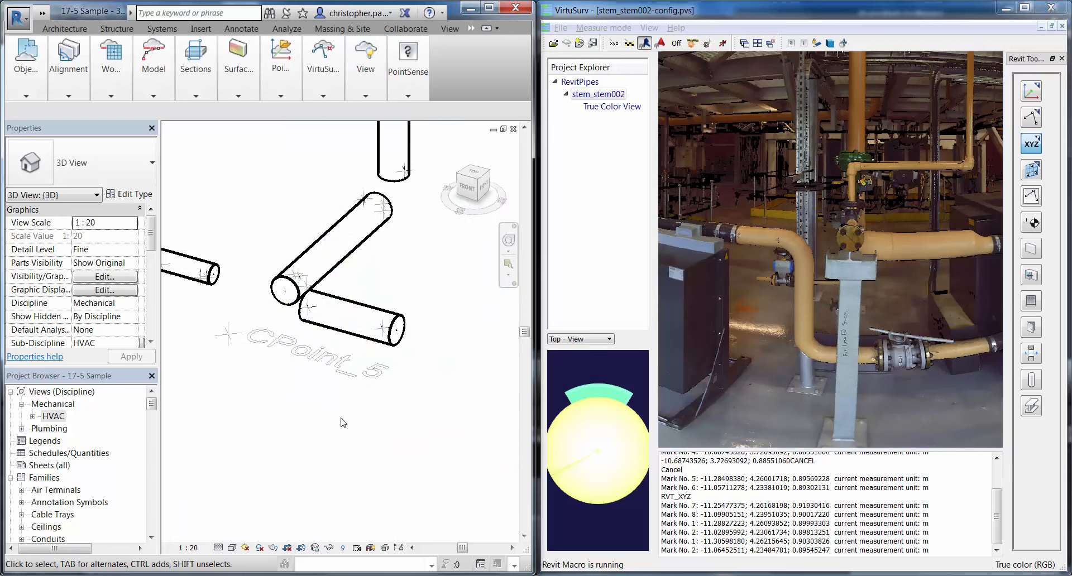
click(26, 92)
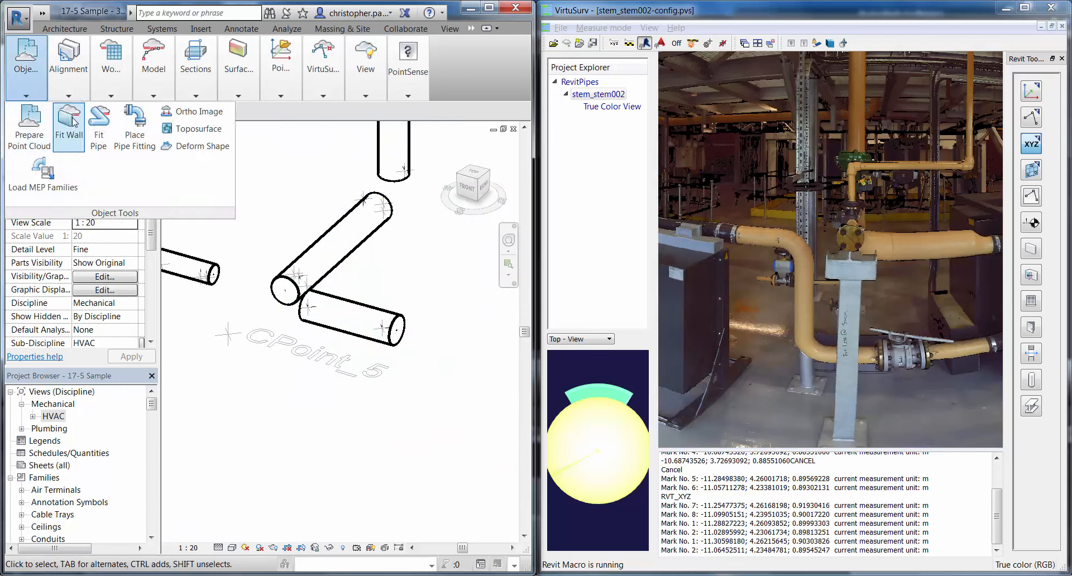
click(99, 126)
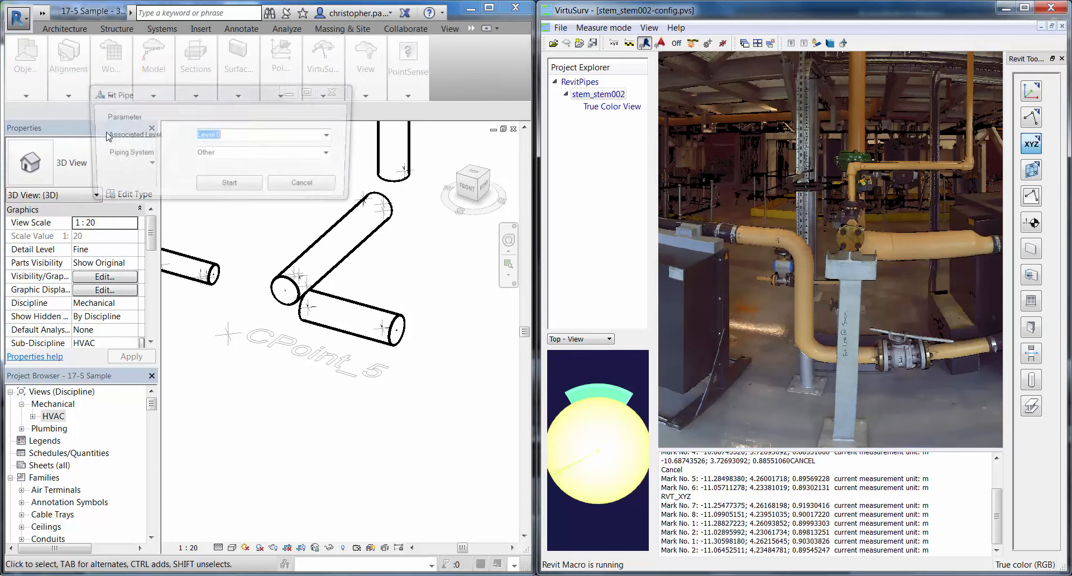
click(241, 190)
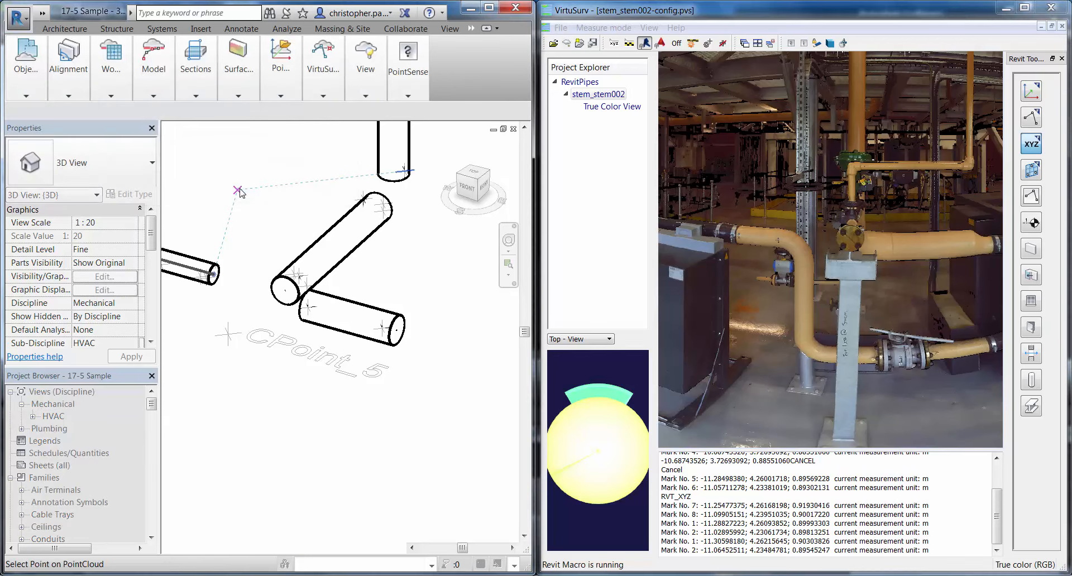
click(805, 276)
click(805, 339)
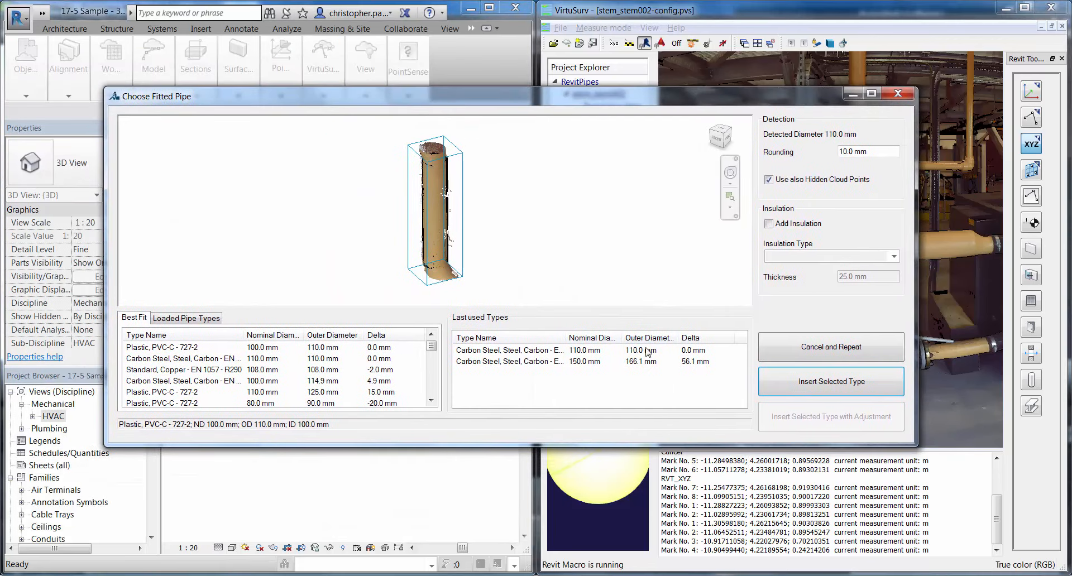
Step: Insert the vertical drop as the last used 110 mm Carbon Steel, EN 10255 - Medium pipe type
click(511, 352)
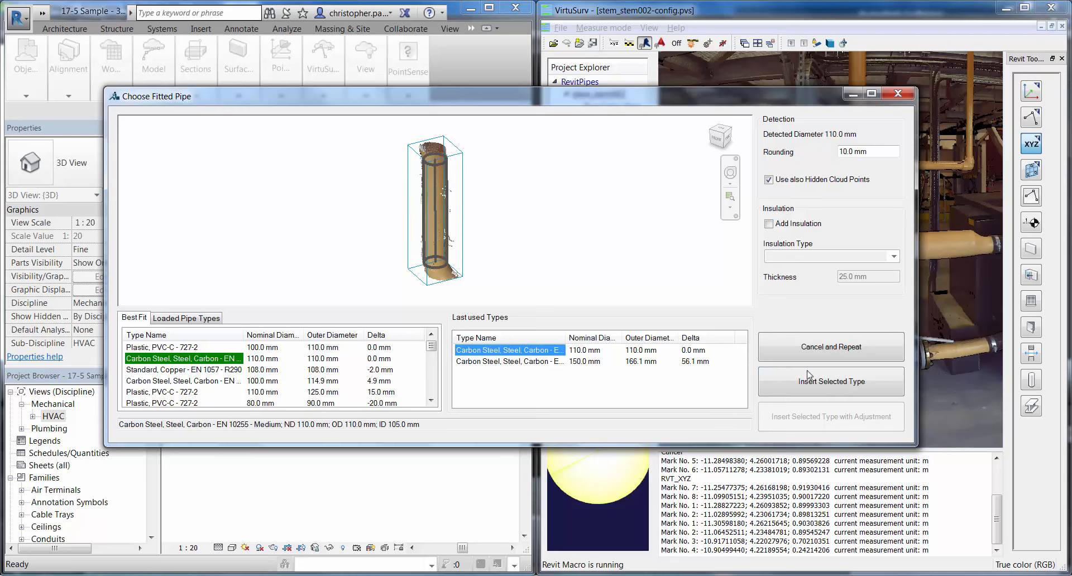
click(828, 393)
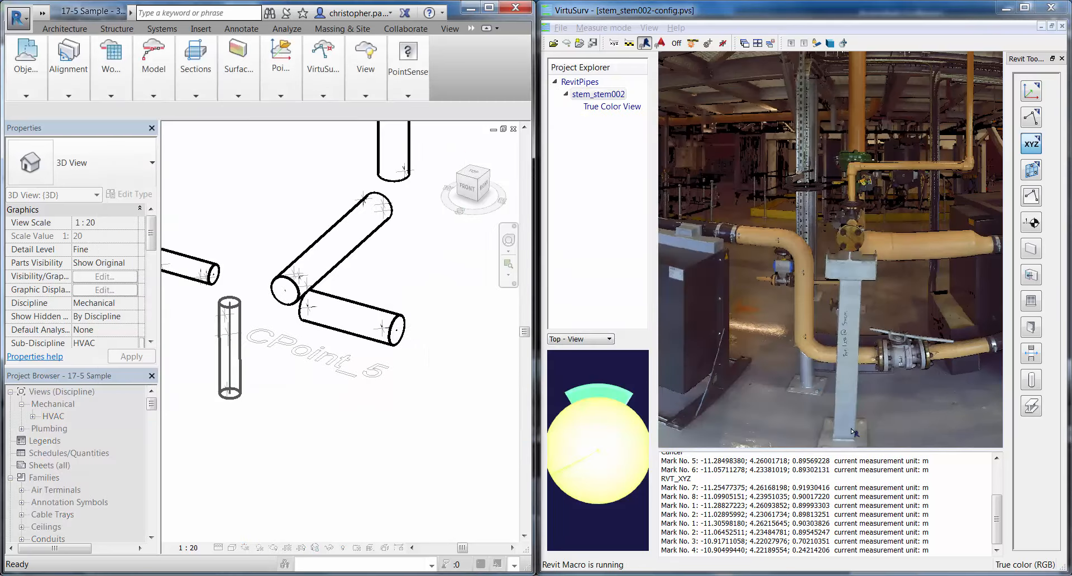
Step: Fit and insert a pipe on Level 0, system Other, by picking two points on the lower horizontal run in the VirtuSurv scan image
click(27, 96)
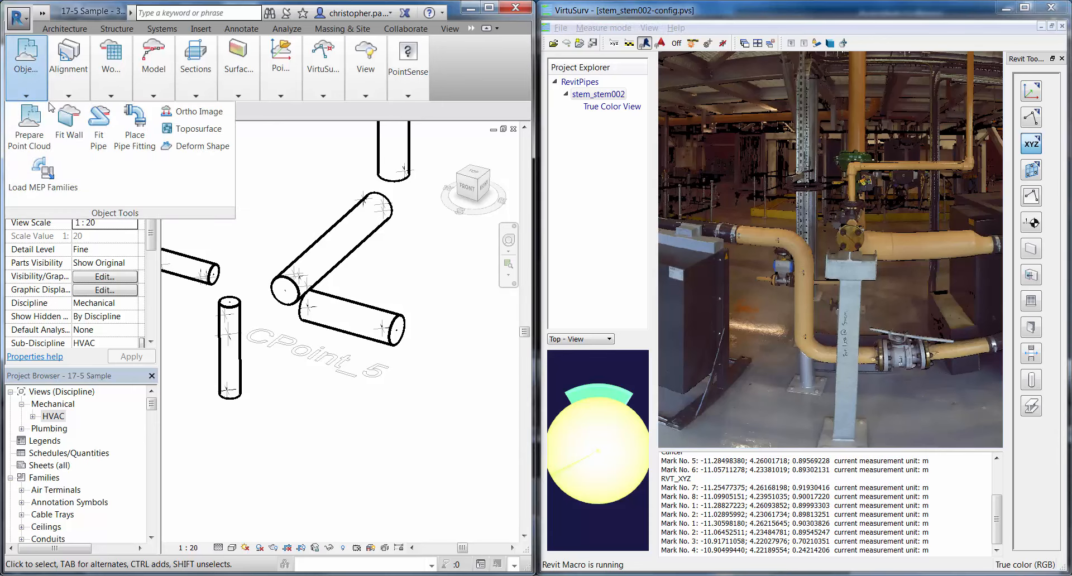
click(106, 134)
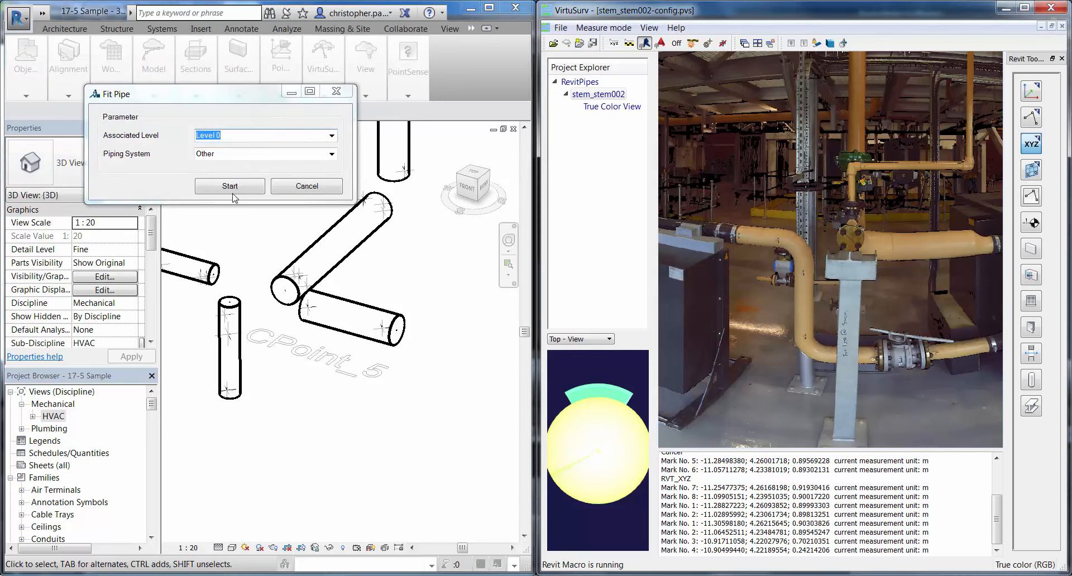
click(230, 187)
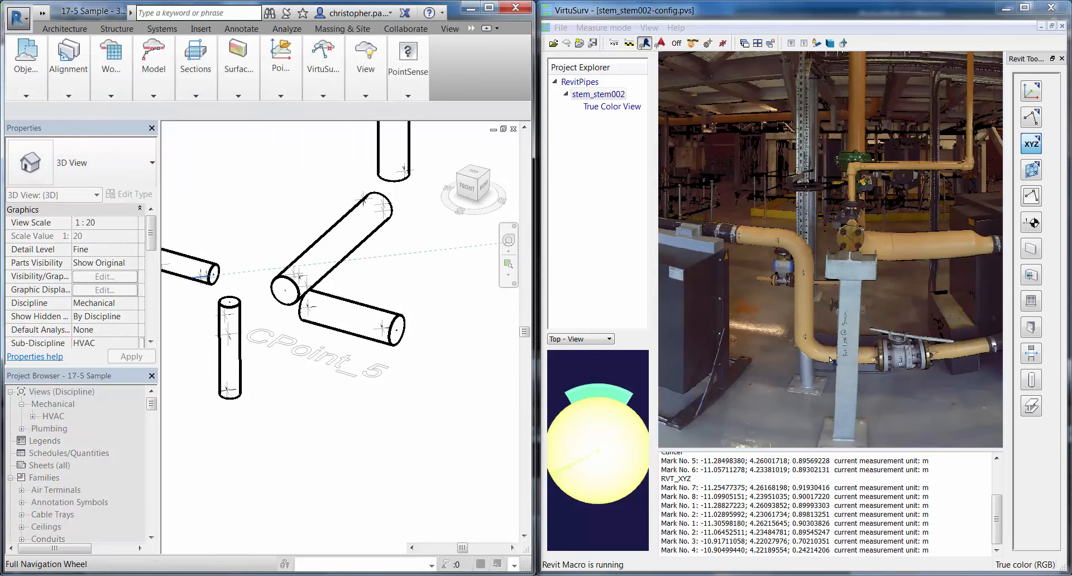
click(974, 352)
click(714, 363)
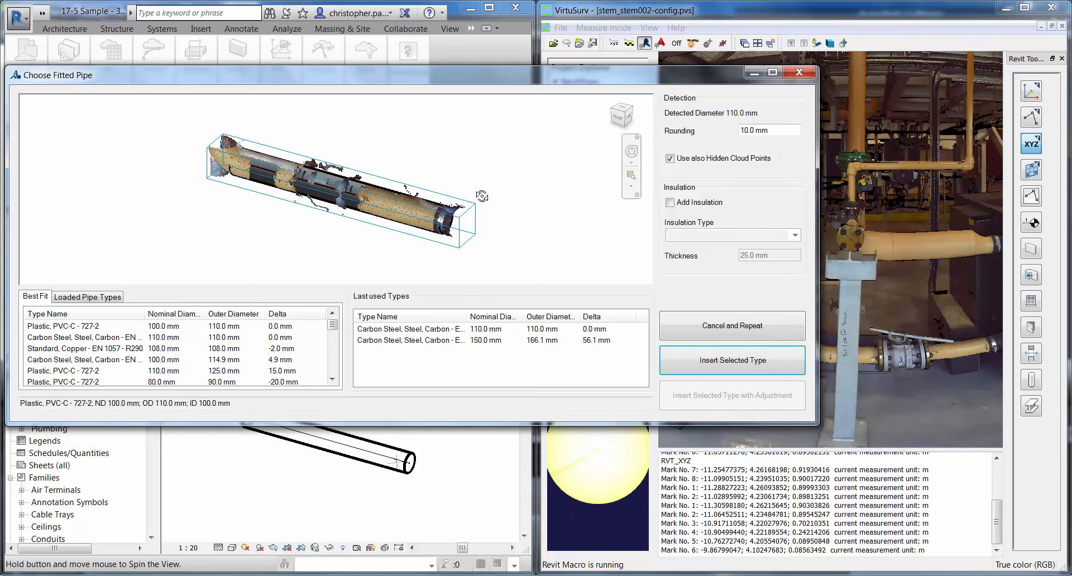
mouse_move(482, 196)
mouse_down()
mouse_move(441, 192)
mouse_move(499, 187)
mouse_up()
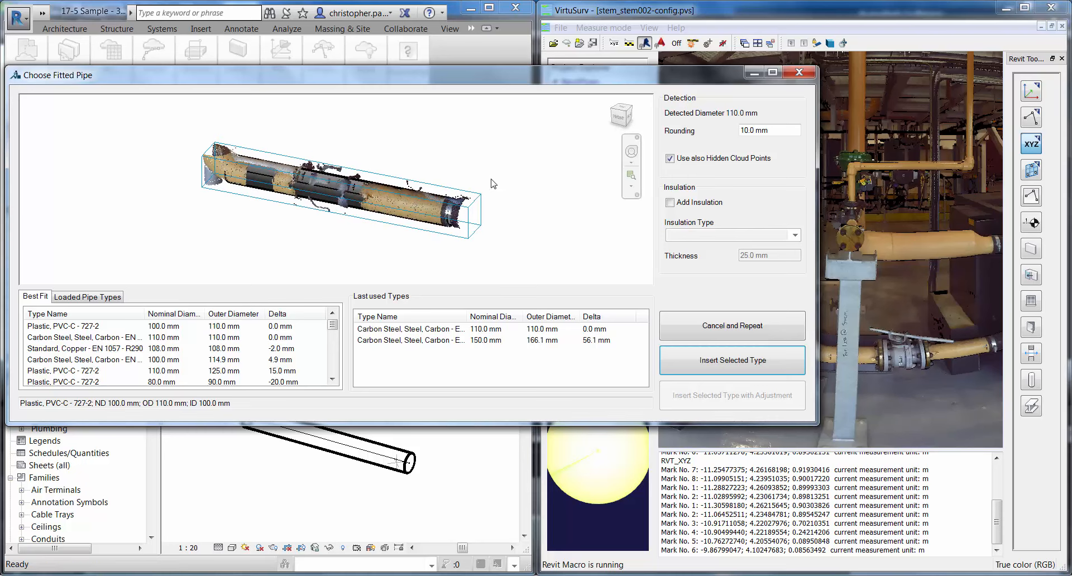
click(721, 363)
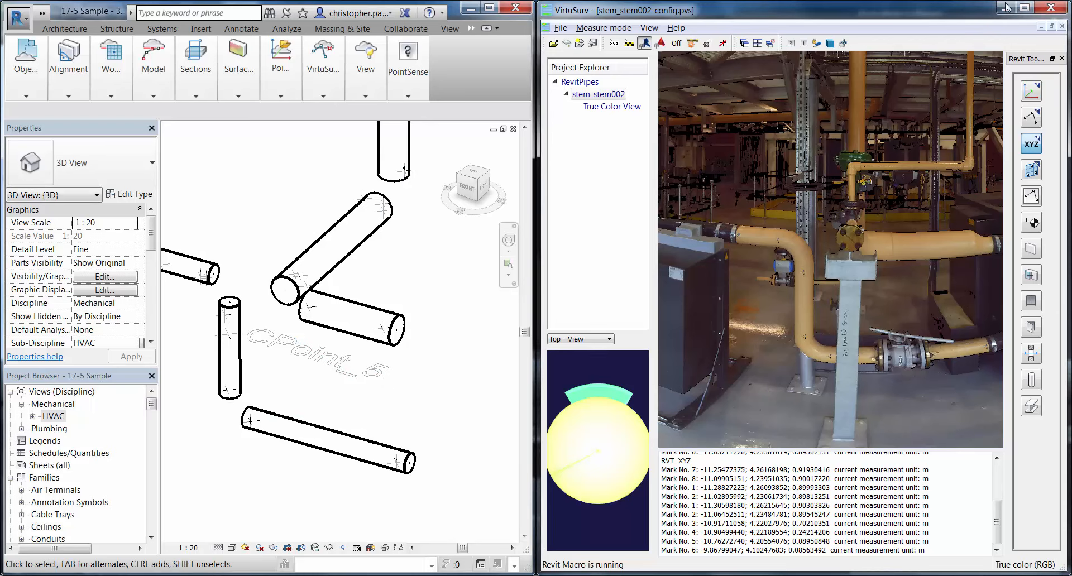
Step: Close VirtuSurv without saving the project changes and show the point cloud again in the Revit 3D view
click(1047, 8)
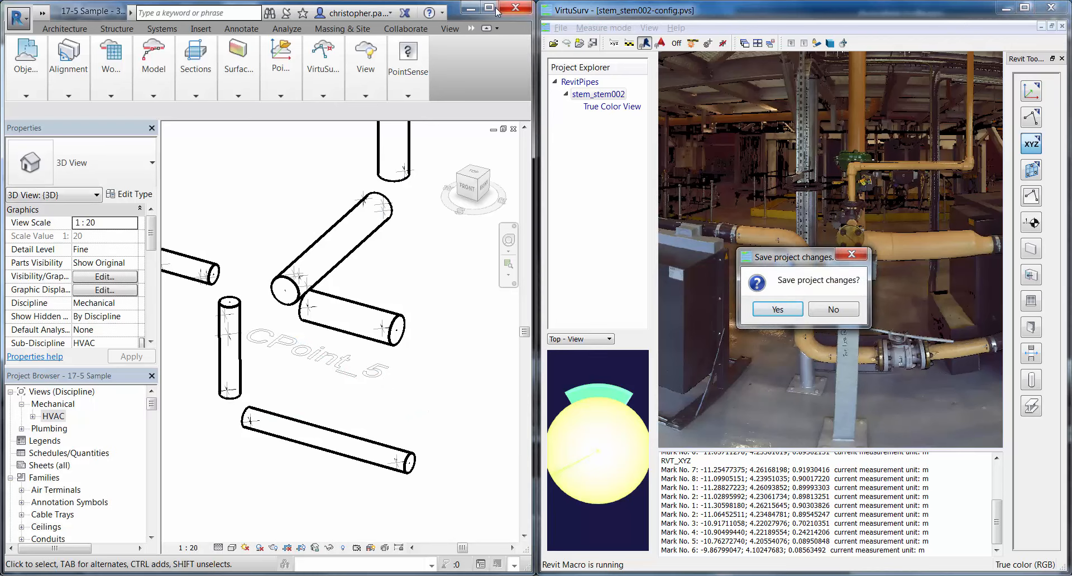
click(815, 311)
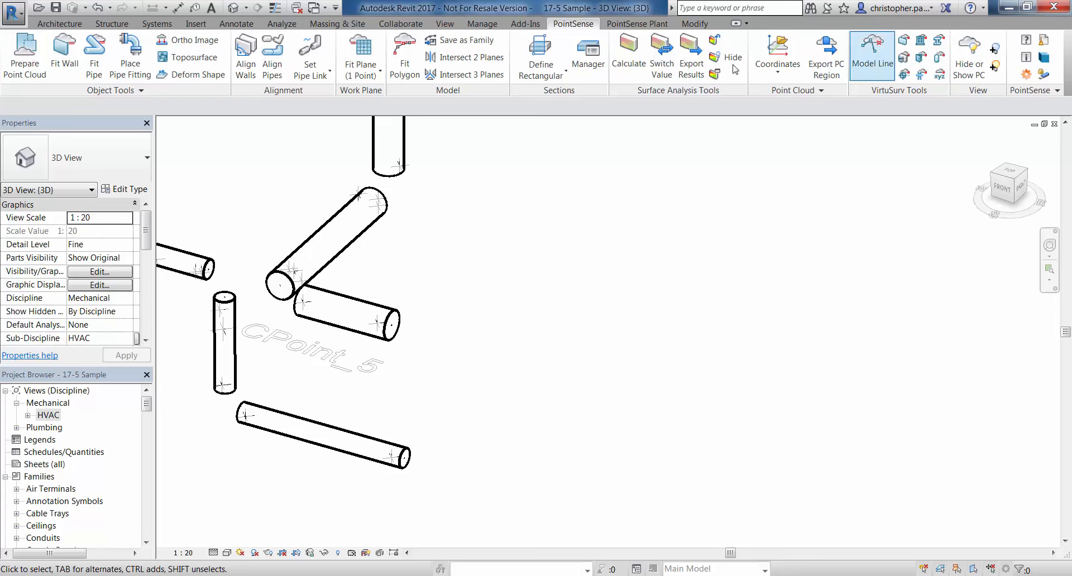
scroll(672, 236, down, 3)
click(970, 69)
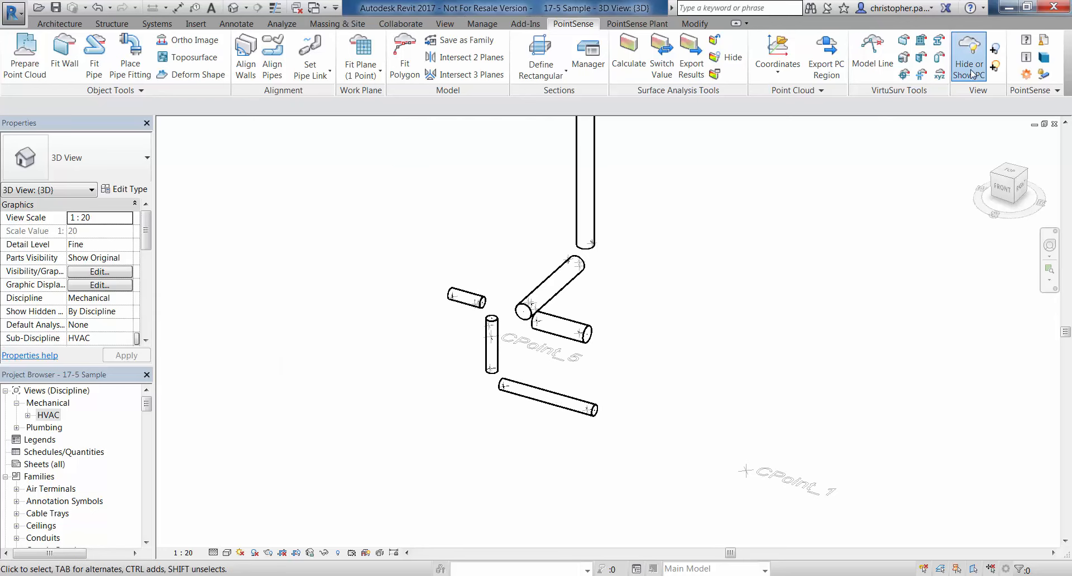
shift+middle_drag(726, 399, 826, 305)
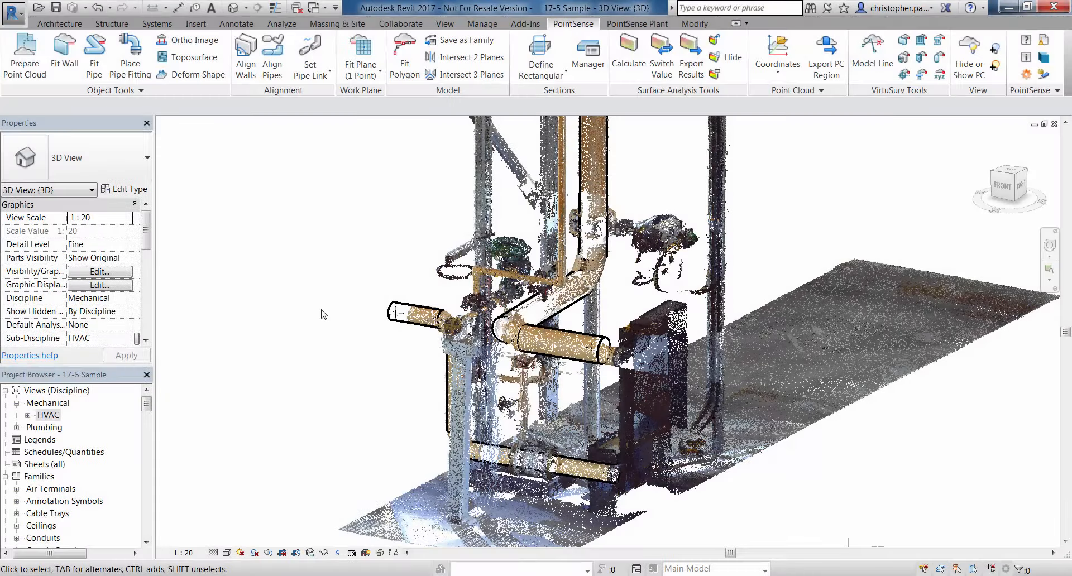
middle_drag(322, 317, 367, 300)
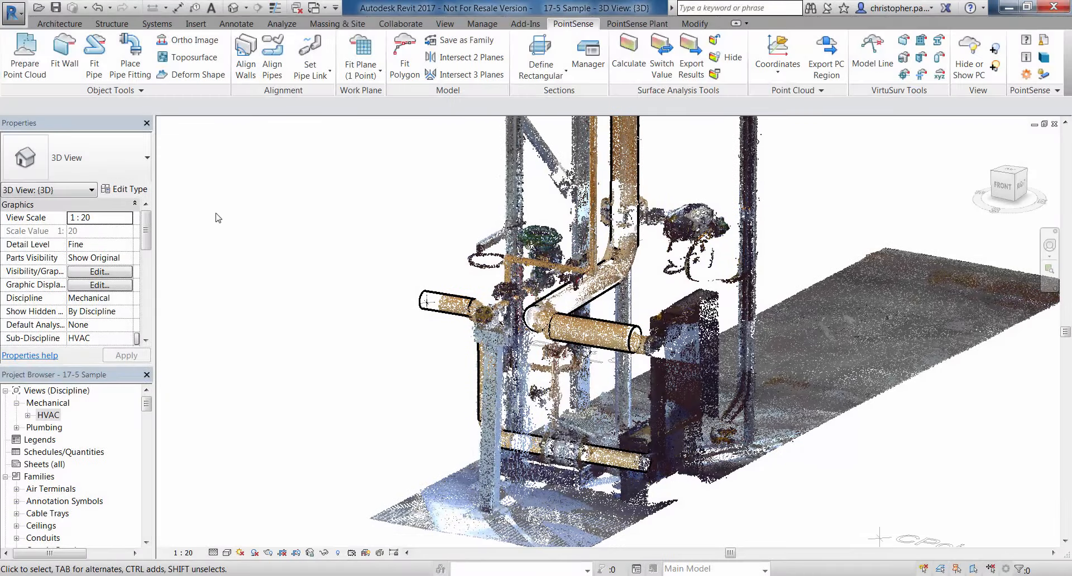
click(134, 67)
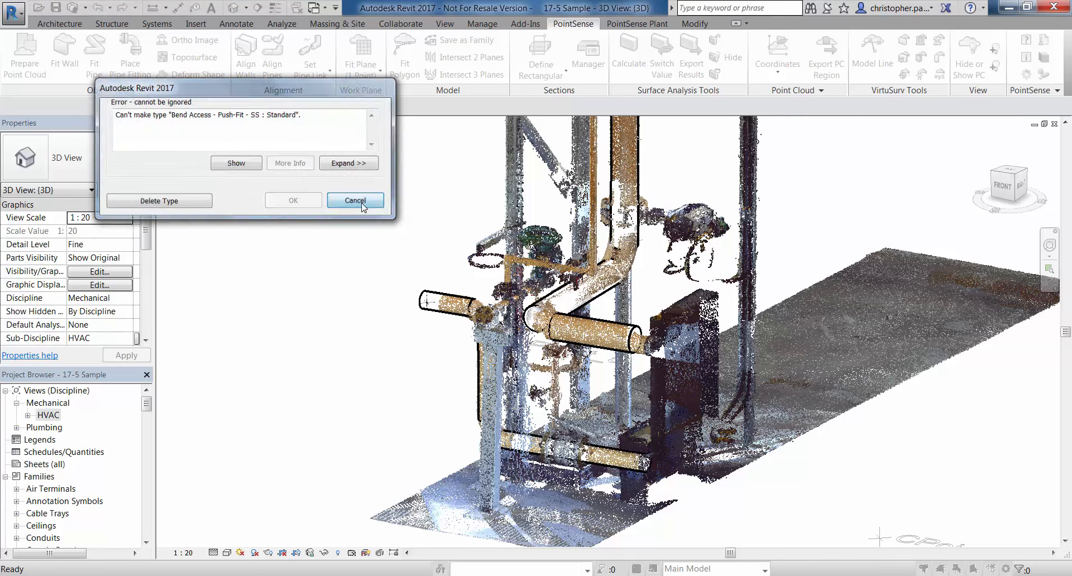
click(357, 203)
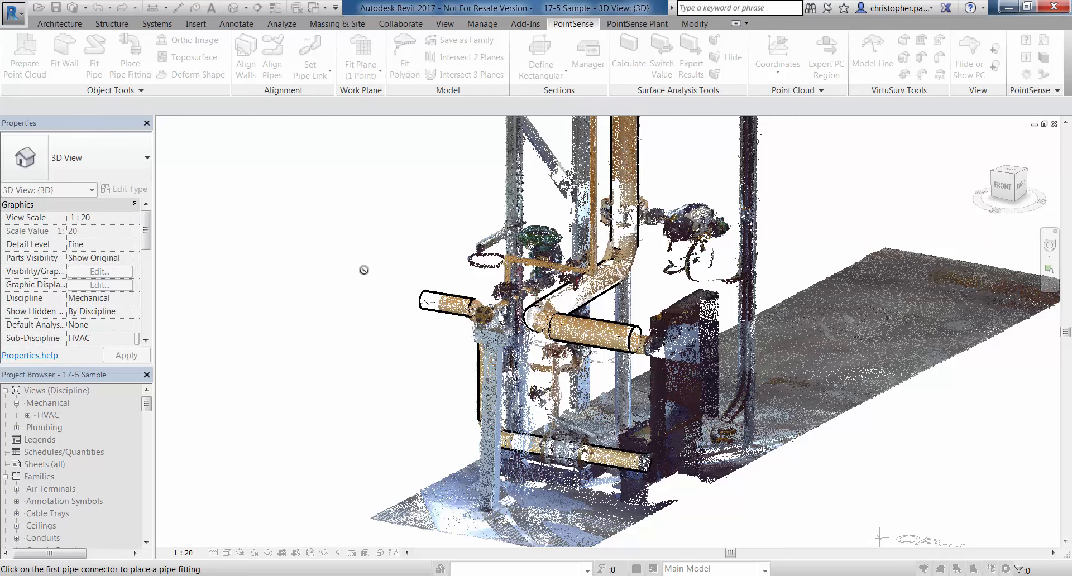
key(Escape)
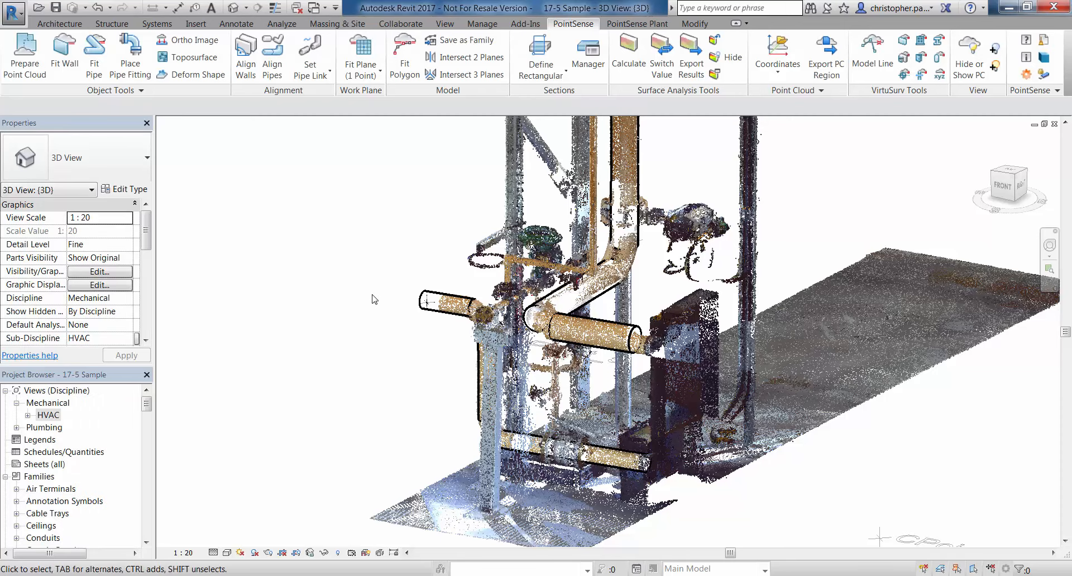
Step: Set up a pipe fitting between the lower end of the large vertical pipe and the adjacent end of the horizontal pipe
shift+middle_drag(371, 292, 586, 282)
scroll(558, 268, up, 3)
scroll(642, 313, up, 3)
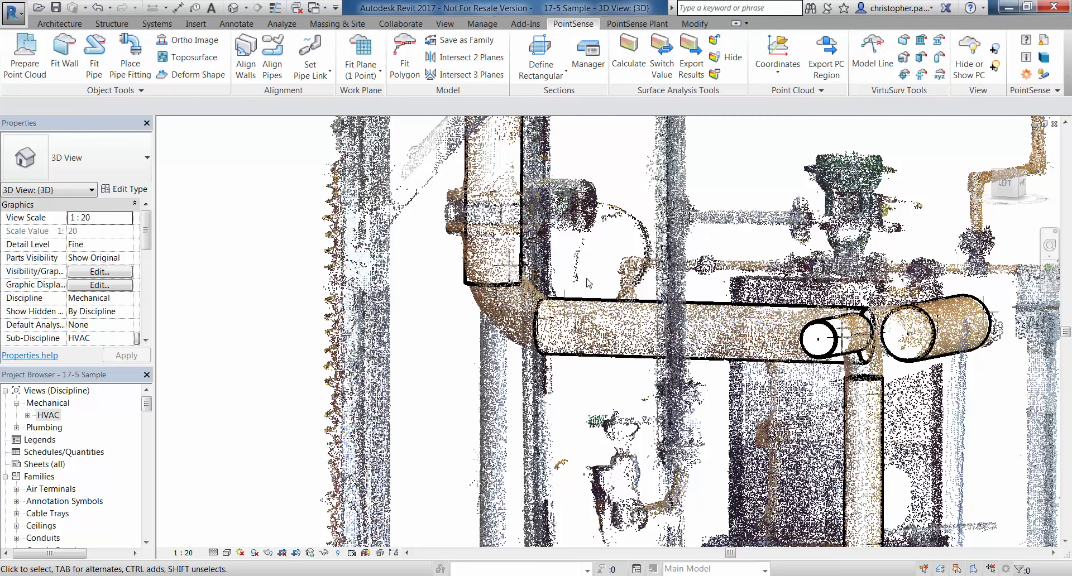
click(131, 58)
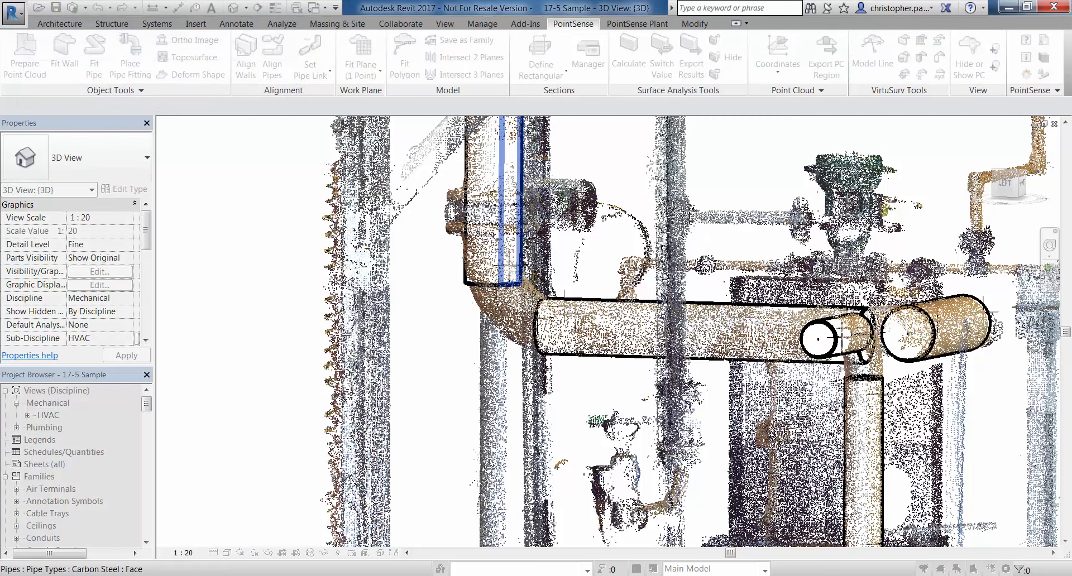
click(491, 282)
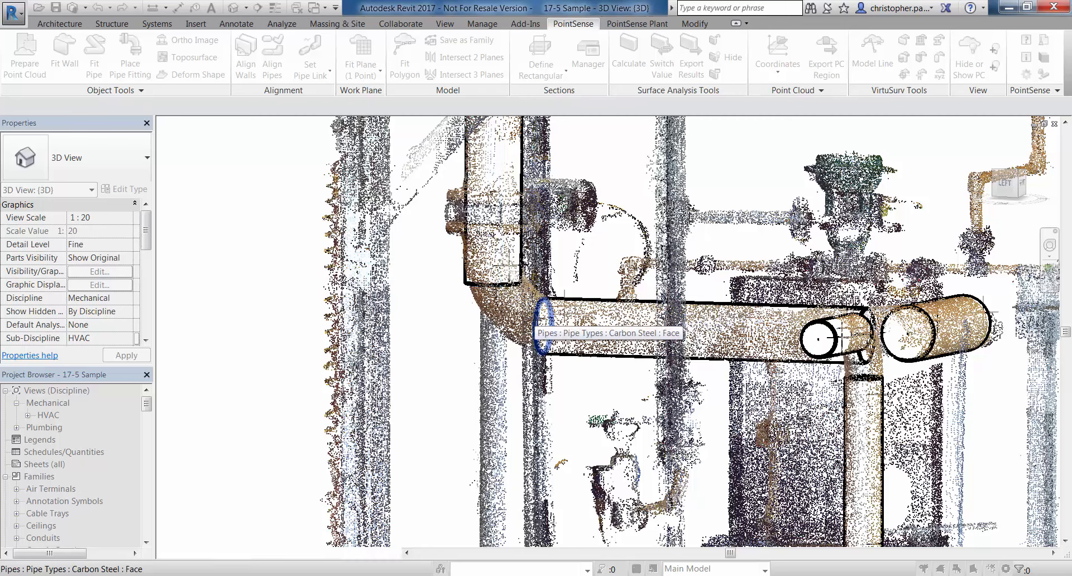
click(542, 323)
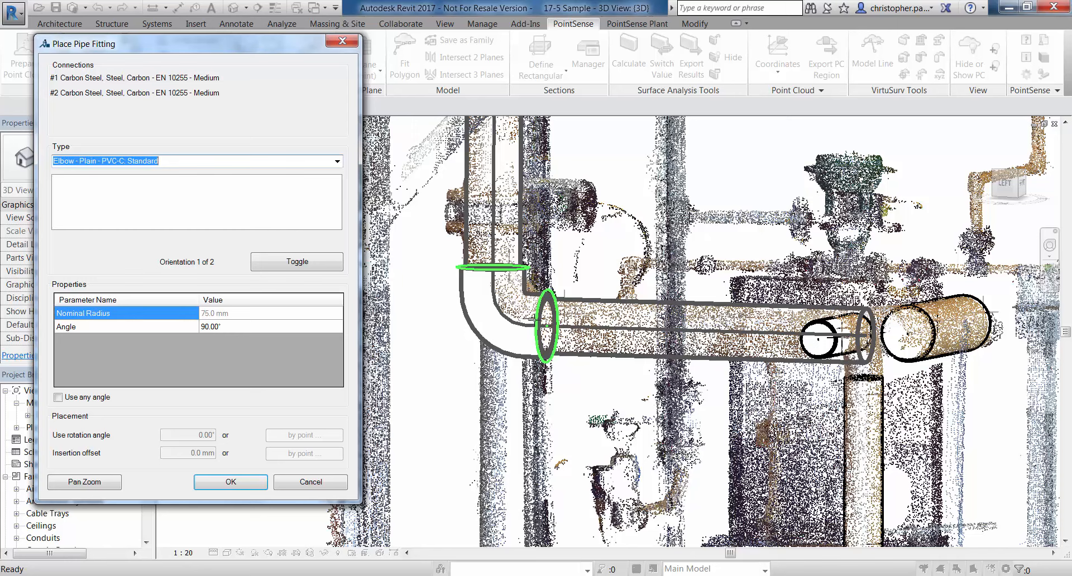
Step: Try the Elbow - Soldered - CU, Elbow Reducing - Threaded - GMI, Elbow - Flanged - CS - PN 16 and Bend - Plain - CI fitting types
click(337, 162)
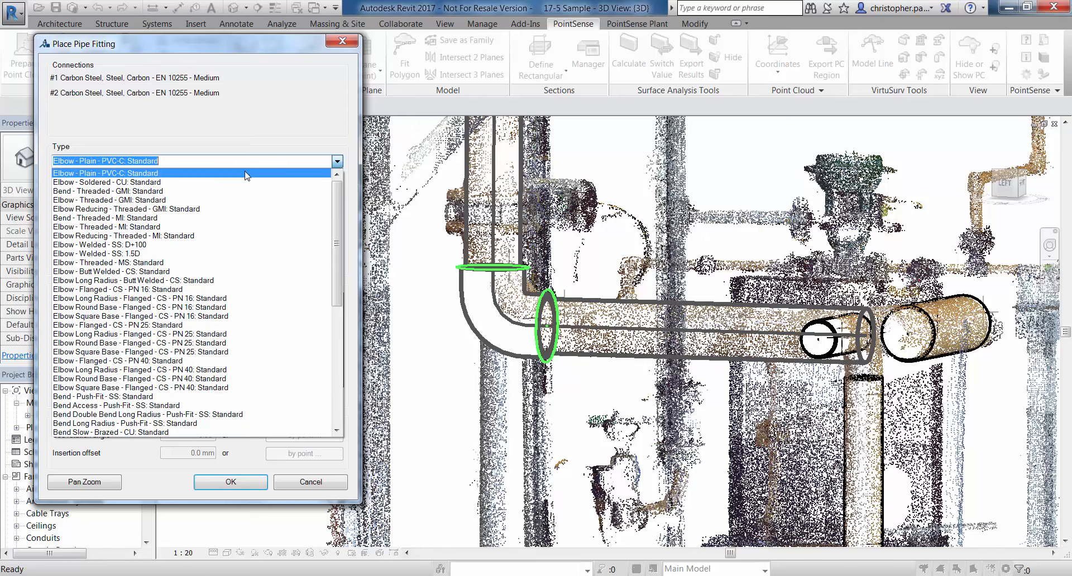
click(229, 182)
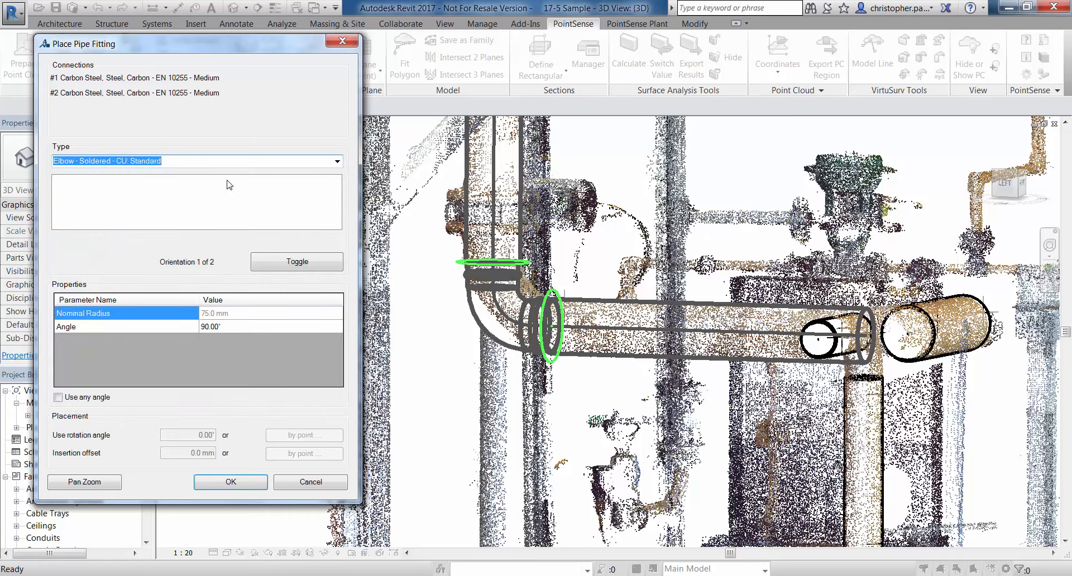
click(337, 161)
click(179, 202)
click(337, 161)
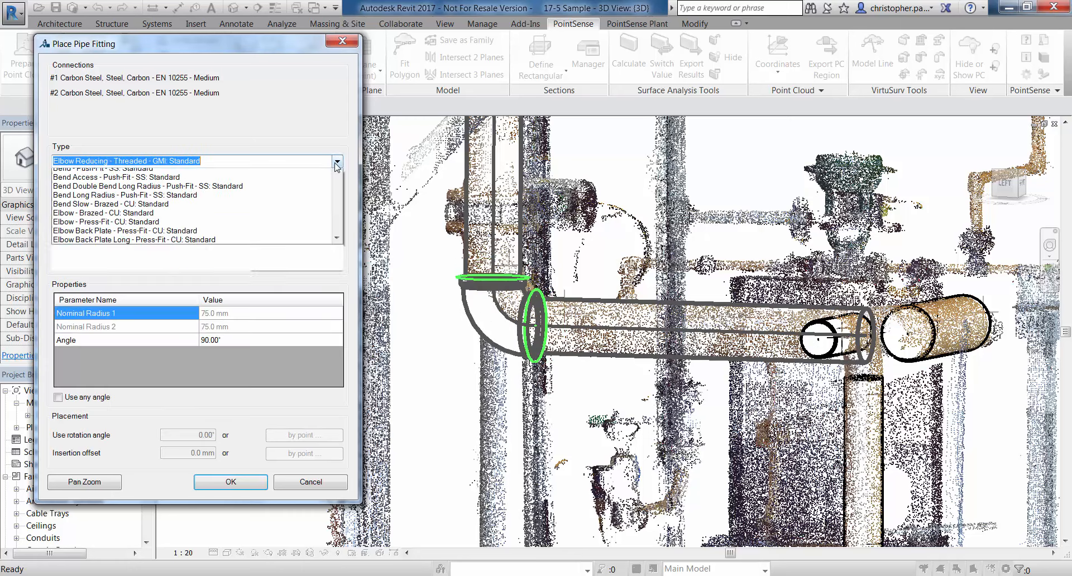
click(262, 242)
click(338, 161)
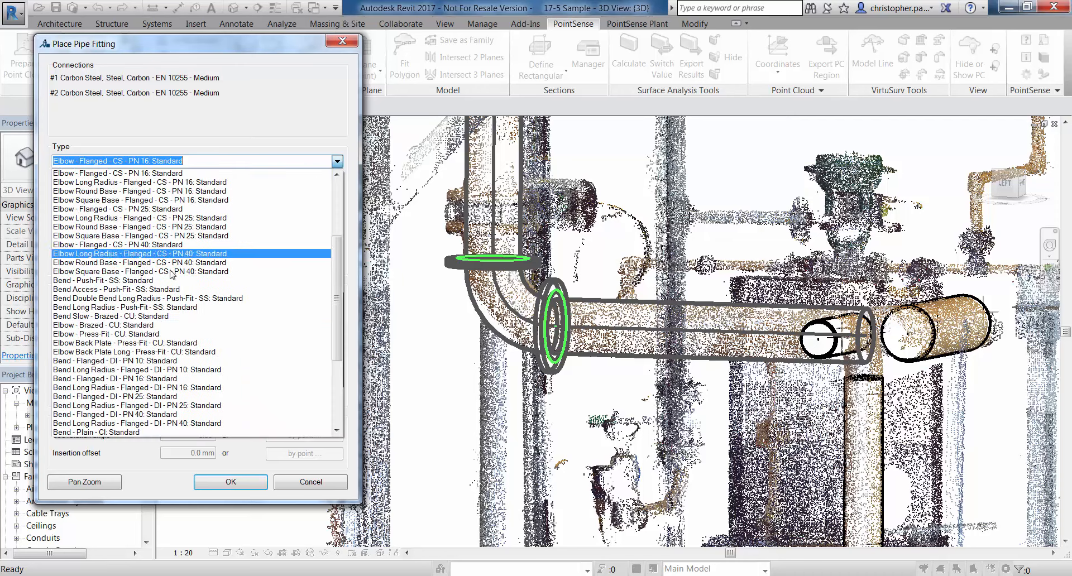
click(301, 326)
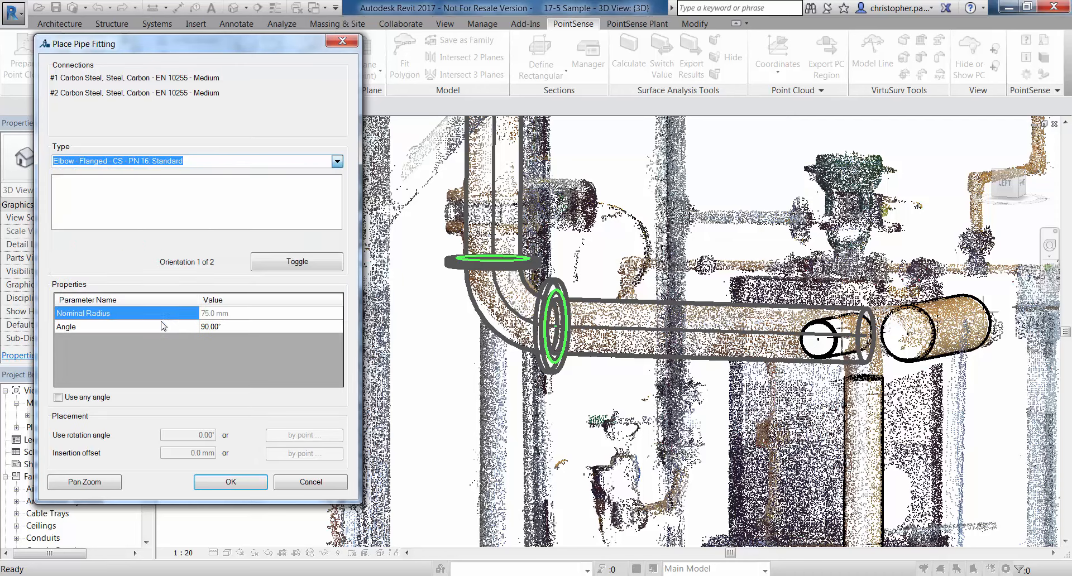
click(338, 162)
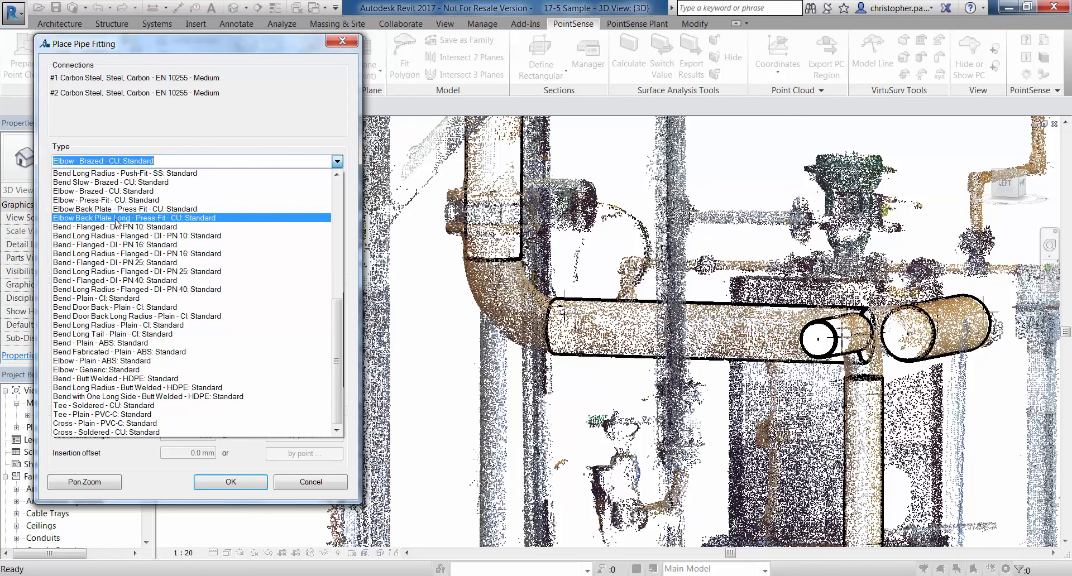
click(296, 297)
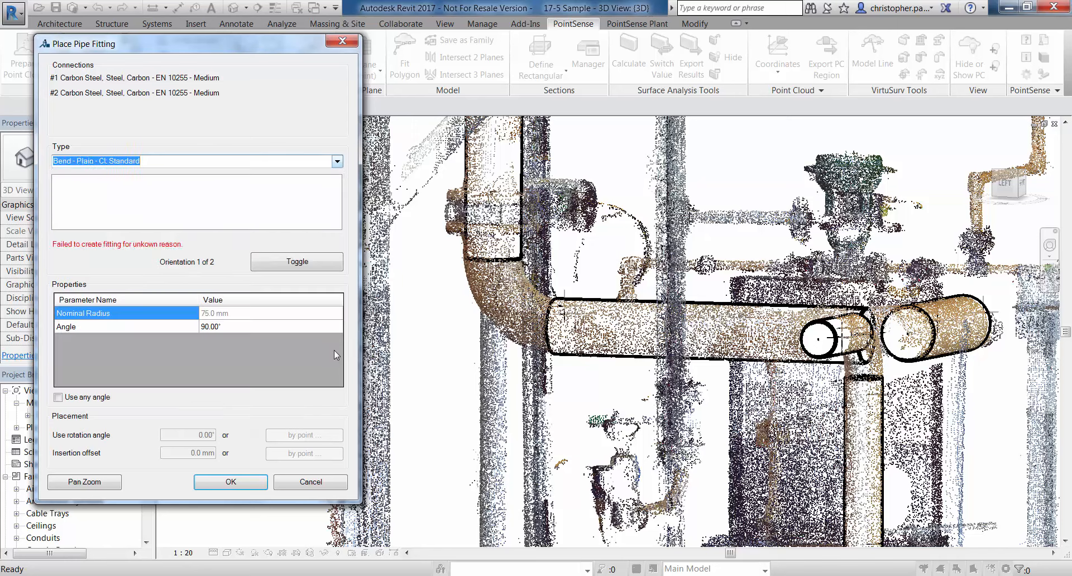
Step: Place the Elbow Long Radius - Butt Welded - CS: Standard fitting with any angle allowed, checking its preview from another angle first
click(338, 162)
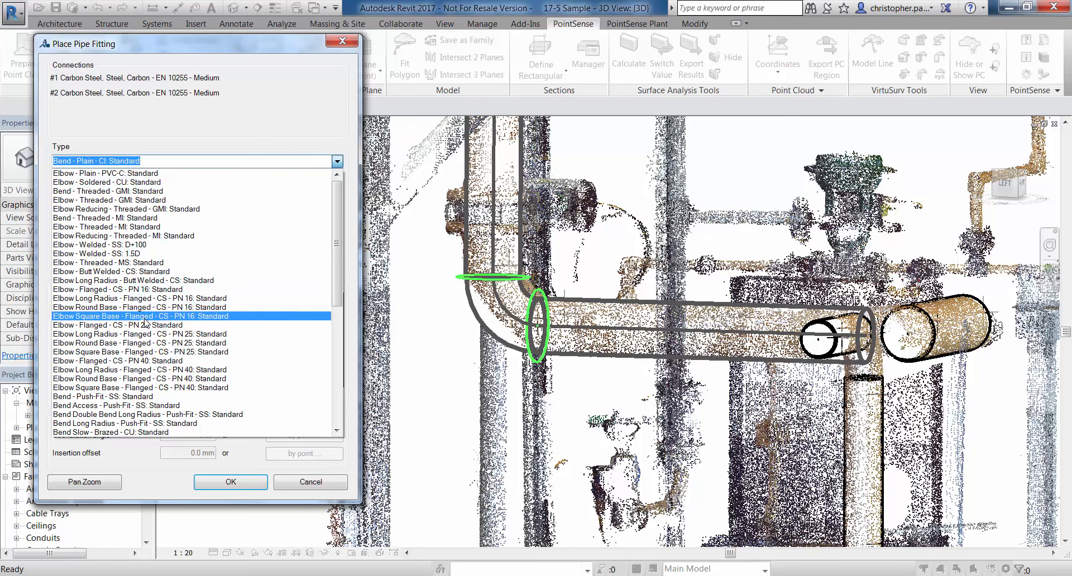
click(145, 280)
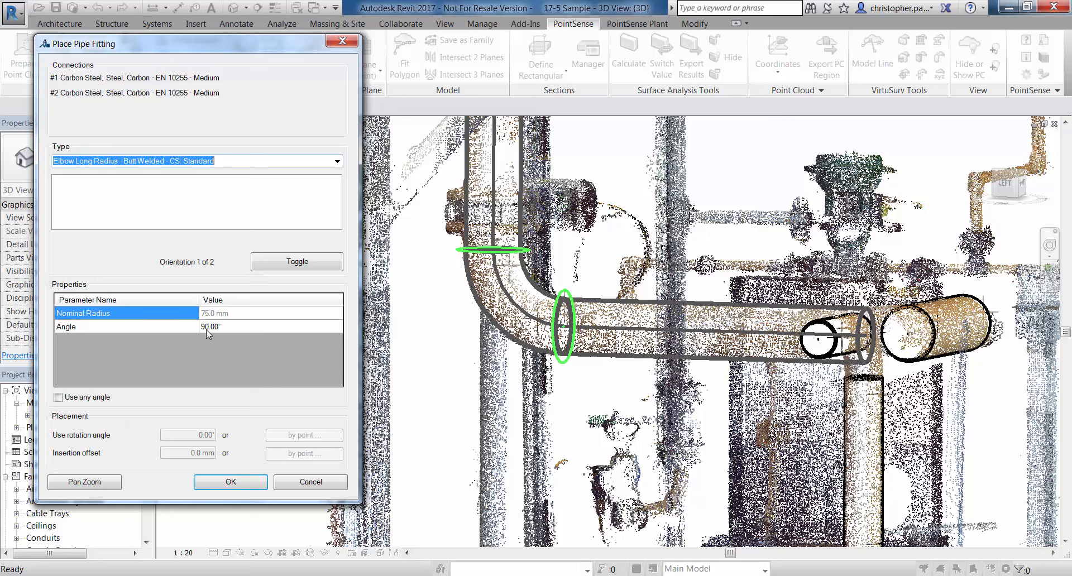
click(58, 398)
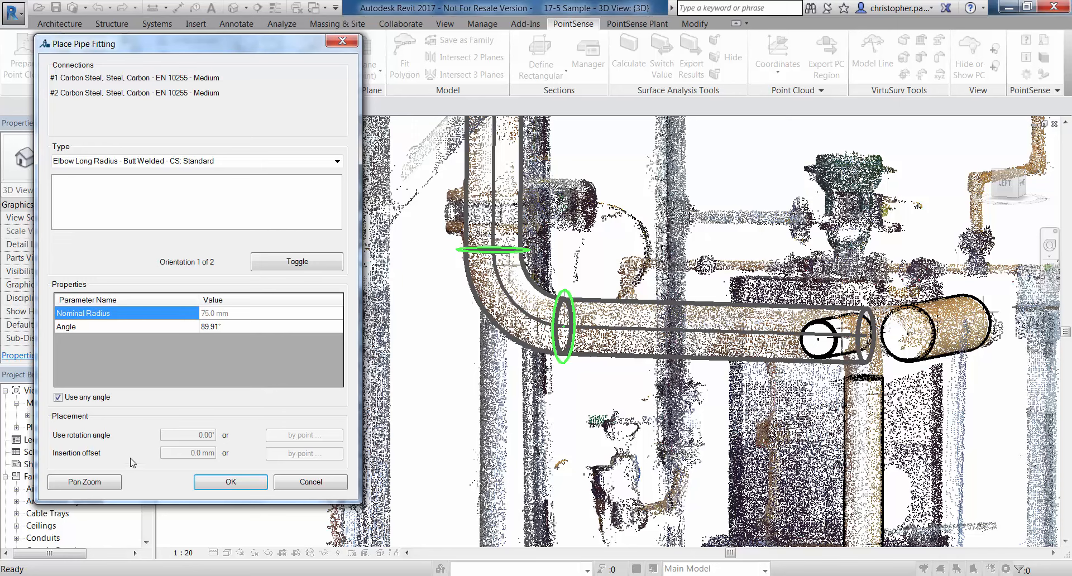
click(111, 482)
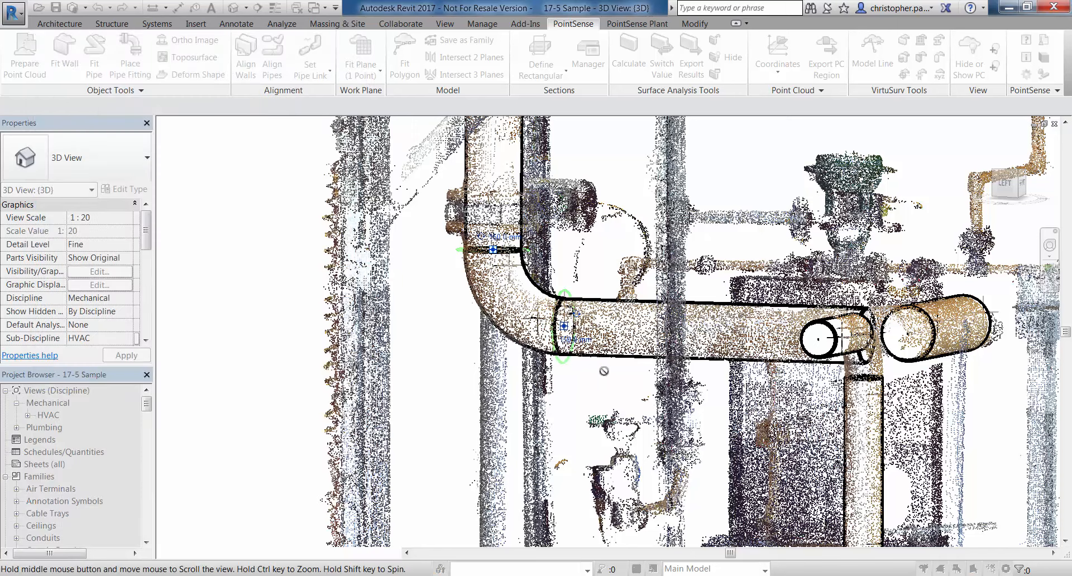
shift+middle_drag(604, 371, 541, 389)
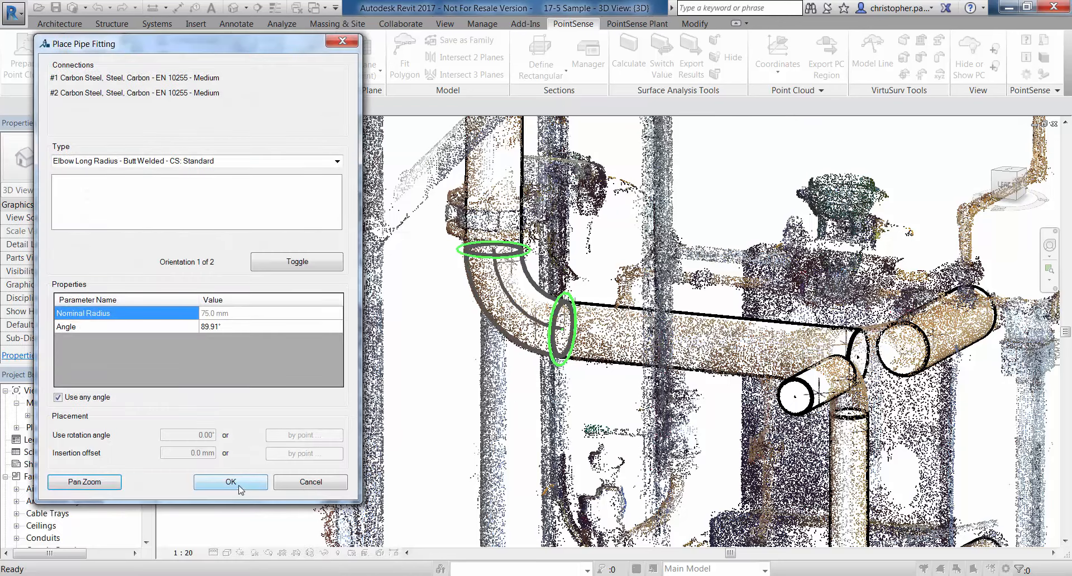
click(239, 487)
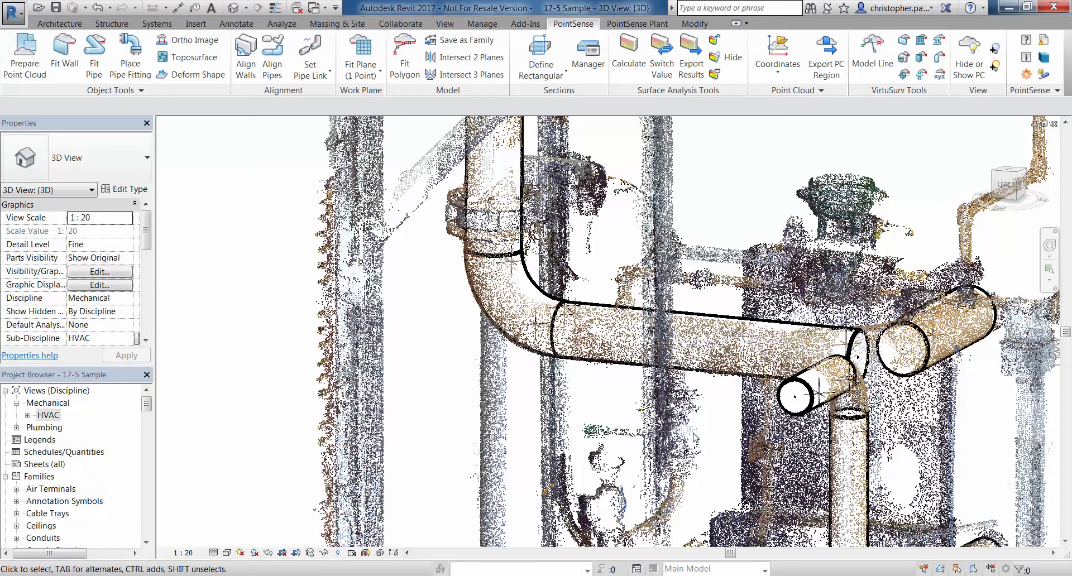
Step: Hide the point cloud in the 3D view and inspect the open ends of the modelled pipes
shift+middle_drag(694, 437, 396, 427)
middle_drag(390, 363, 514, 246)
shift+middle_drag(625, 196, 686, 239)
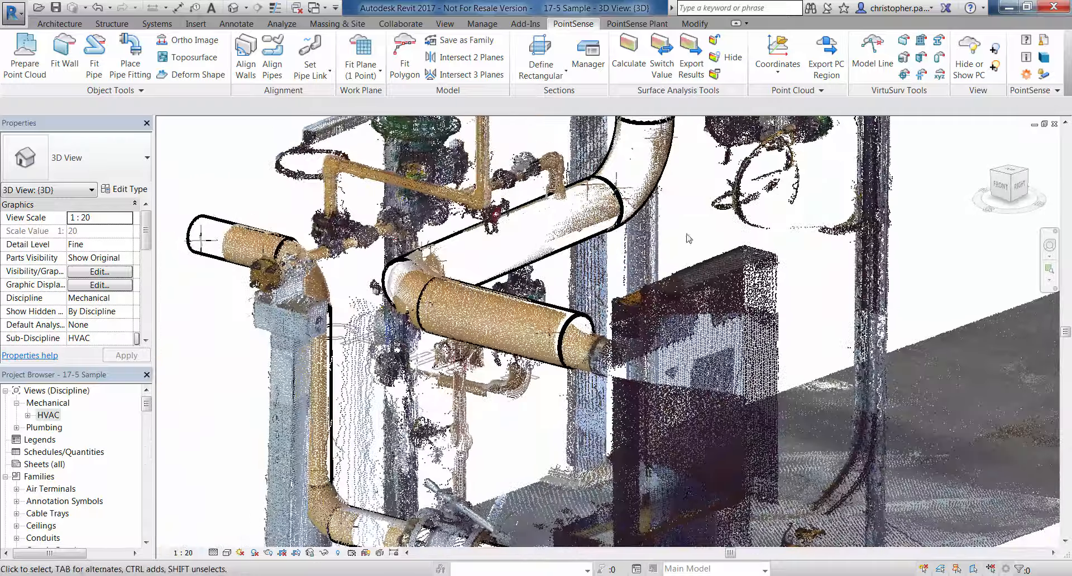
click(993, 49)
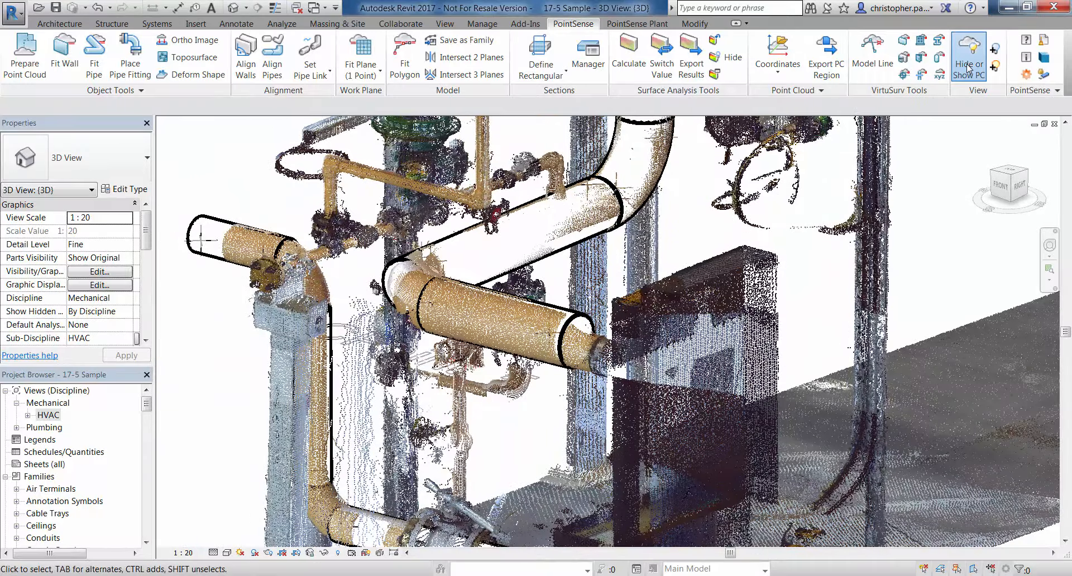
shift+middle_drag(502, 313, 723, 385)
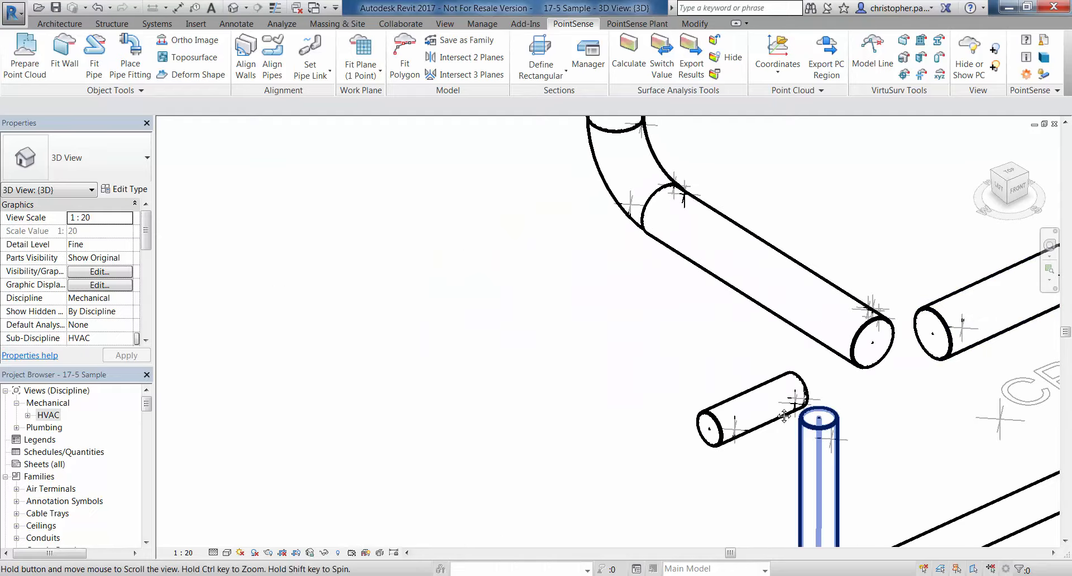
middle_drag(819, 441, 674, 433)
shift+middle_drag(793, 402, 796, 401)
middle_drag(513, 357, 471, 350)
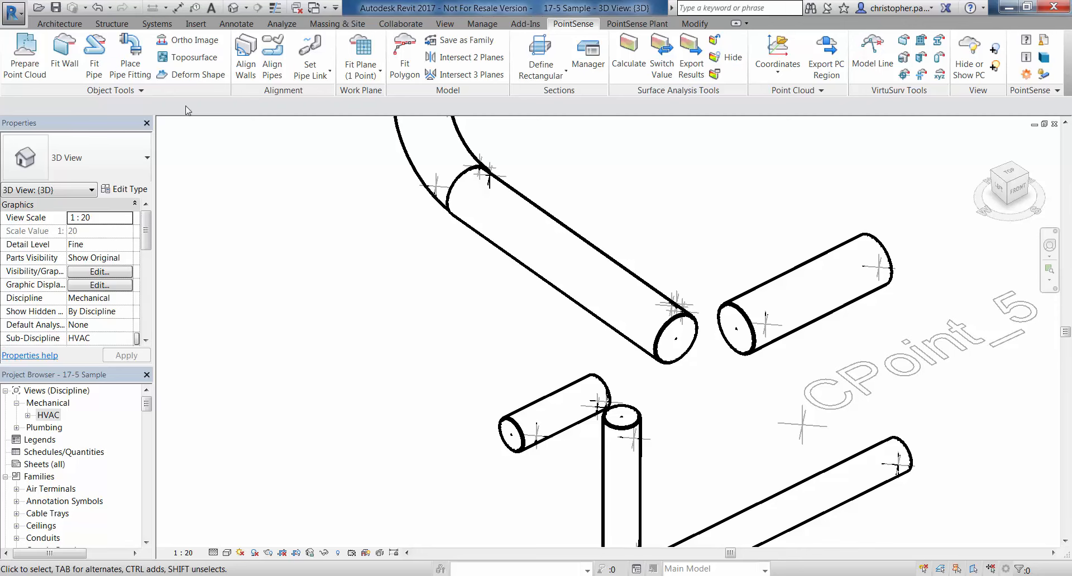
Step: Set up a pipe fitting between the facing open ends of the two large horizontal pipes
scroll(271, 202, down, 1)
click(130, 53)
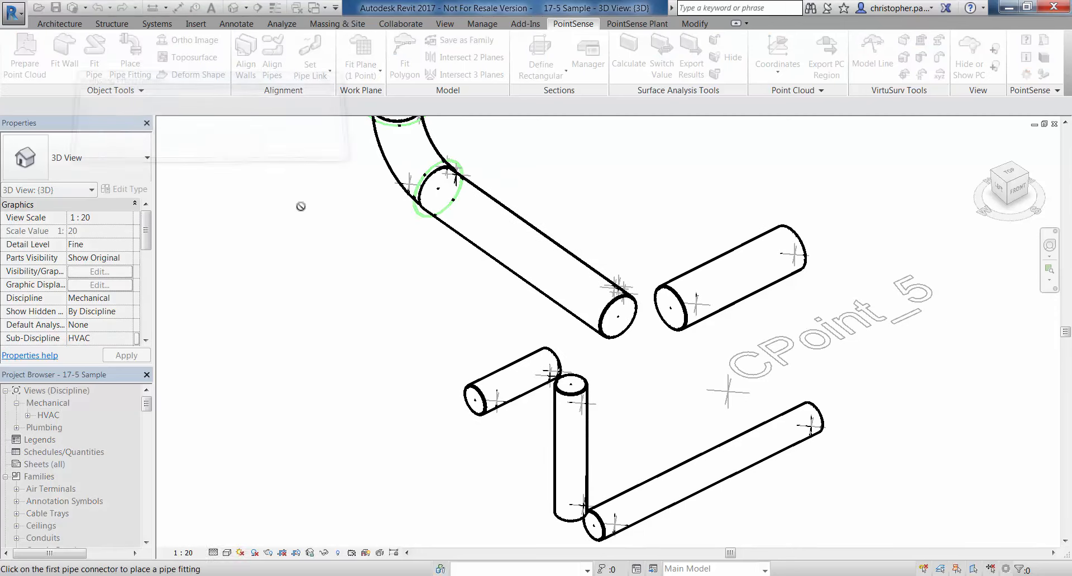
click(614, 308)
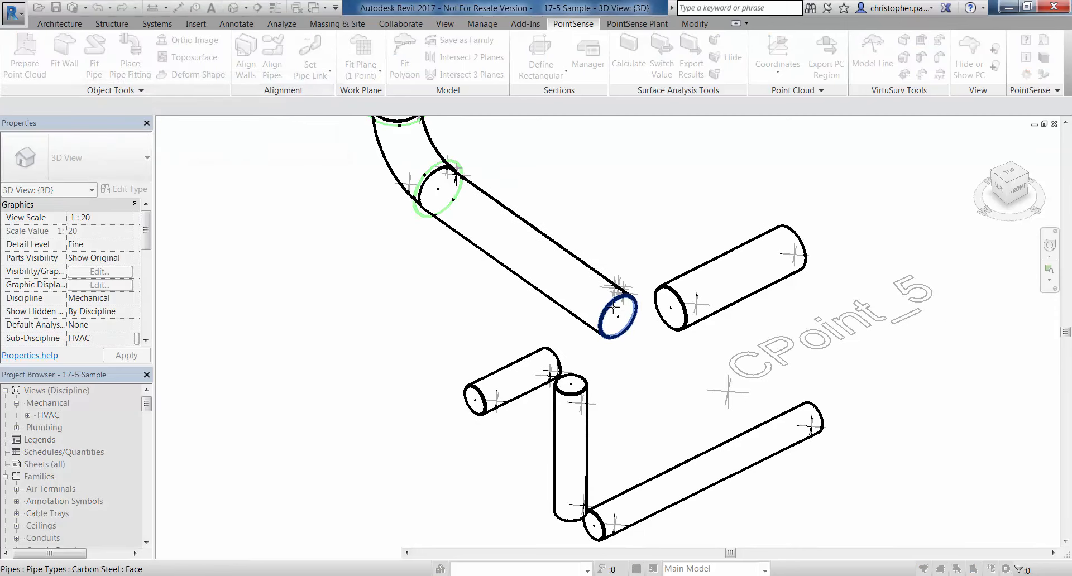
click(669, 302)
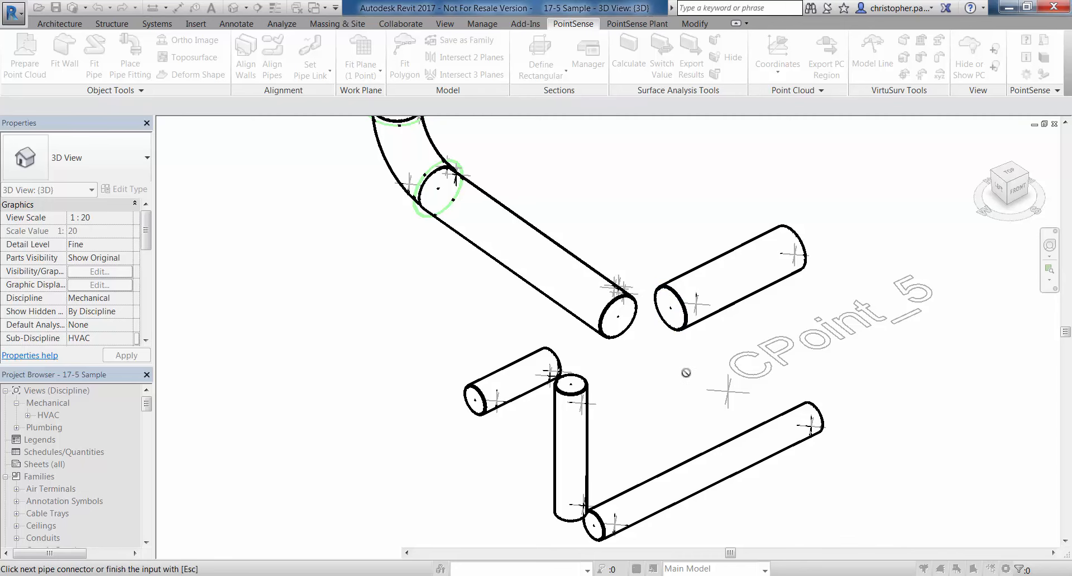
key(Escape)
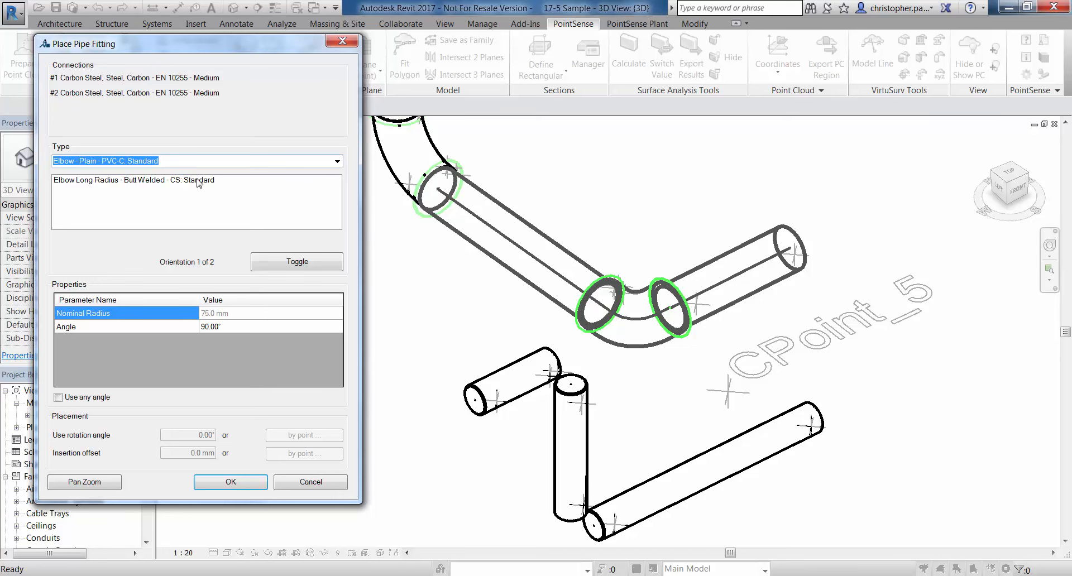
Step: Place the Elbow - Butt Welded - CS: Standard fitting between the large horizontal pipes and check it against the point cloud
click(166, 181)
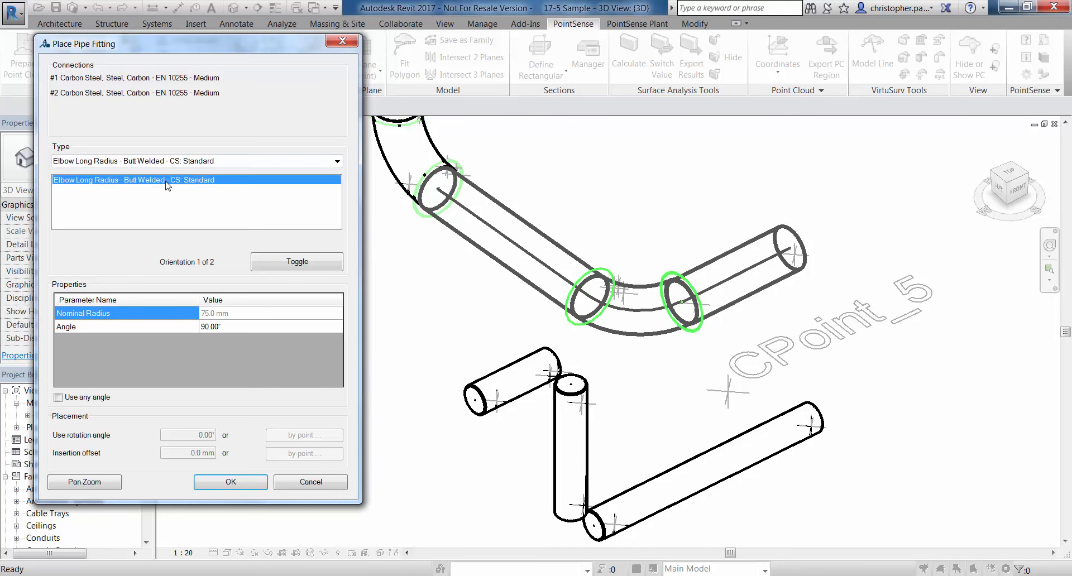
click(337, 162)
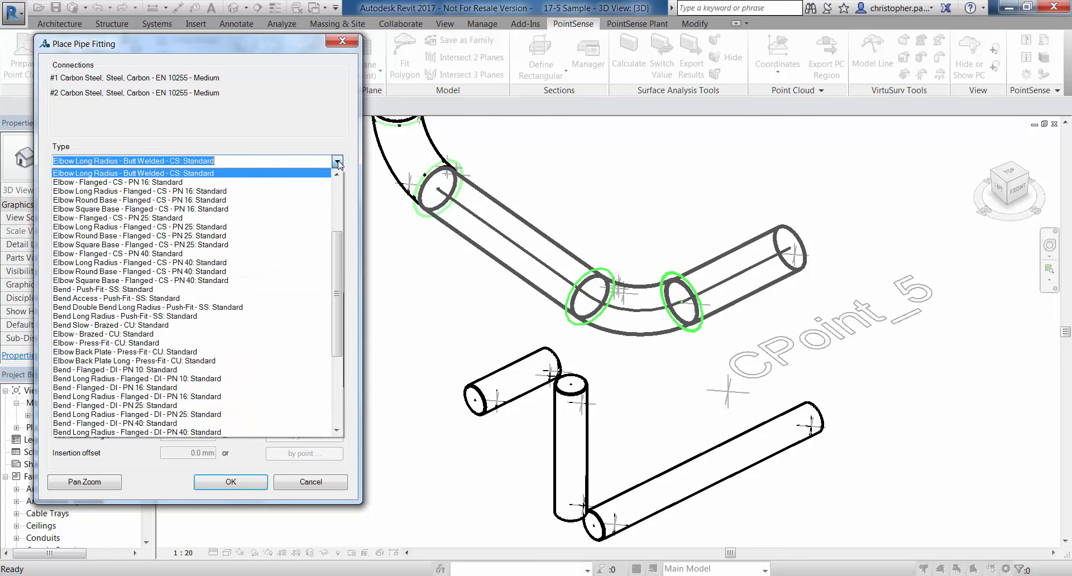
scroll(328, 253, up, 4)
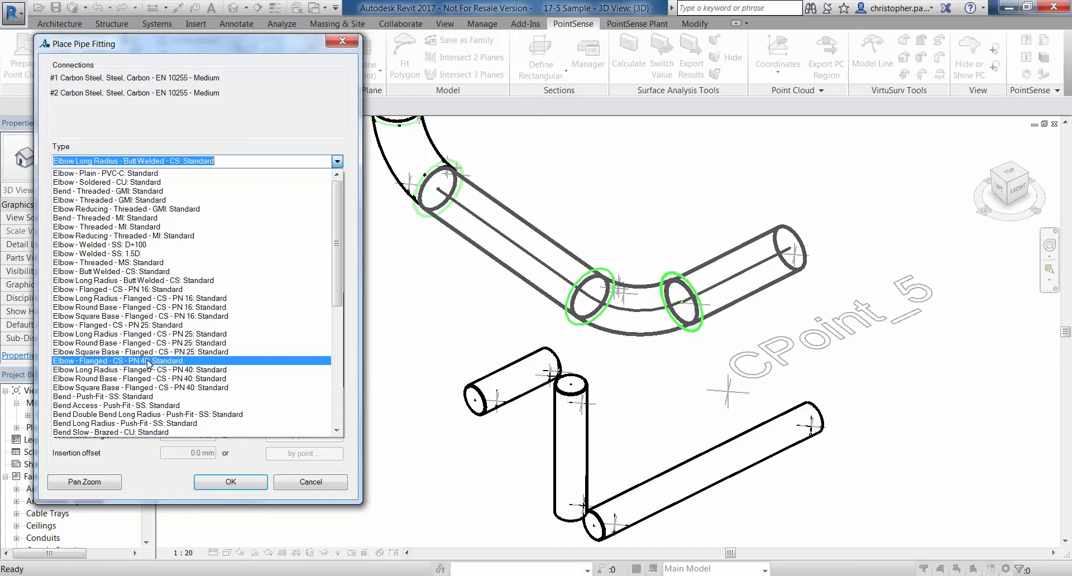
click(127, 272)
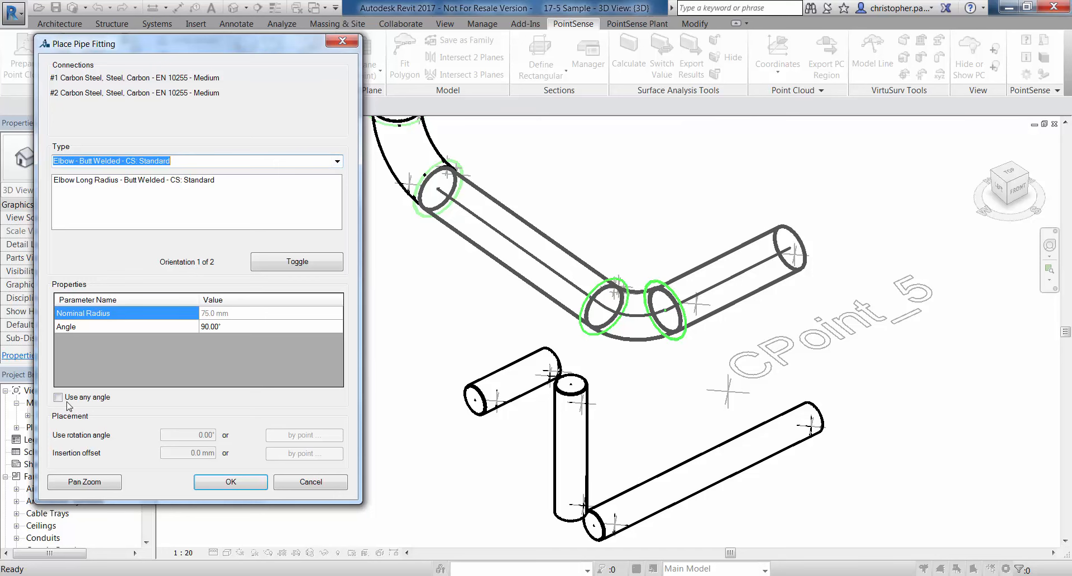
click(231, 483)
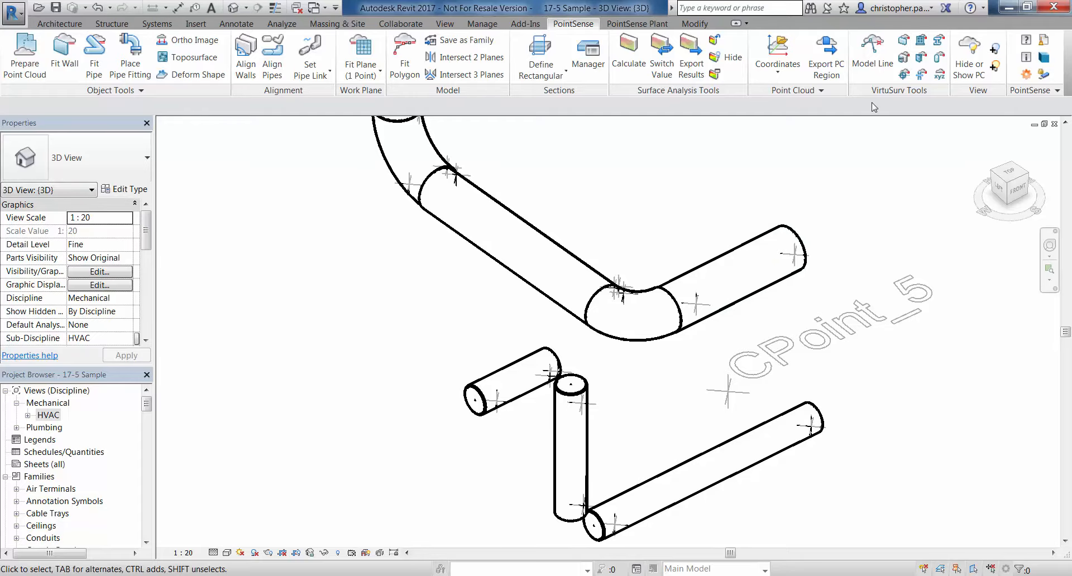
click(964, 70)
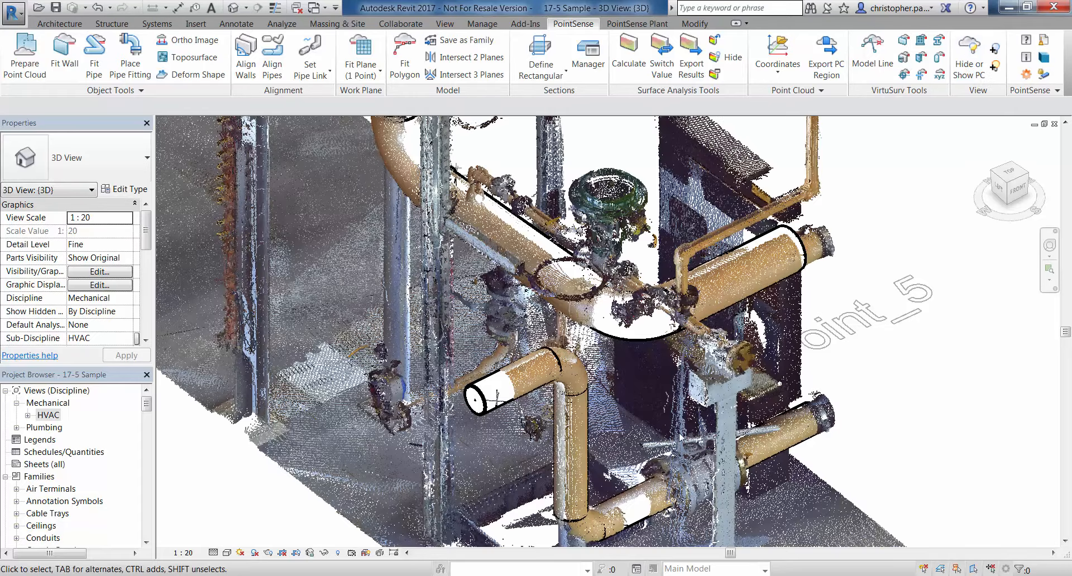
shift+middle_drag(802, 372, 869, 311)
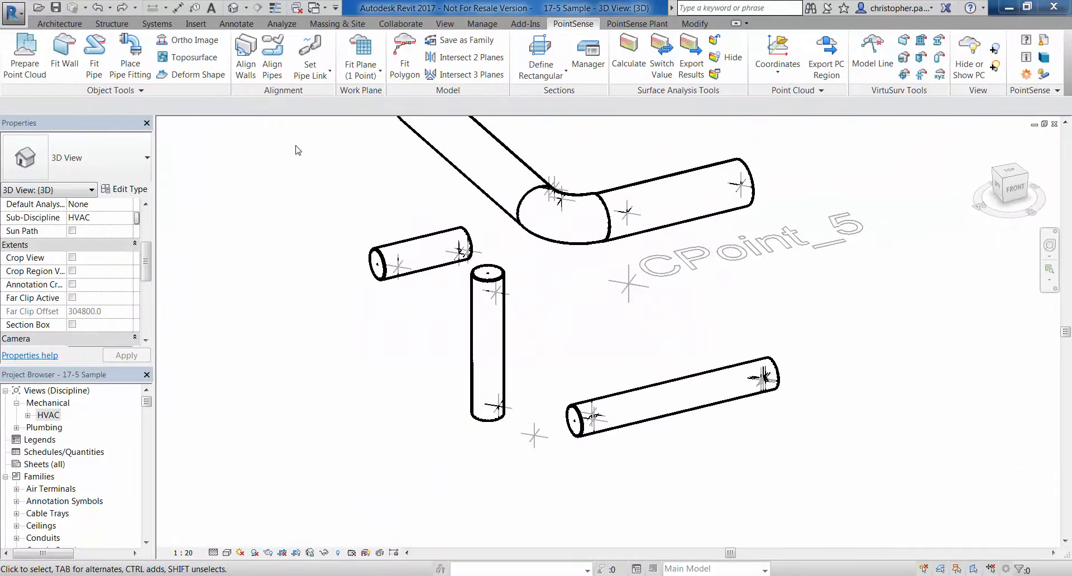
Step: Set up an Elbow - Butt Welded - CS: Standard fitting between the short horizontal pipe and the small vertical pipe's upper end
click(131, 56)
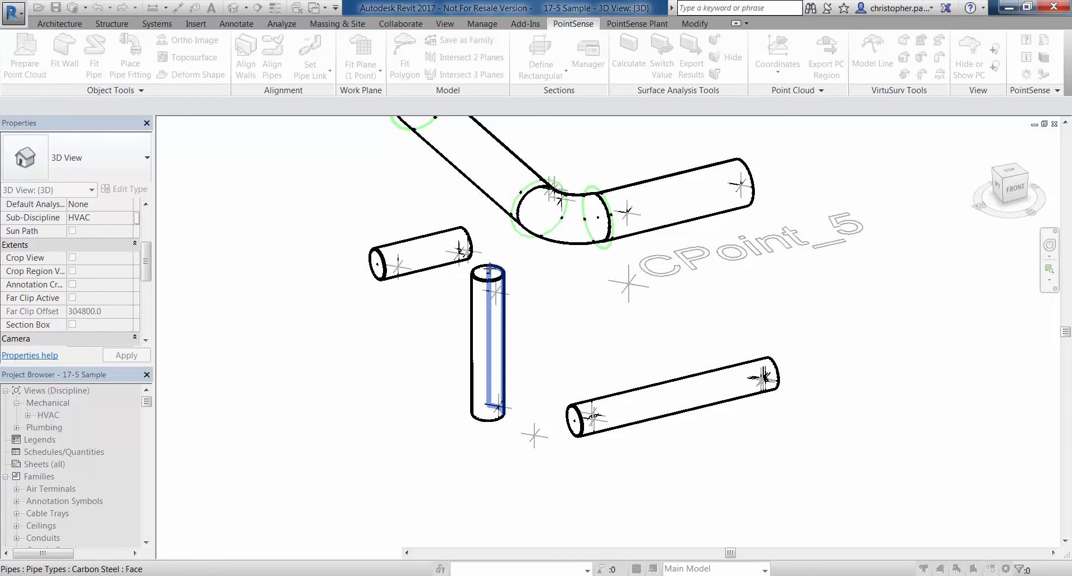
click(489, 270)
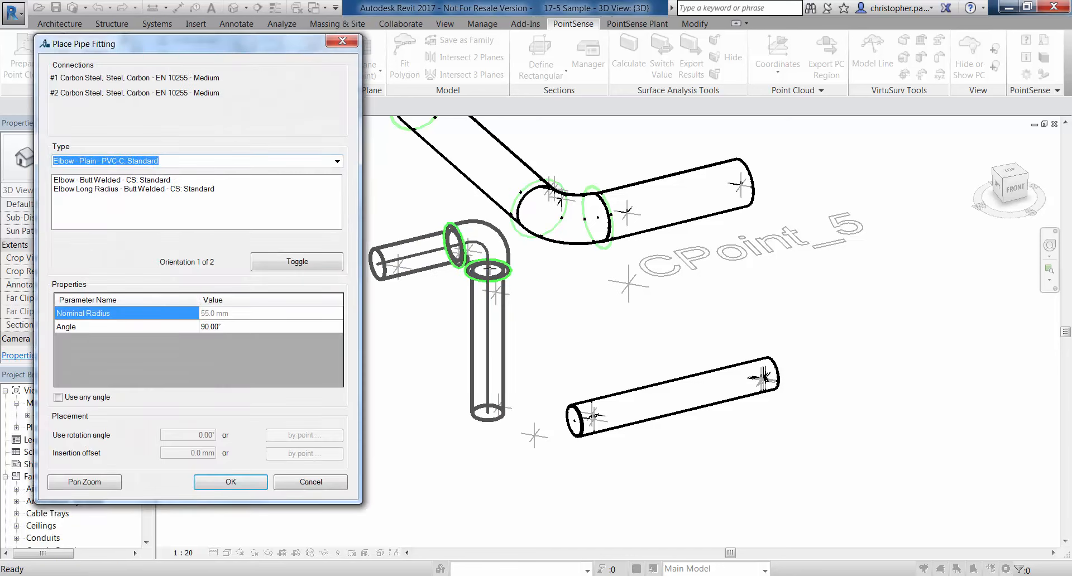
click(140, 180)
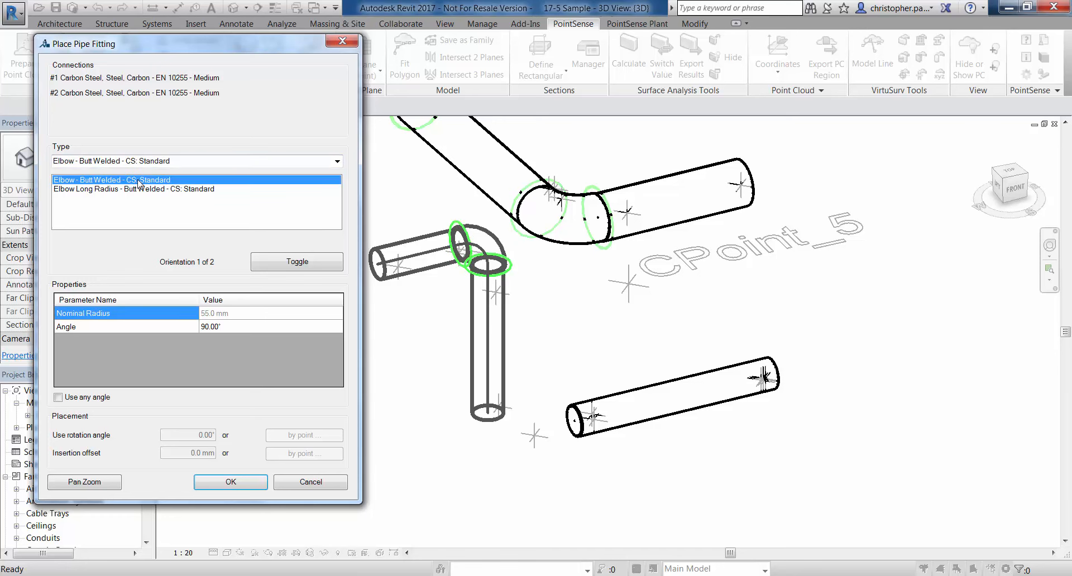
Step: Try the Tee - Welded - SS: Standard fitting type and cycle through its possible orientations
click(338, 162)
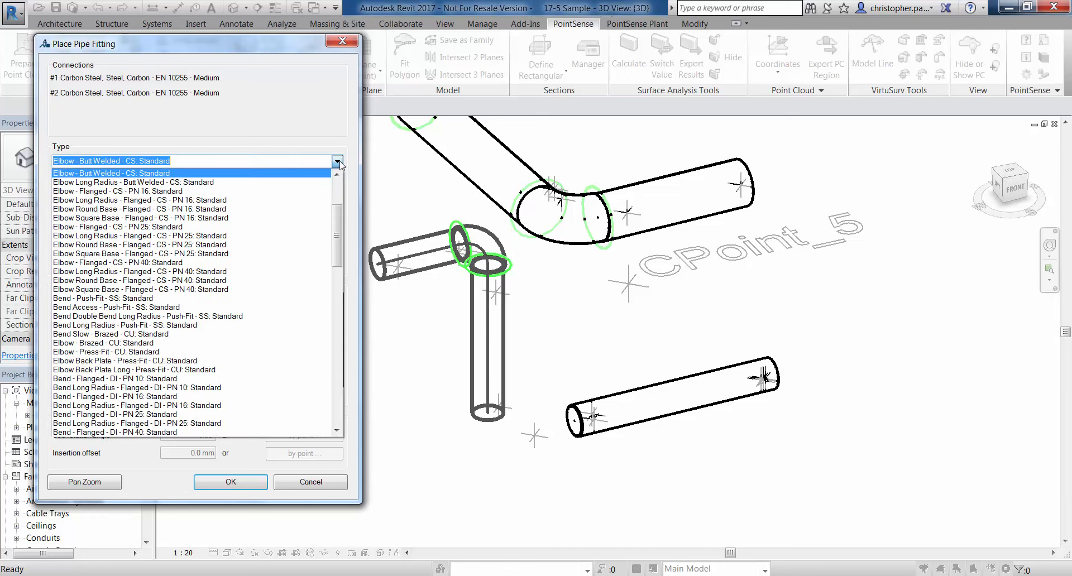
drag(337, 235, 337, 313)
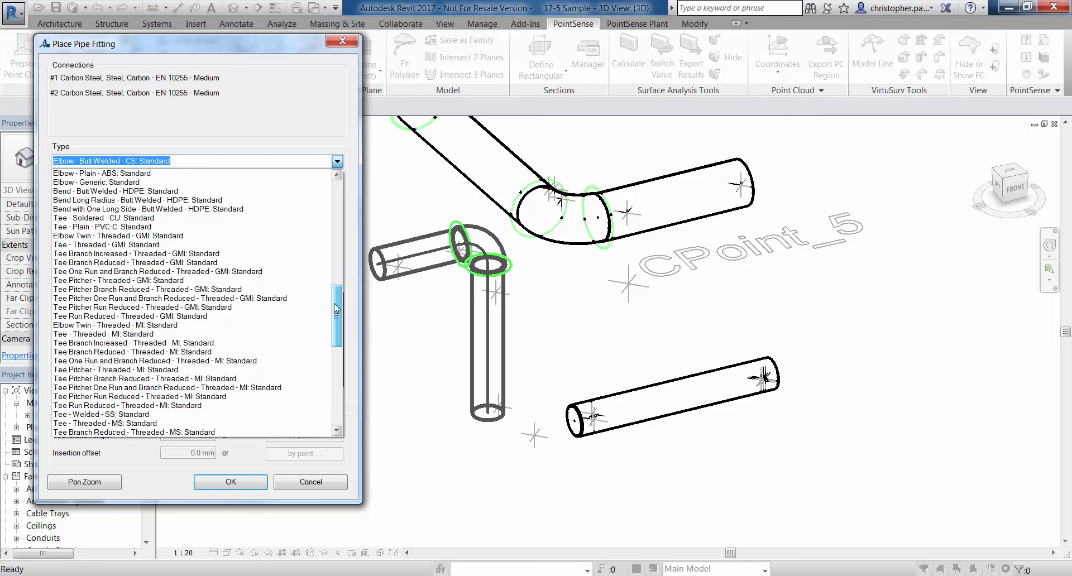
click(150, 415)
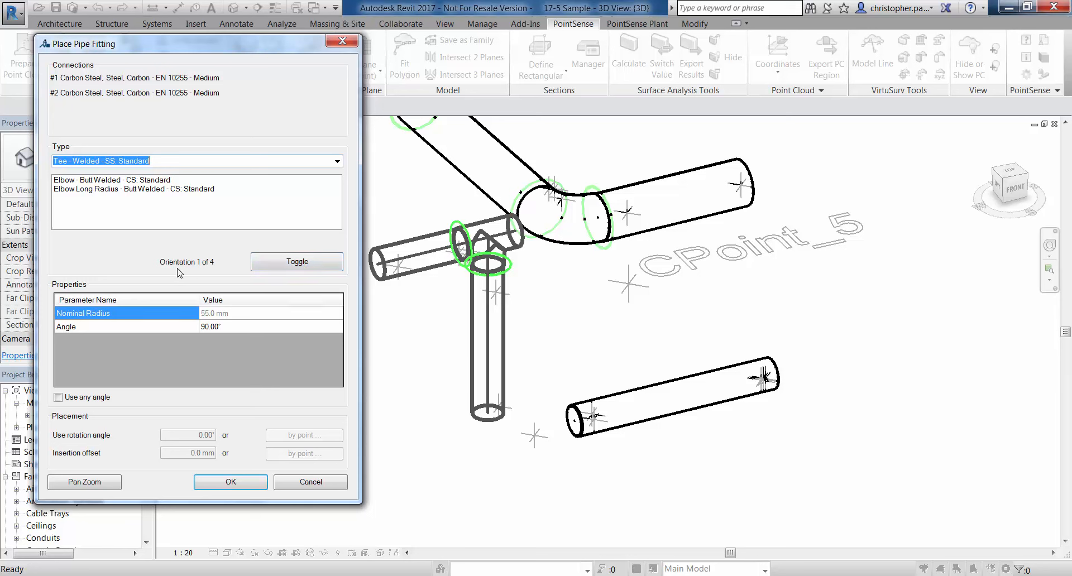
click(288, 271)
click(288, 272)
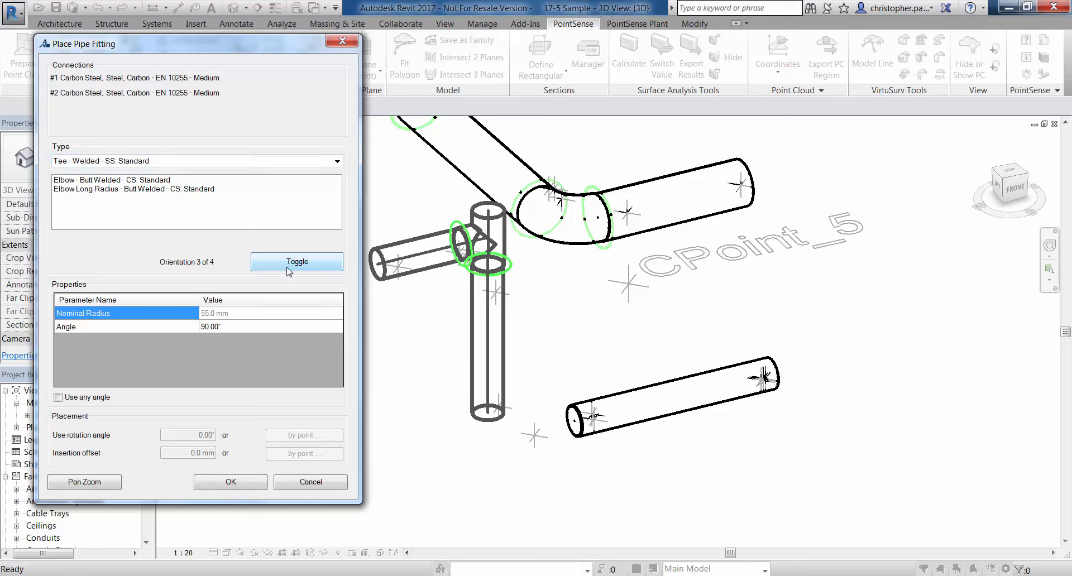
click(294, 272)
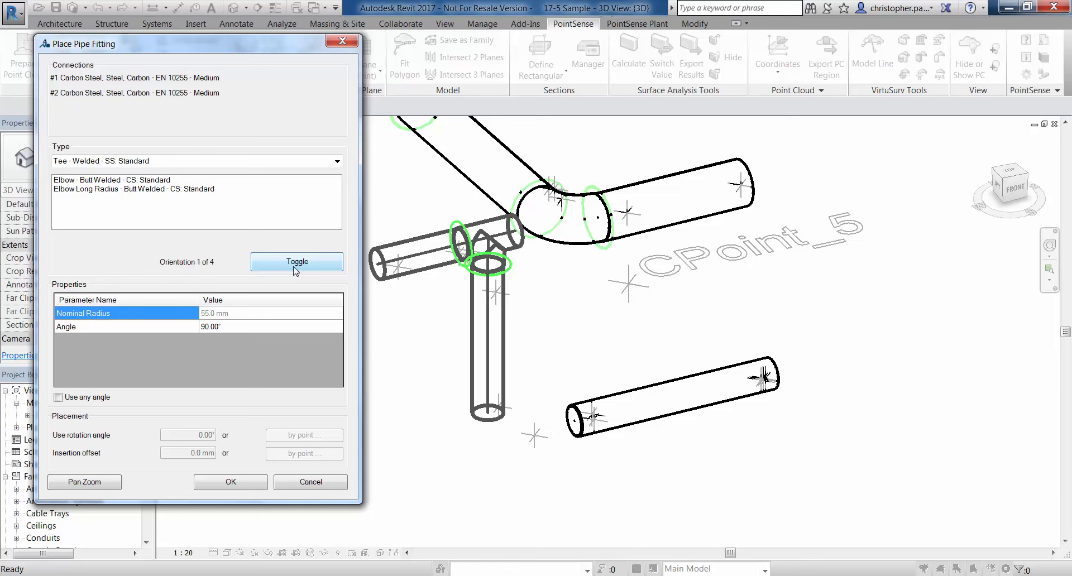
click(305, 265)
click(303, 265)
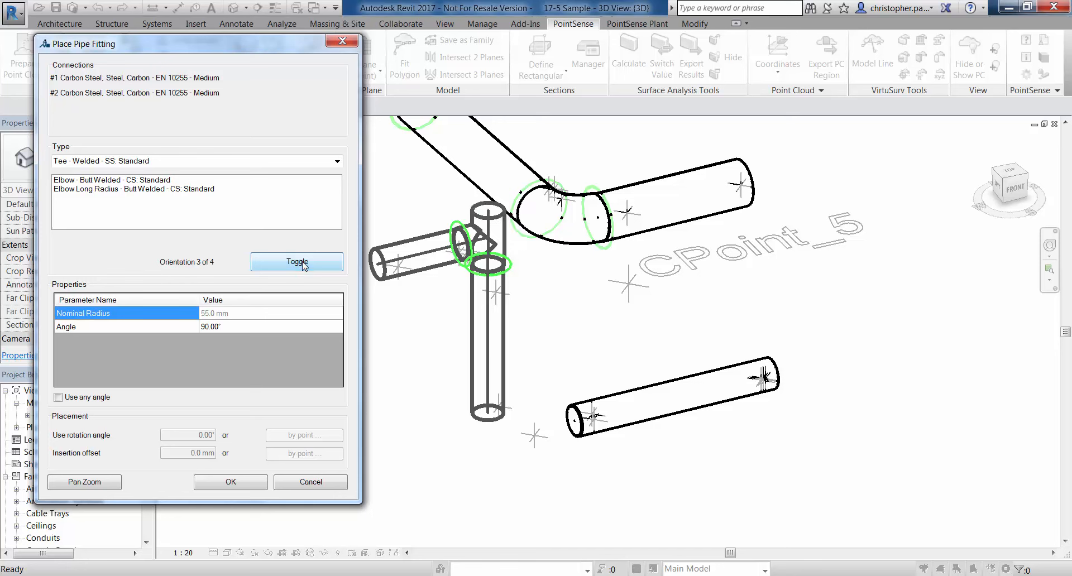
click(303, 265)
click(303, 265)
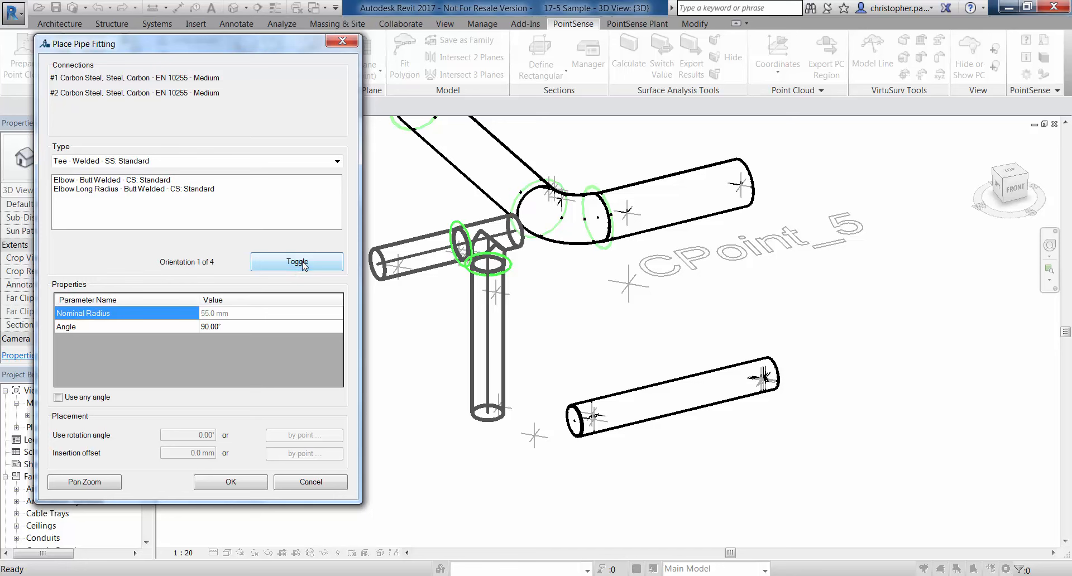
Step: Place the Elbow - Butt Welded - CS: Standard fitting between the short horizontal pipe and the small vertical pipe
click(149, 182)
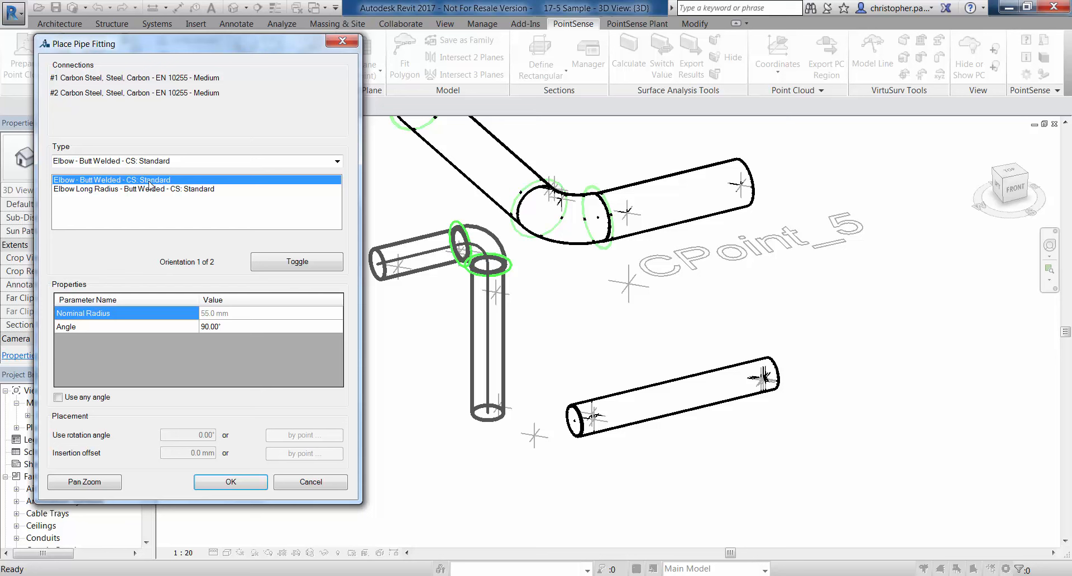
click(231, 482)
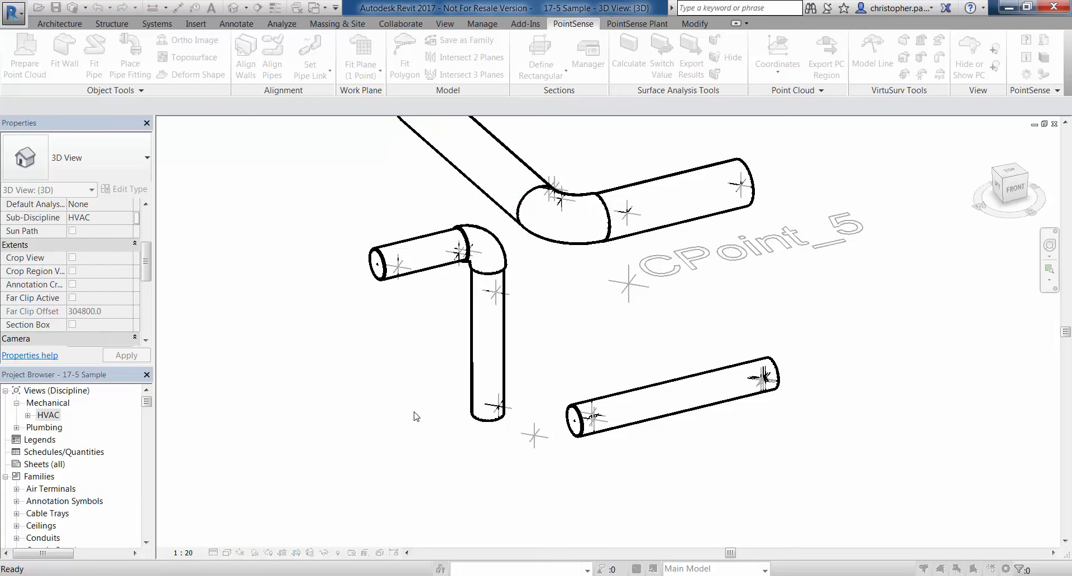
middle_drag(414, 416, 375, 416)
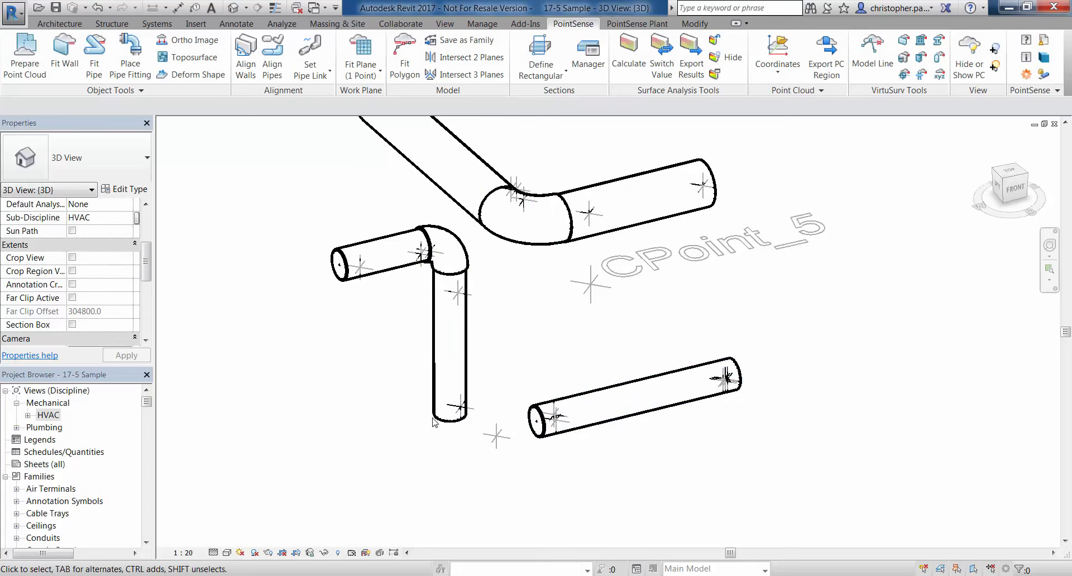
Step: Delete the small vertical pipe and the elbow connecting it to the short horizontal pipe
click(445, 382)
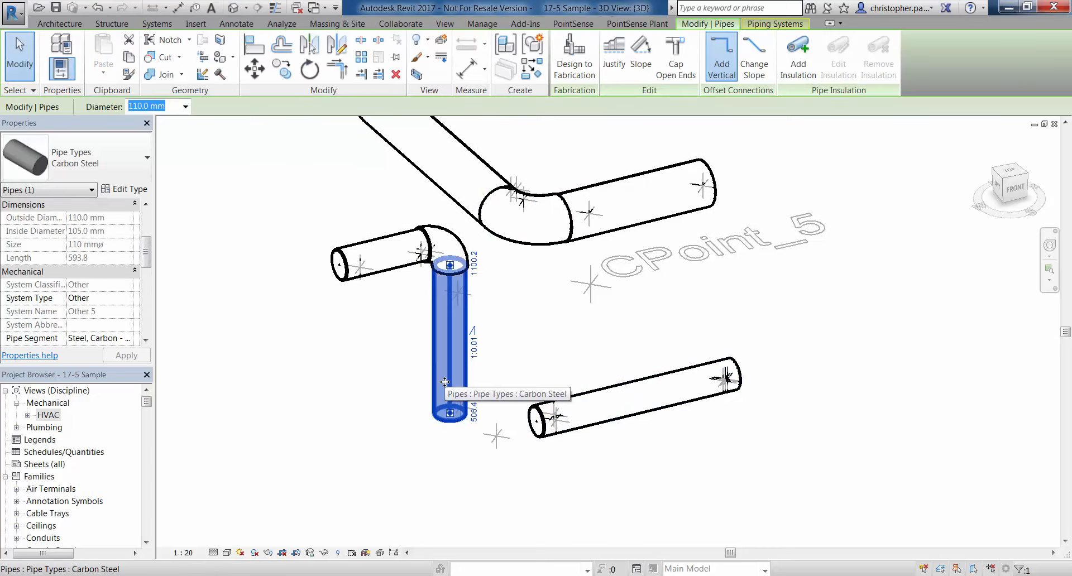
key(Delete)
click(447, 257)
key(Delete)
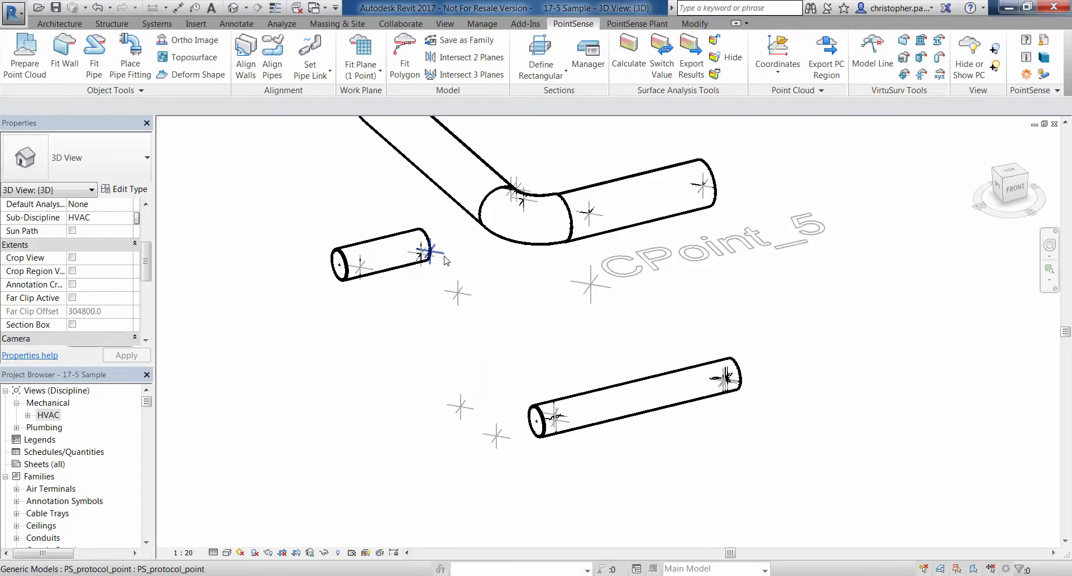
middle_drag(409, 381, 416, 385)
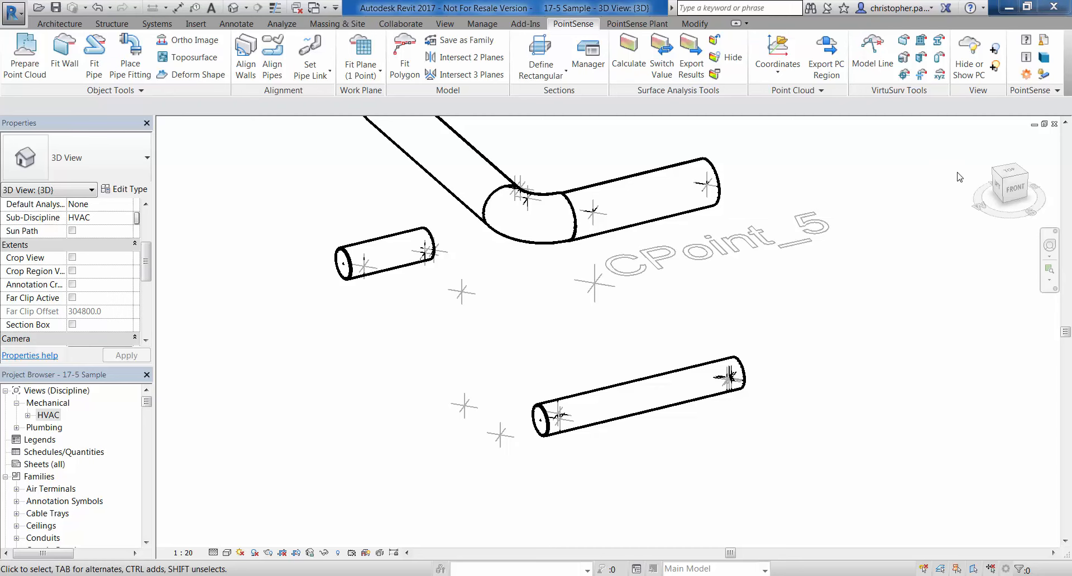
Step: Show the point cloud and set up a pipe fitting on only the lower horizontal pipe's open end facing the scanned bend
click(966, 64)
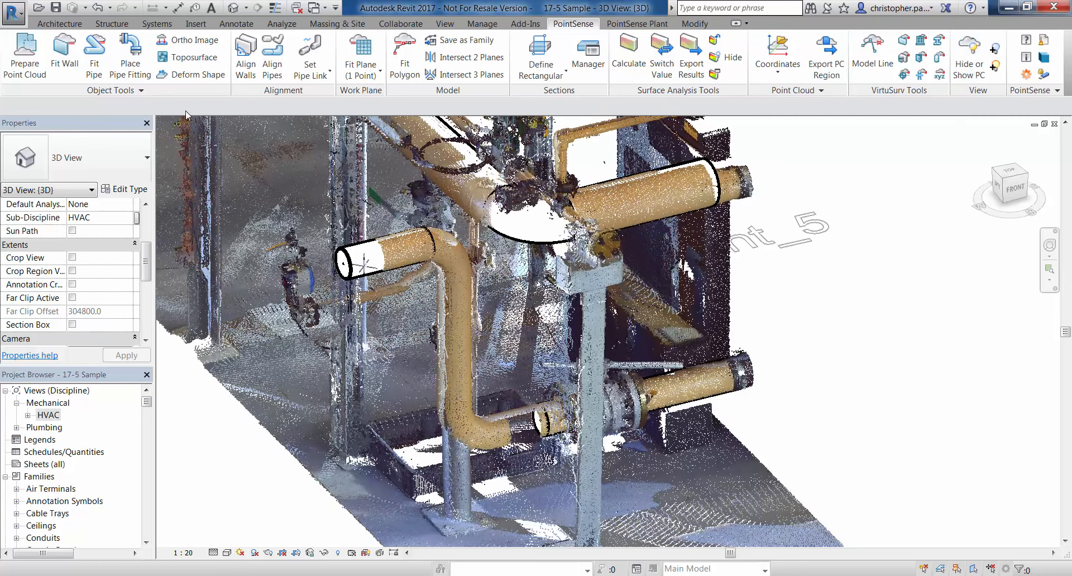
click(148, 76)
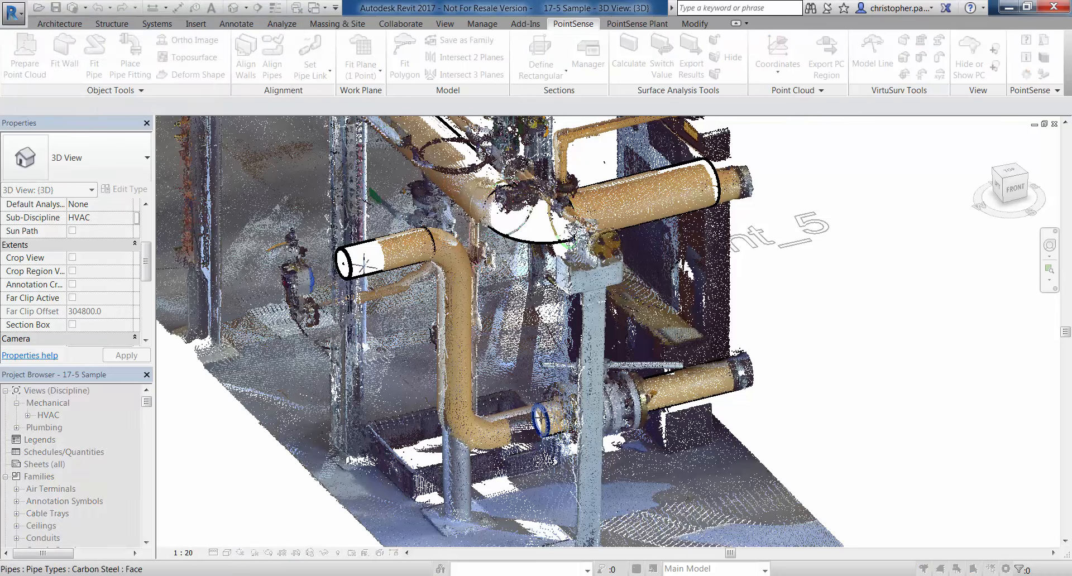
click(541, 420)
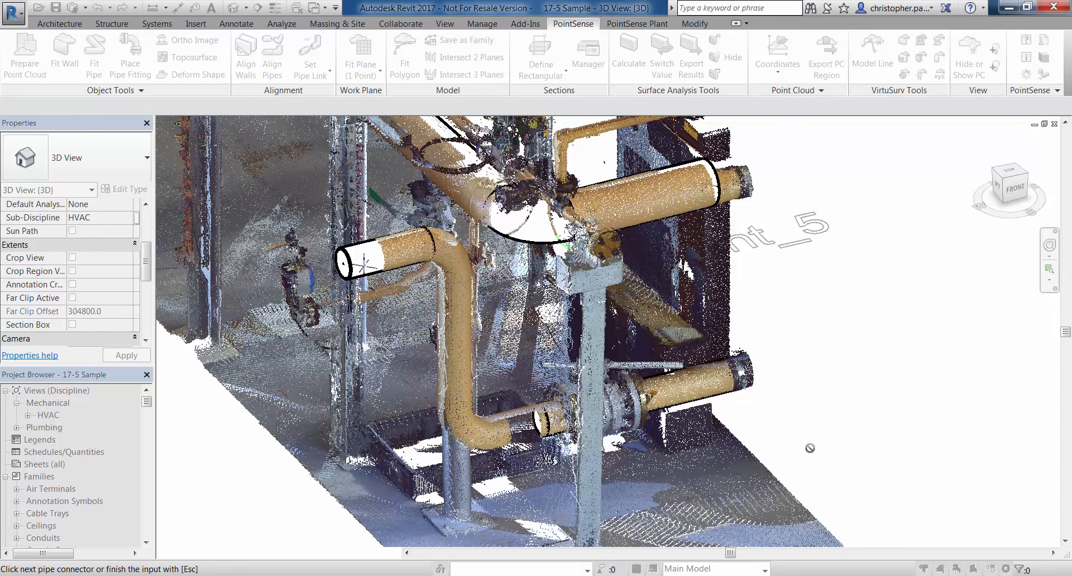
key(Escape)
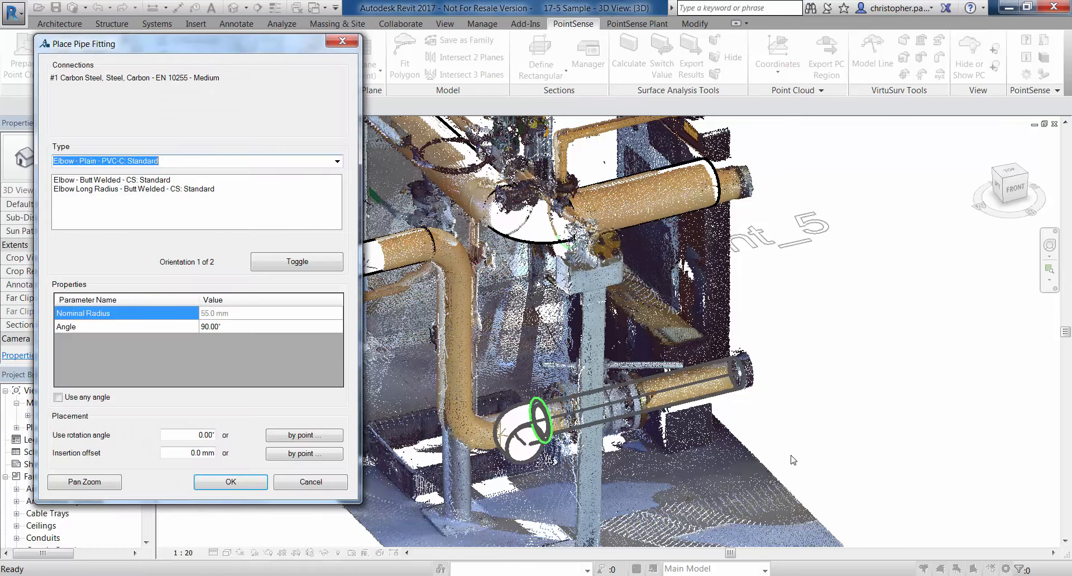
Step: Choose the Elbow - Butt Welded - CS: Standard fitting, pick its offset point in the scan, and set the insertion offset to 190 mm
click(132, 180)
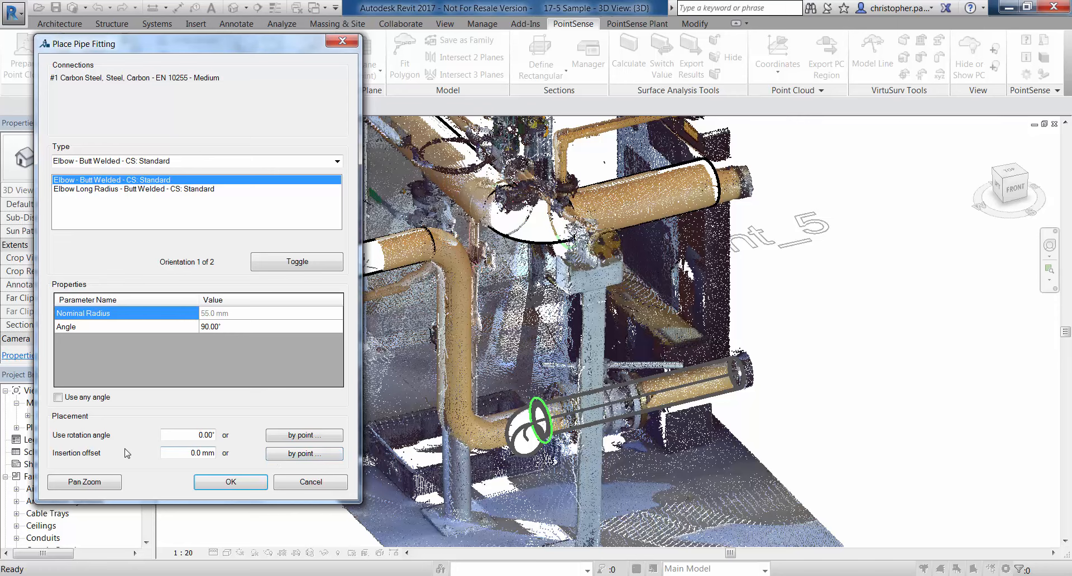
click(286, 454)
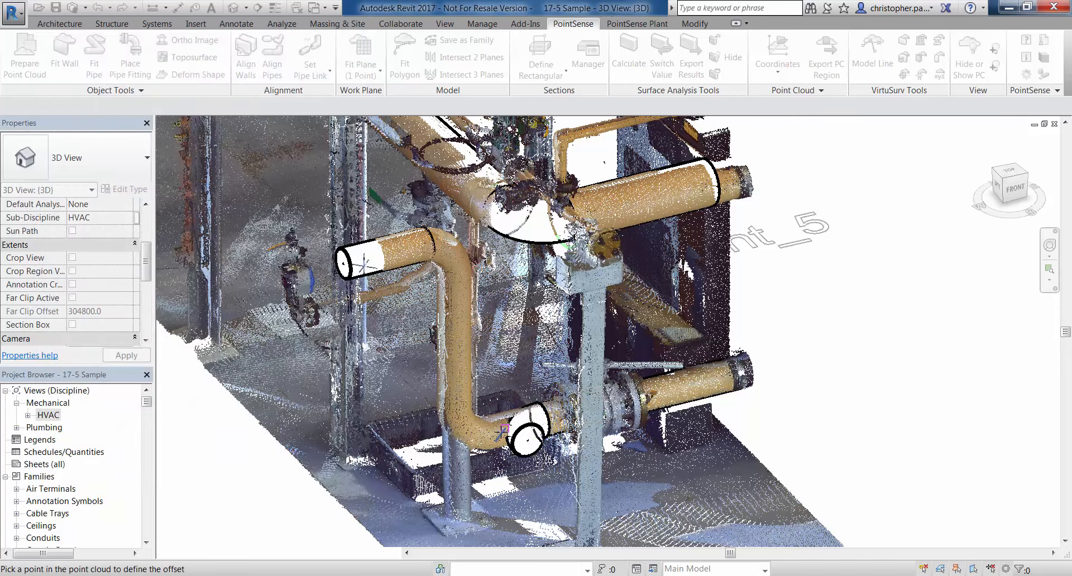
scroll(504, 429, up, 5)
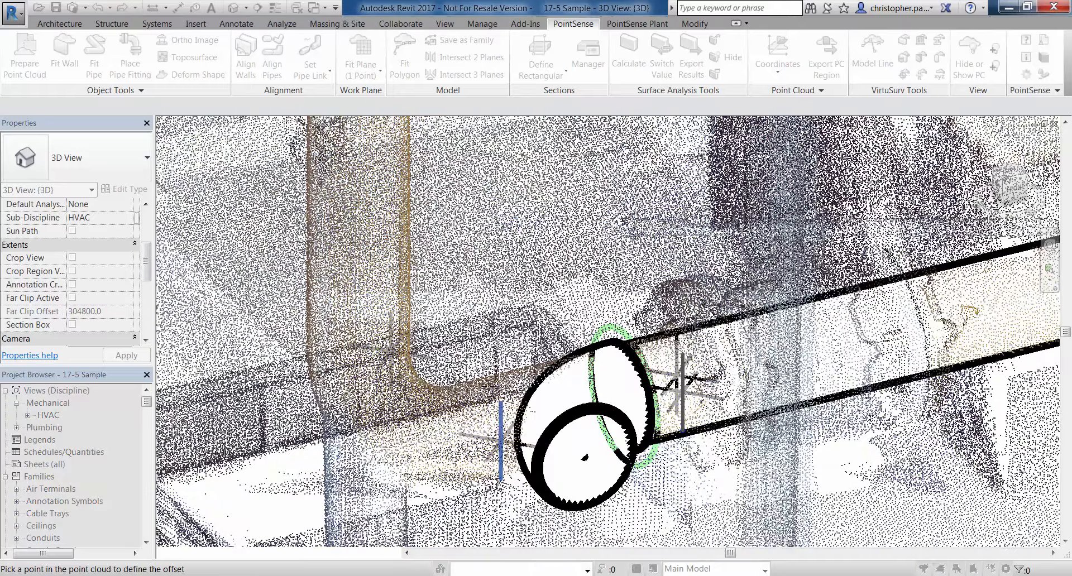
click(628, 351)
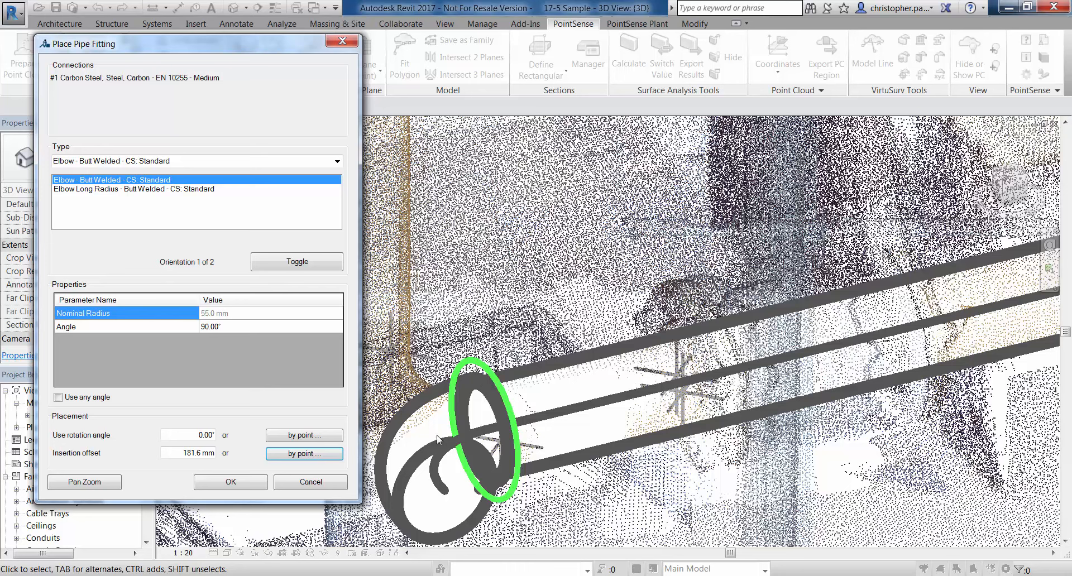
drag(182, 454, 190, 454)
text(190)
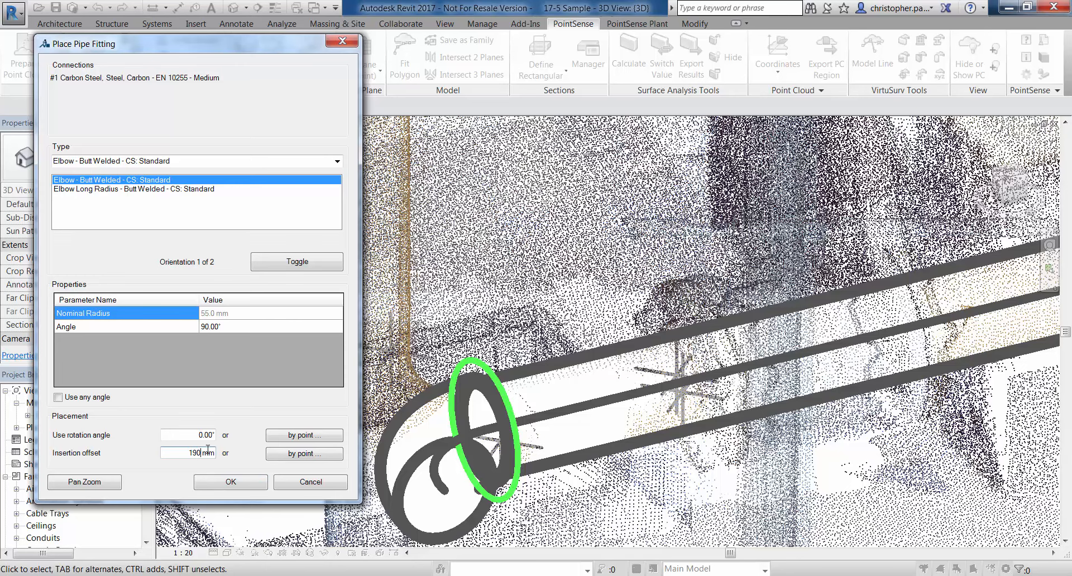
click(197, 440)
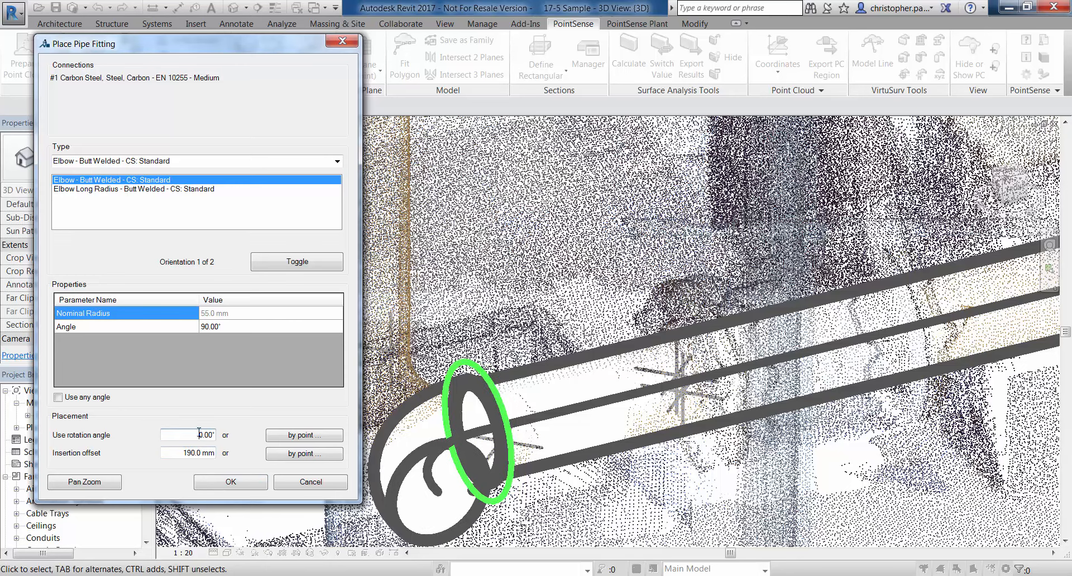
Step: Orient the elbow toward the scanned vertical pipe by a cloud point, set its rotation angle to 90°, and place it
click(284, 436)
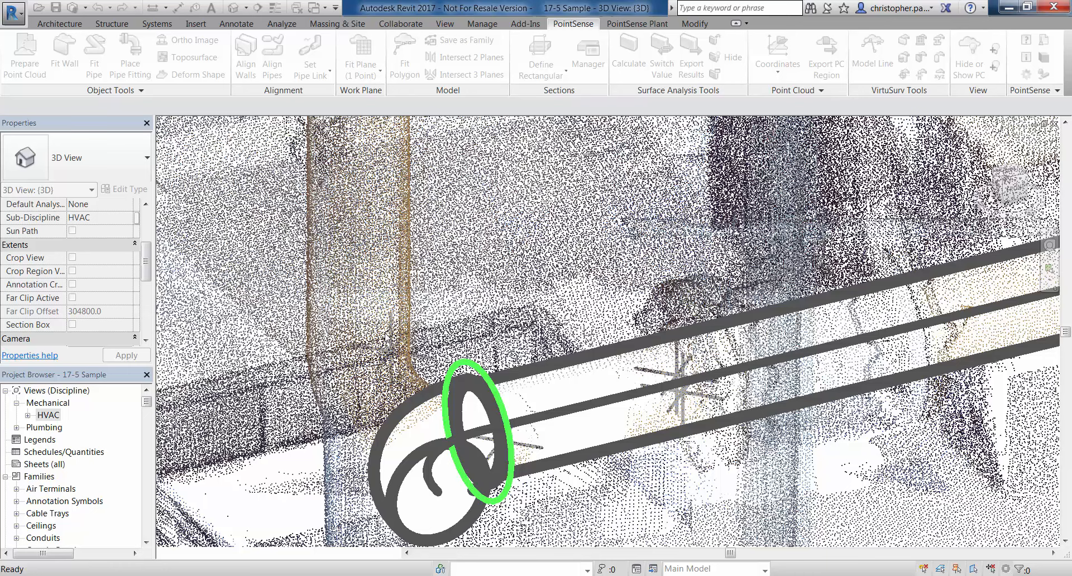
click(372, 282)
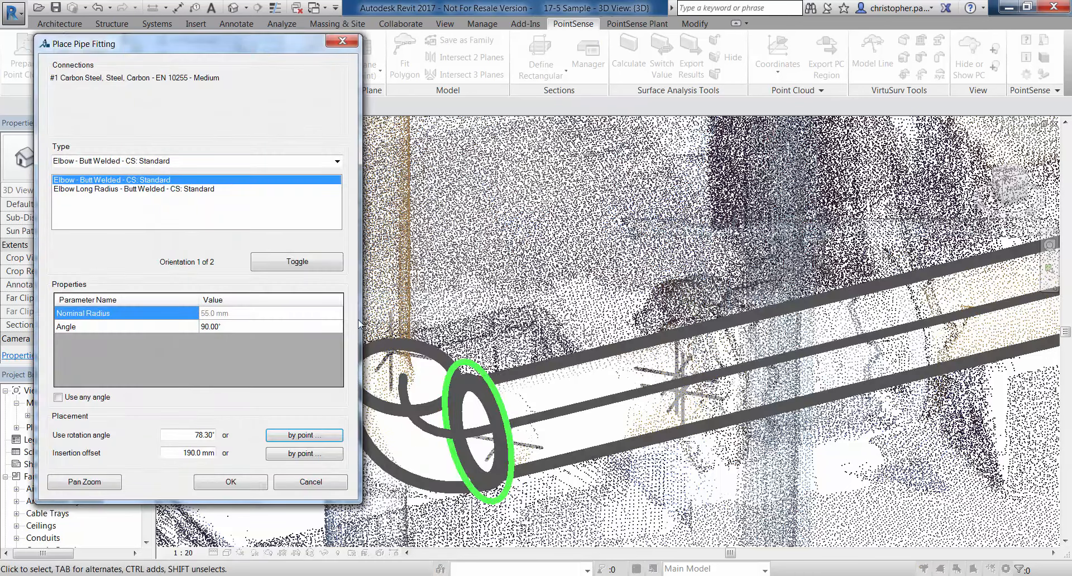
drag(194, 435, 208, 435)
text(90)
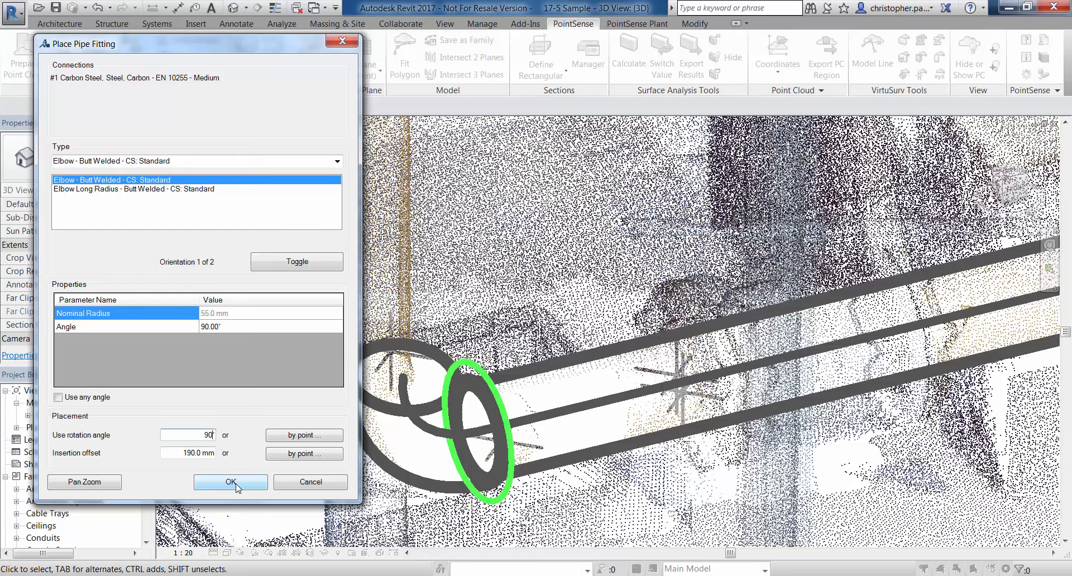
click(230, 482)
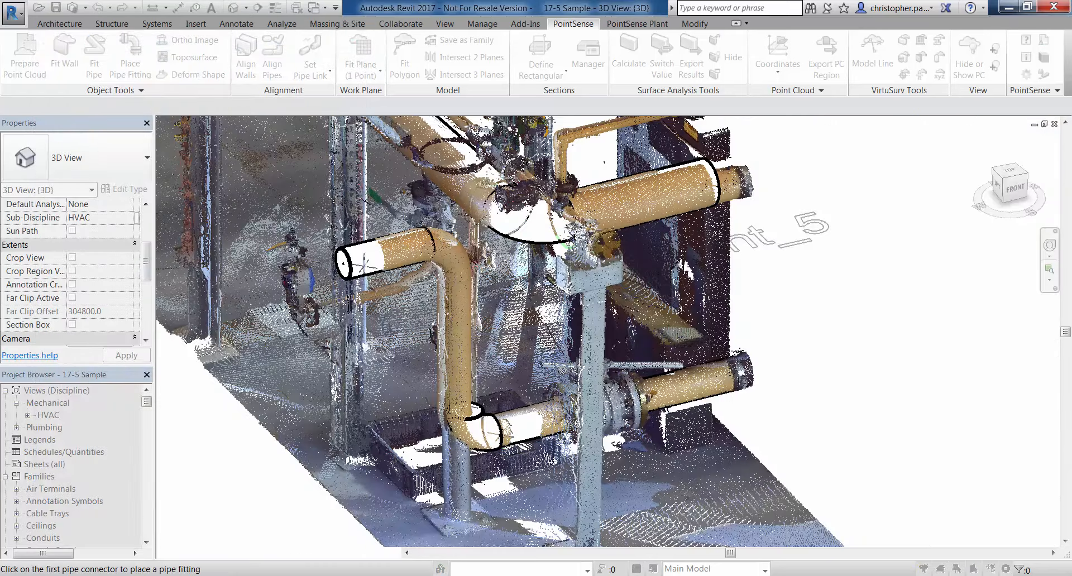
key(Escape)
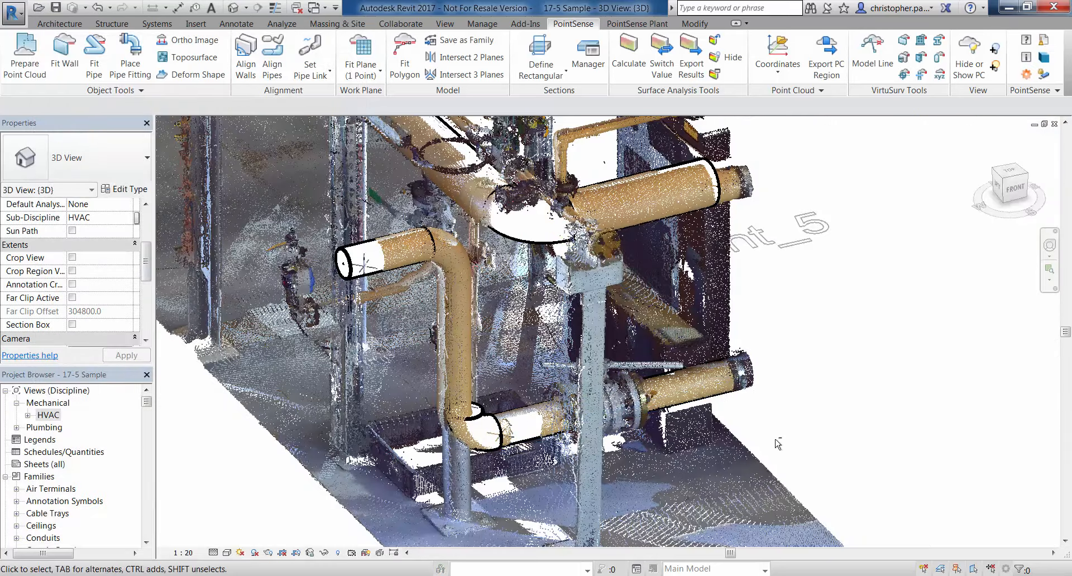
Step: Inspect the new elbow against the scanned bend and review the whole pipe run from the other side
shift+middle_drag(776, 444, 778, 405)
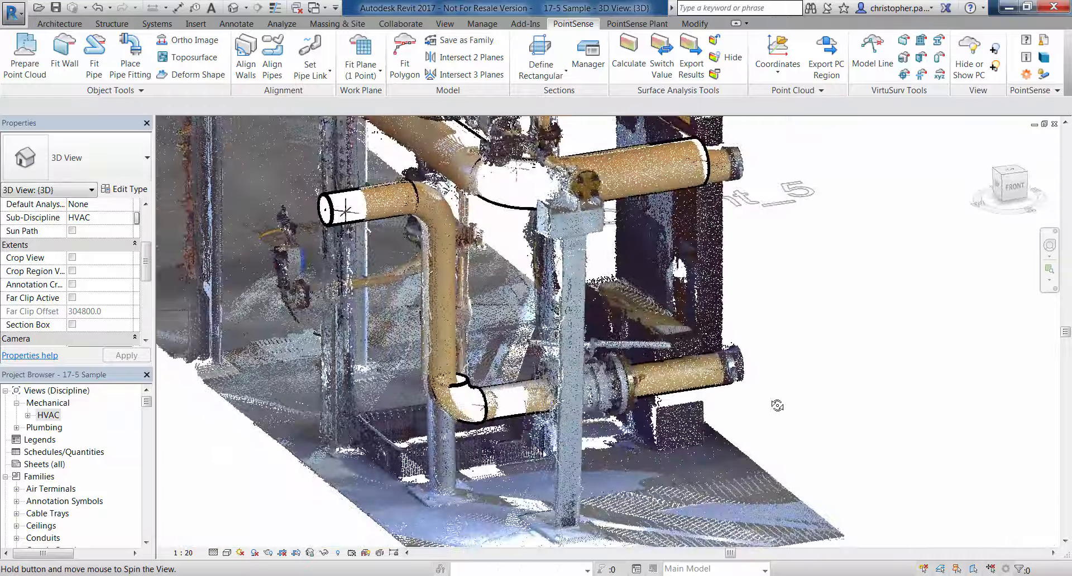
click(466, 415)
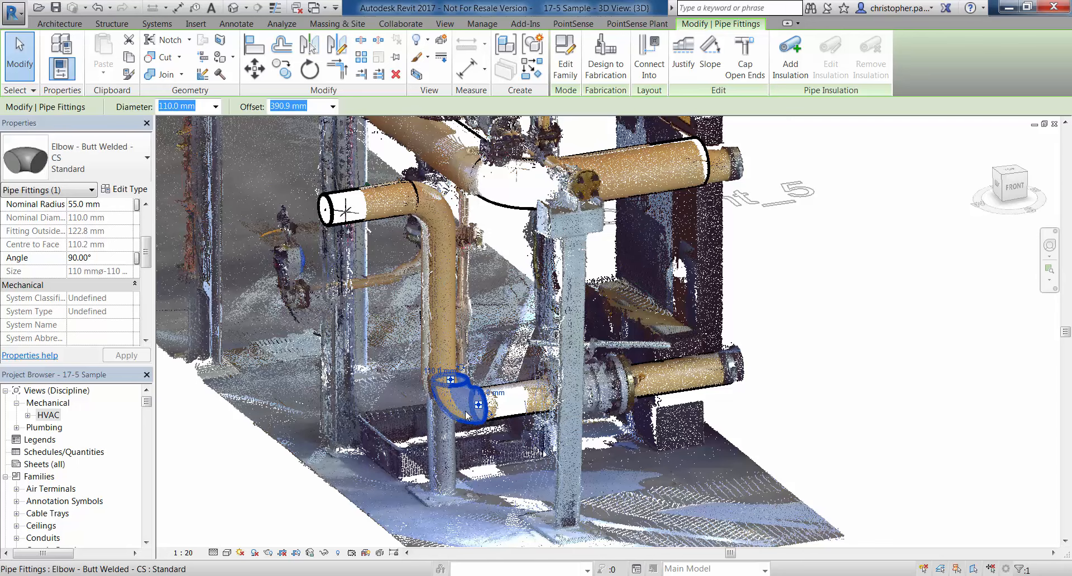
click(848, 335)
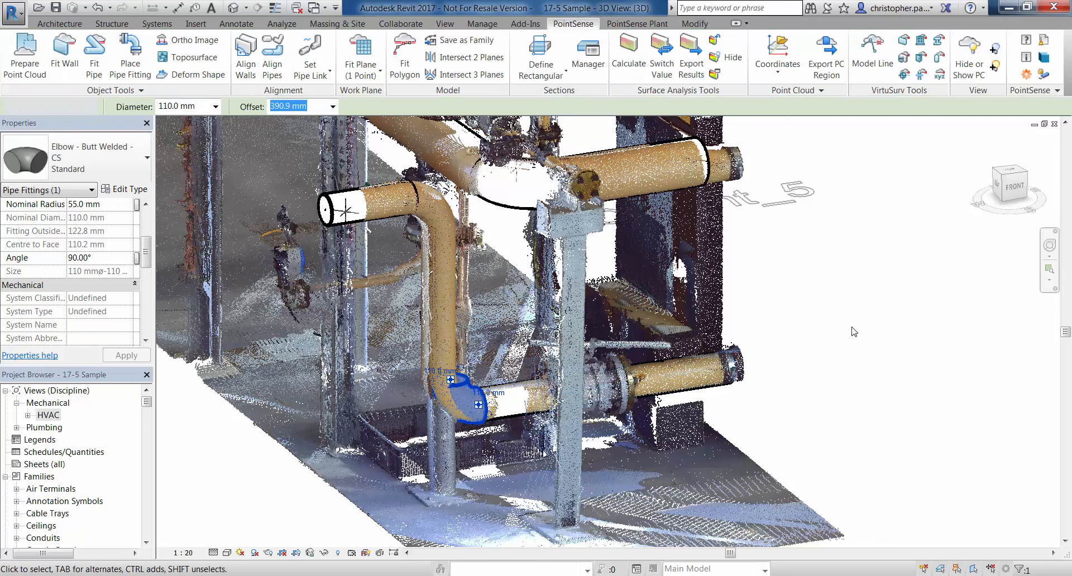
middle_drag(817, 341, 821, 360)
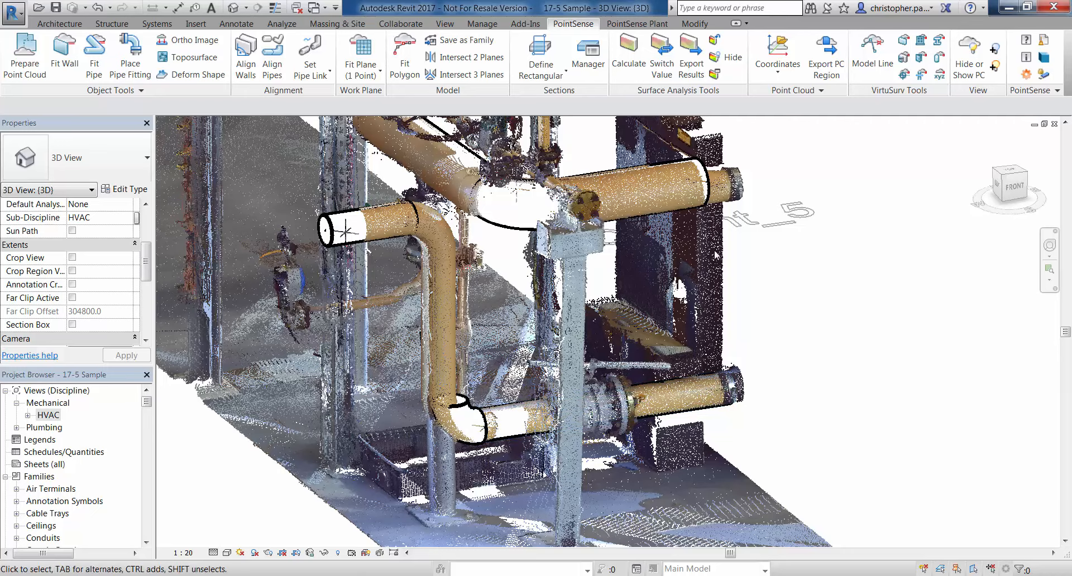
shift+middle_drag(802, 333, 703, 363)
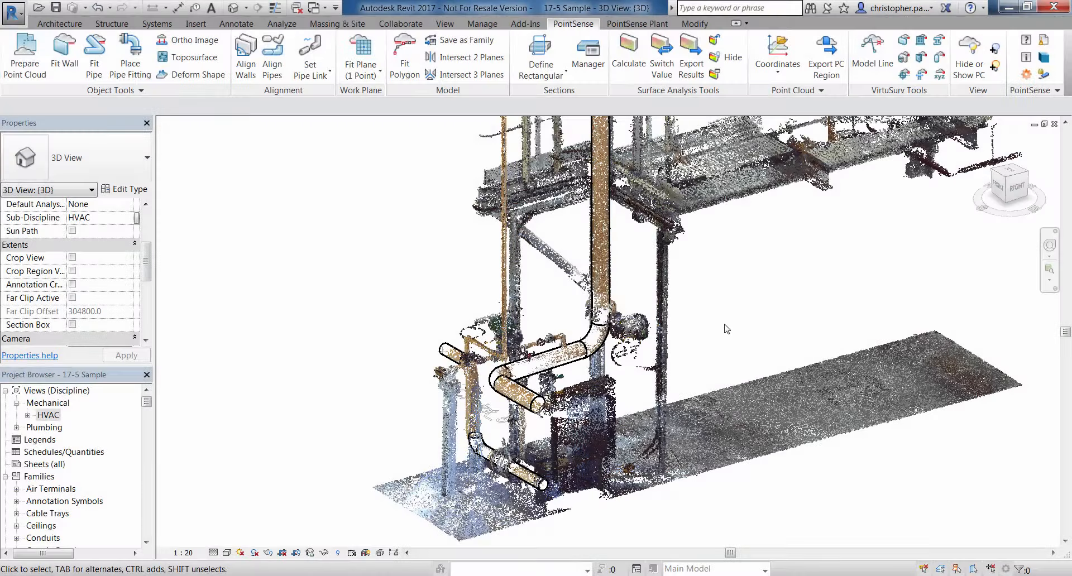
middle_drag(737, 326, 755, 359)
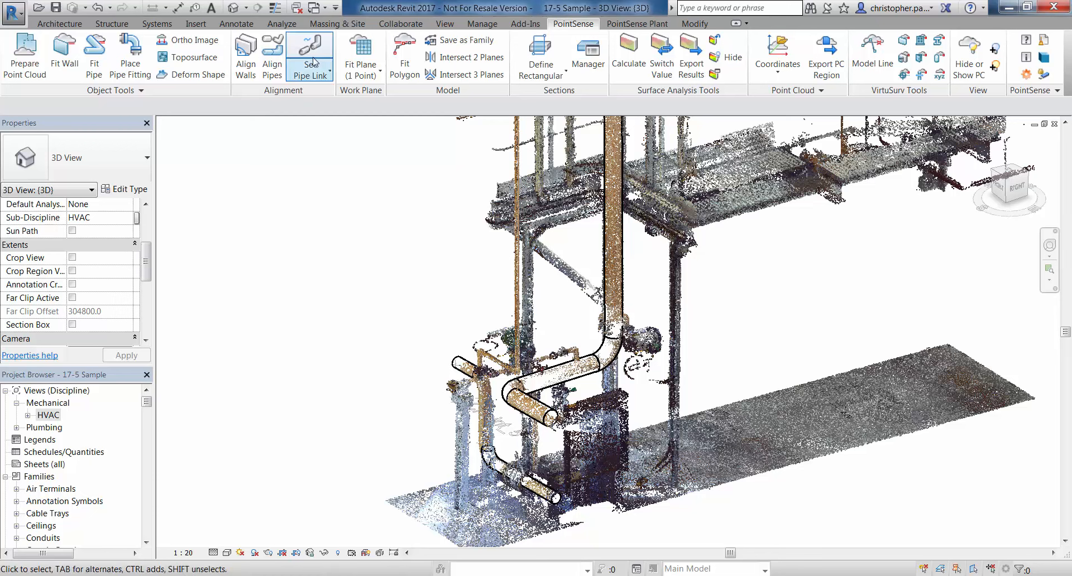
click(329, 71)
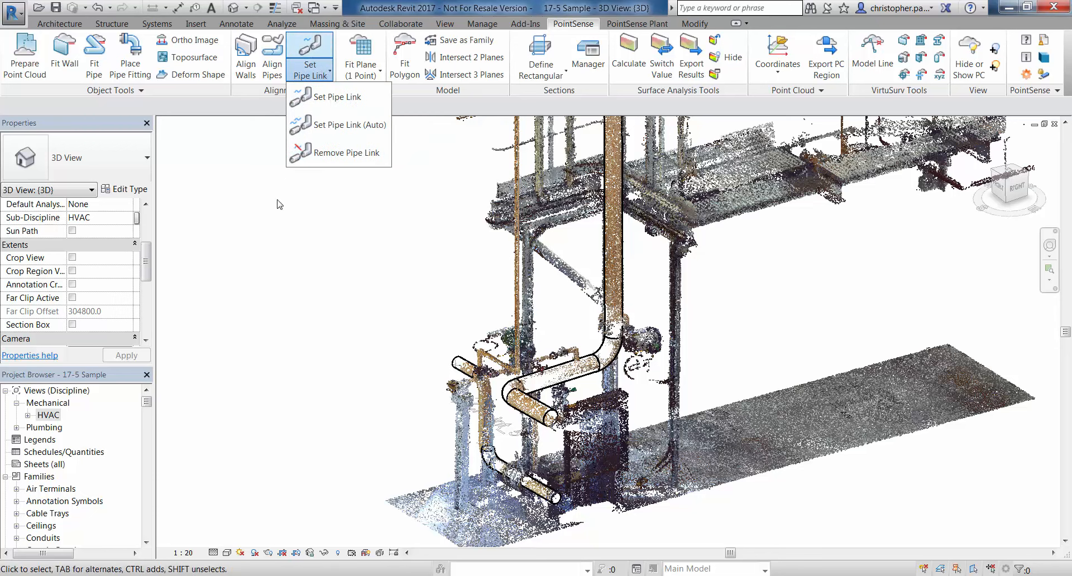
click(278, 227)
middle_drag(769, 296, 764, 332)
scroll(766, 293, down, 1)
Step: Hide the point cloud and align the upper run of three connected pipes and two elbows with Align Pipes
click(971, 59)
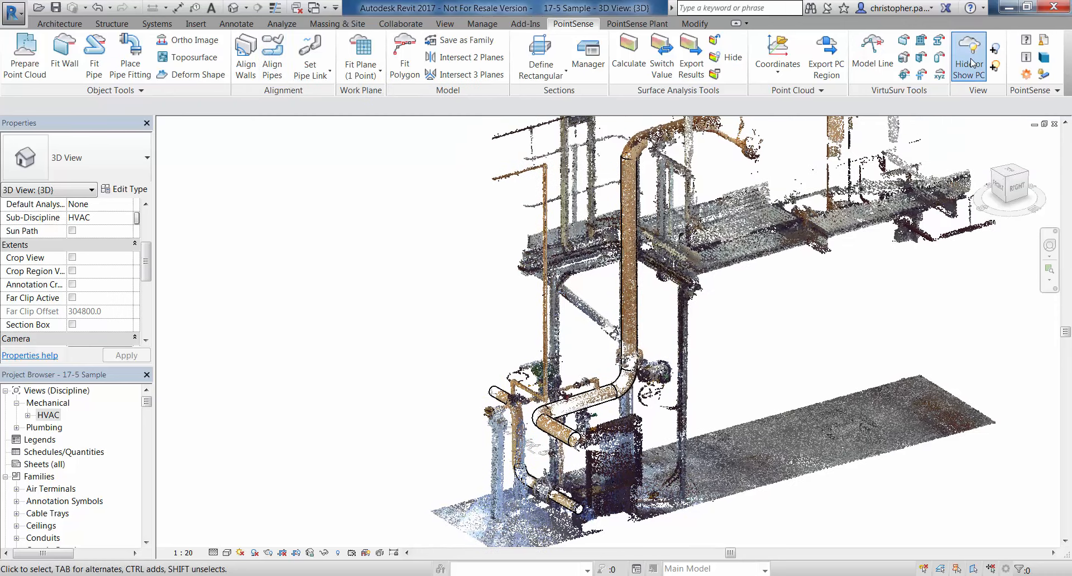
middle_drag(685, 391, 736, 375)
scroll(718, 369, up, 2)
click(636, 246)
click(621, 250)
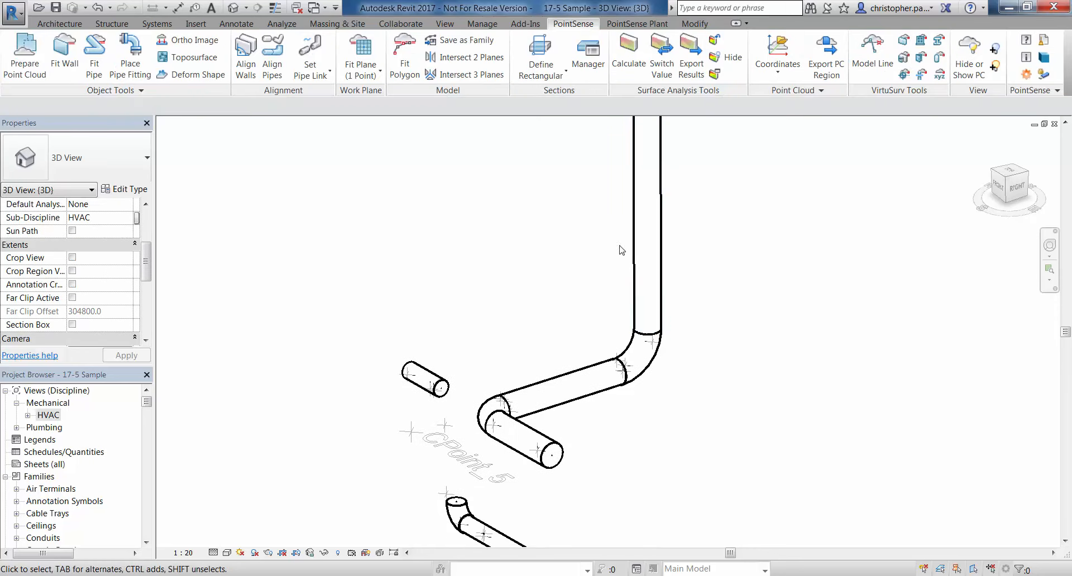
click(273, 71)
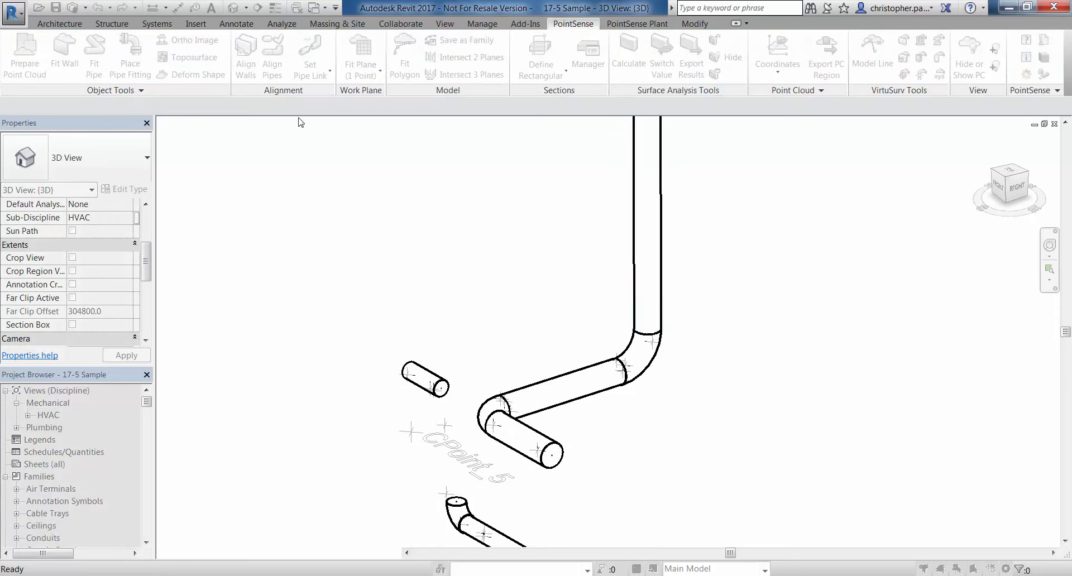
click(641, 184)
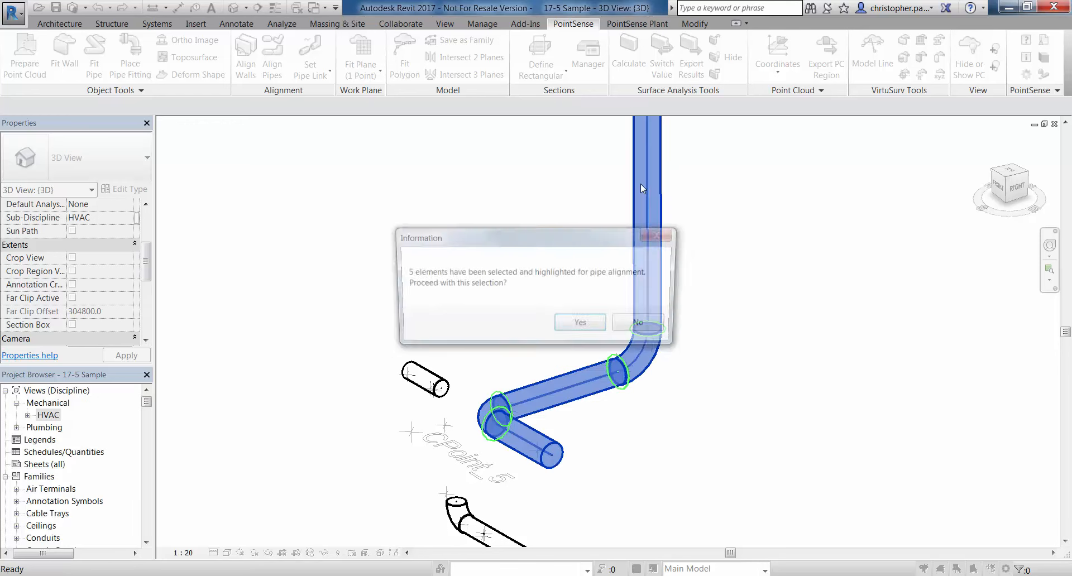
drag(593, 239, 421, 184)
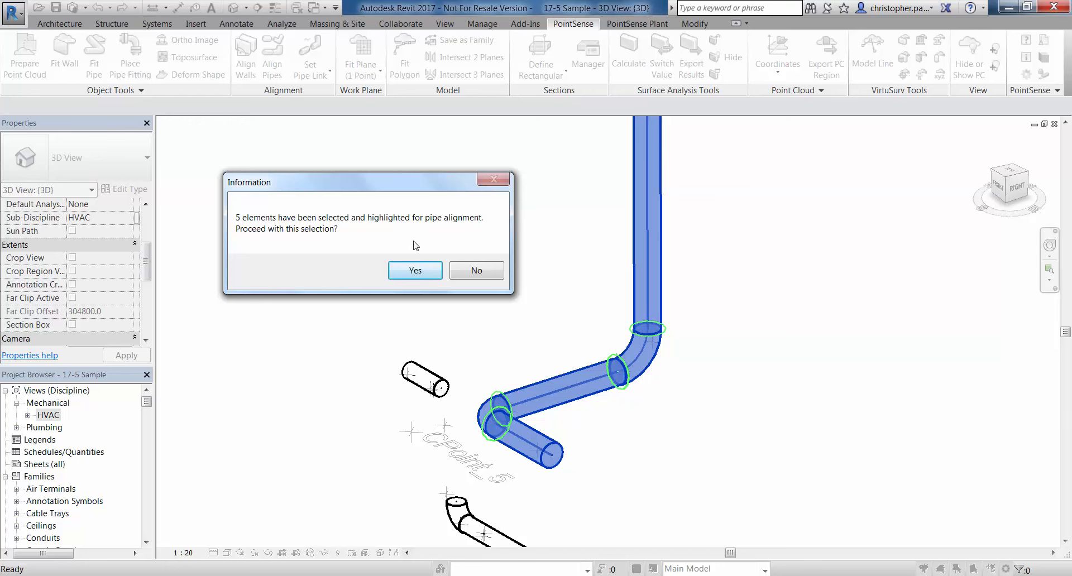
click(416, 271)
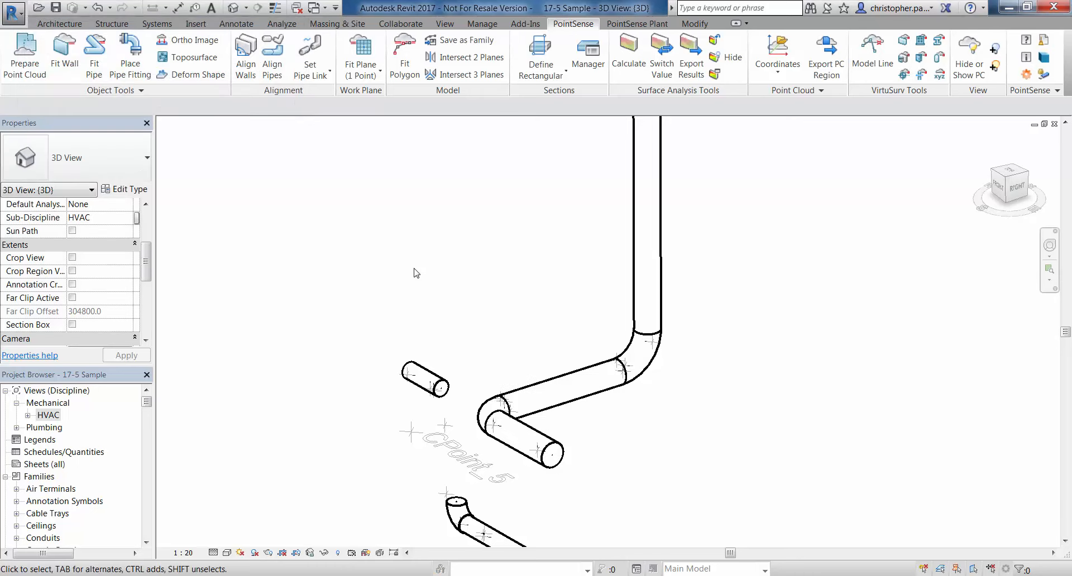
Step: Show the point cloud to compare the aligned upper pipe run with the scan, and hide it again
click(966, 62)
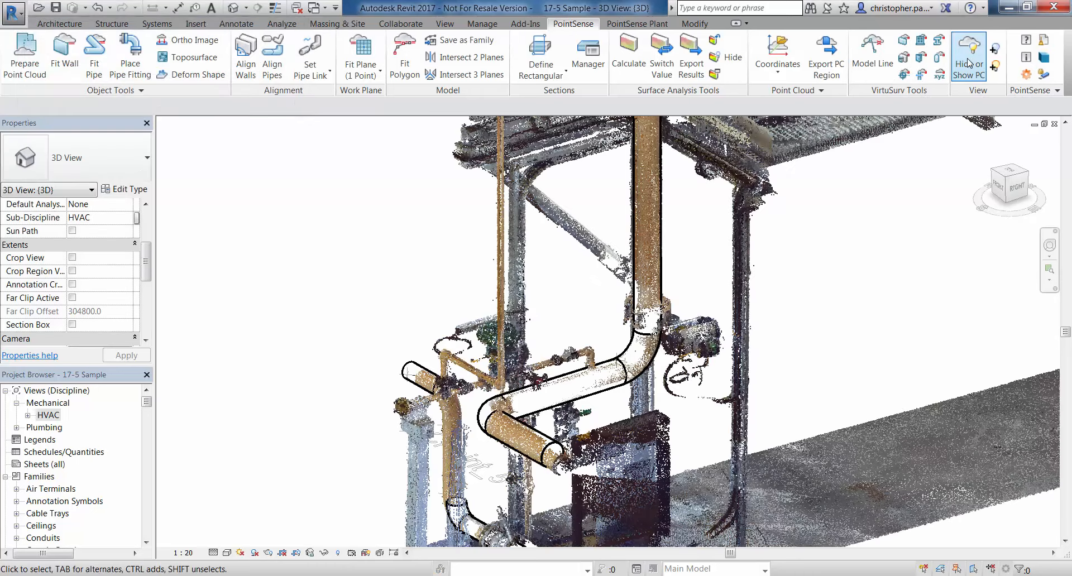
shift+middle_drag(735, 381, 813, 300)
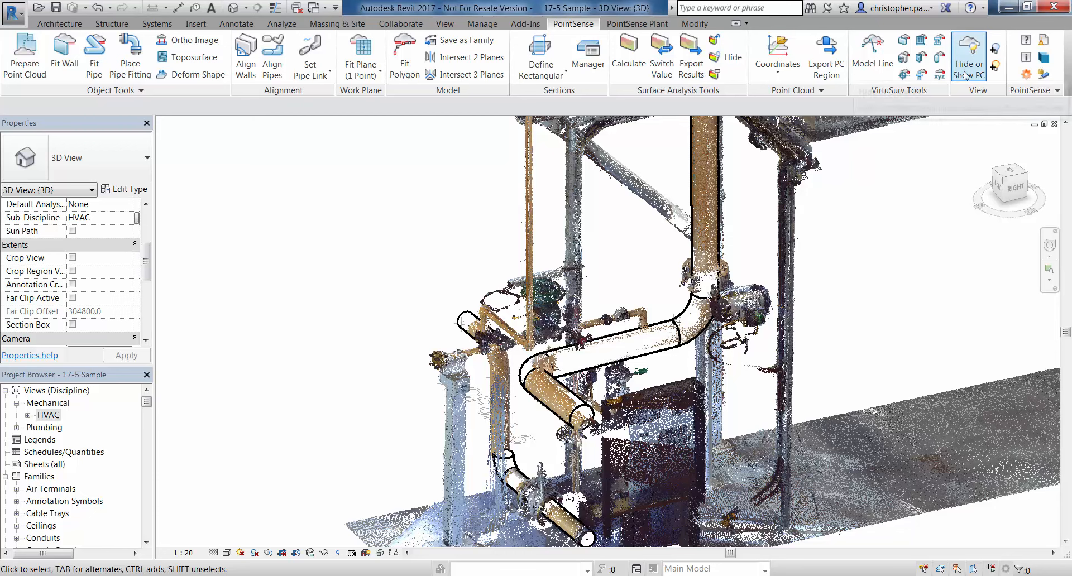
click(965, 75)
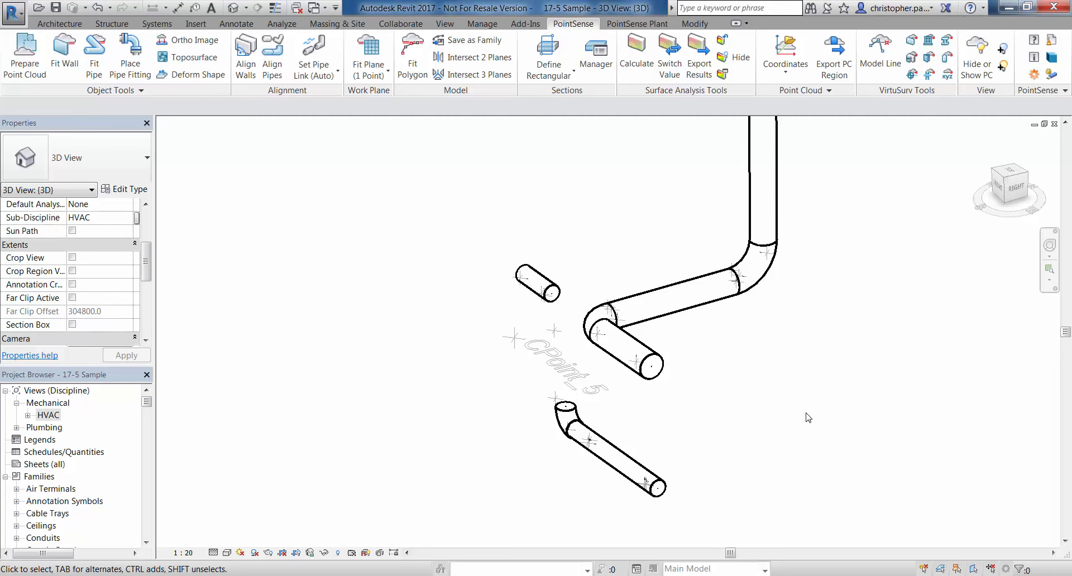
Step: Check which connected elements Align Pipes selects from the lower horizontal pipe, and decline the alignment
shift+middle_drag(806, 421, 665, 340)
click(272, 56)
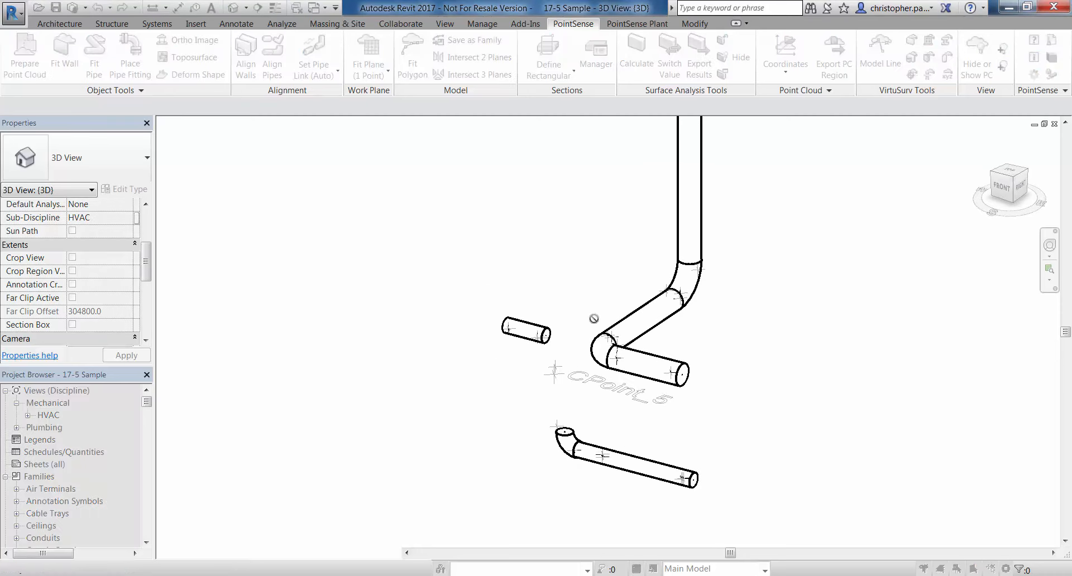
click(642, 461)
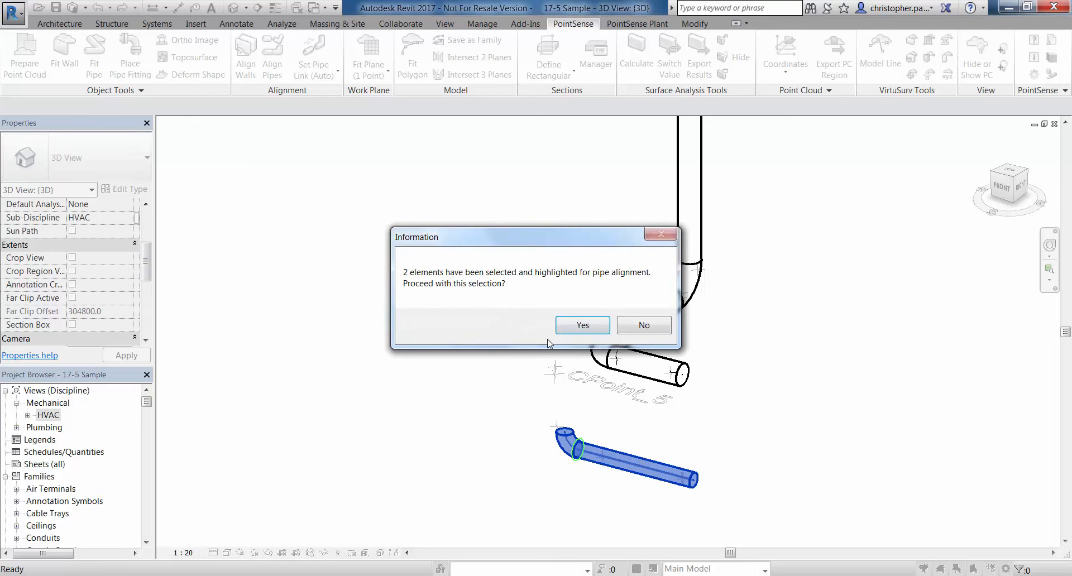
drag(534, 247, 874, 314)
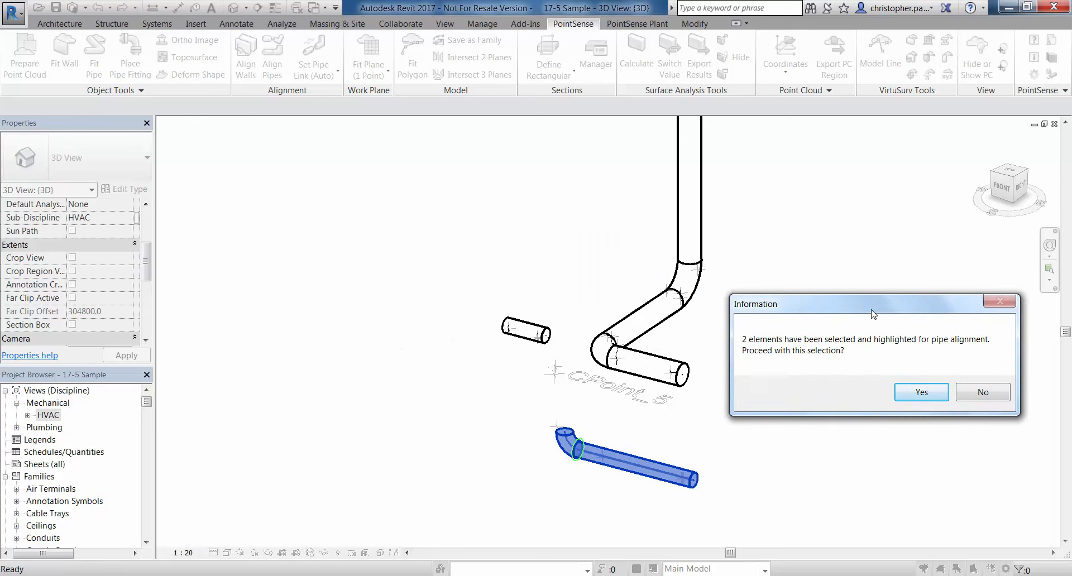
click(983, 393)
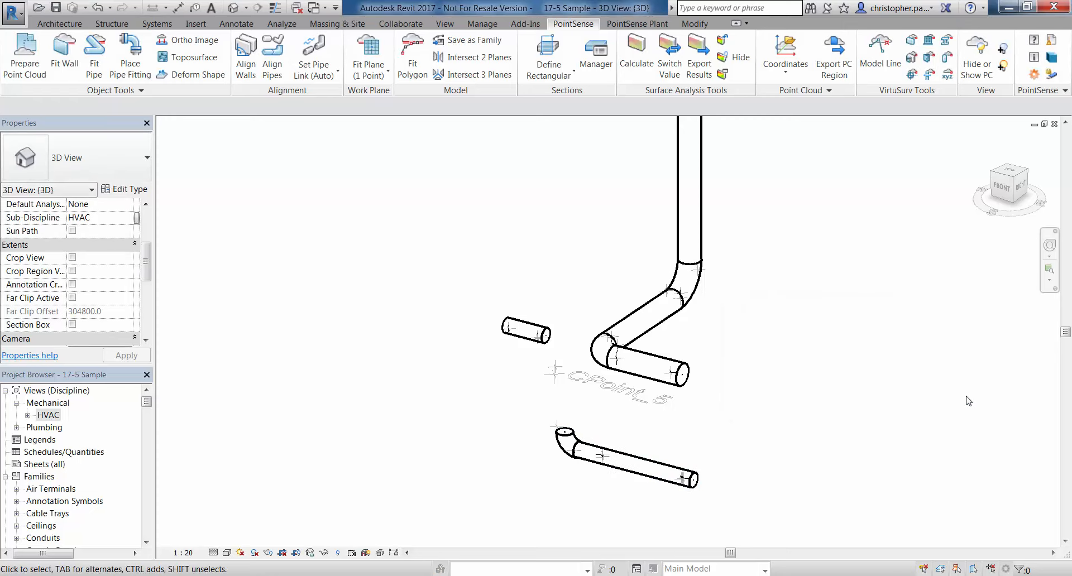
Step: Set a pipe link between the short horizontal pipe's open end and the lower elbow's upward-facing open end
click(327, 78)
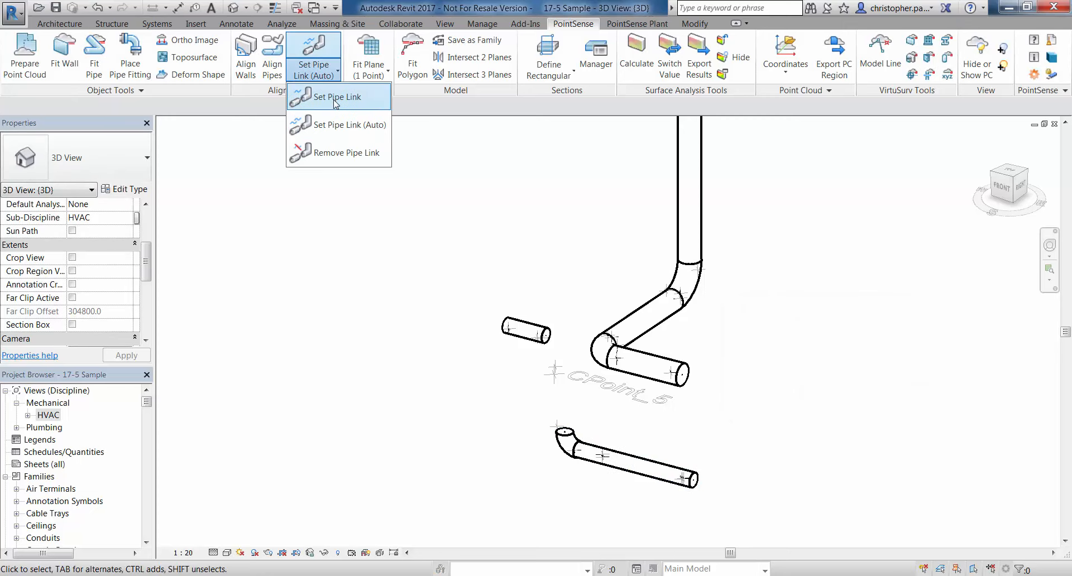
click(335, 98)
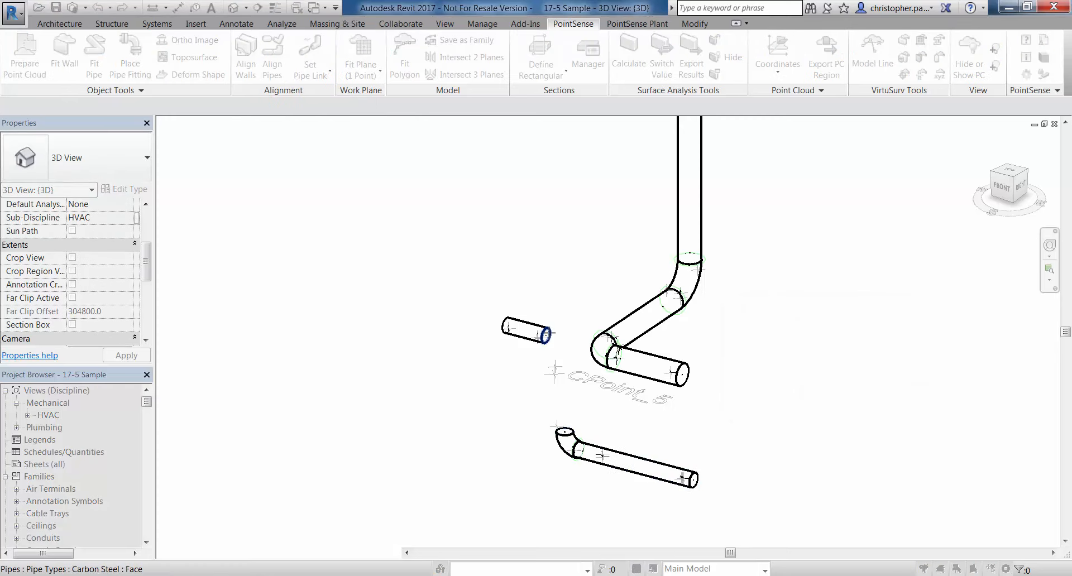
click(549, 334)
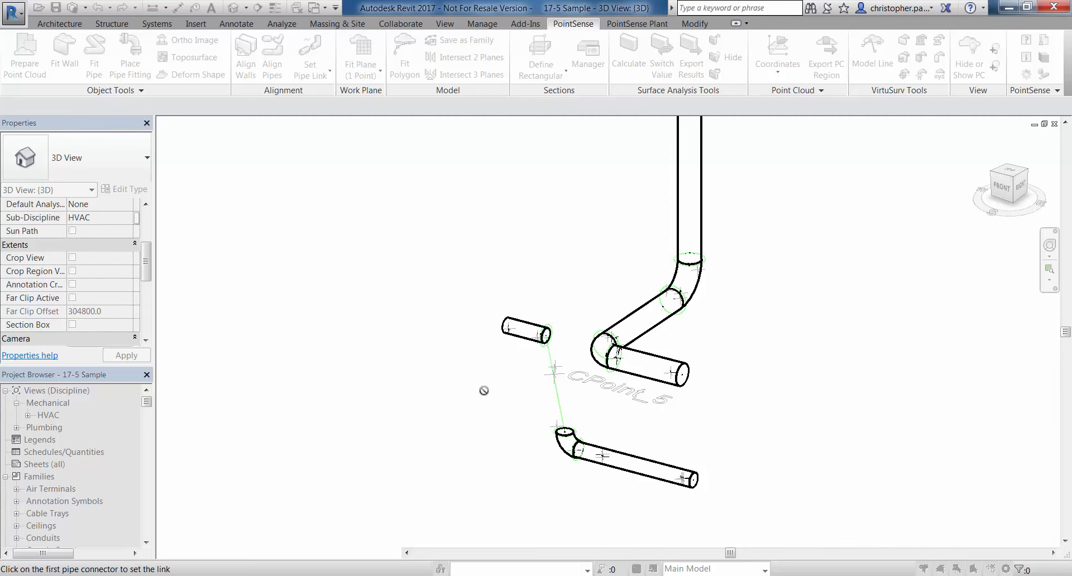
key(Escape)
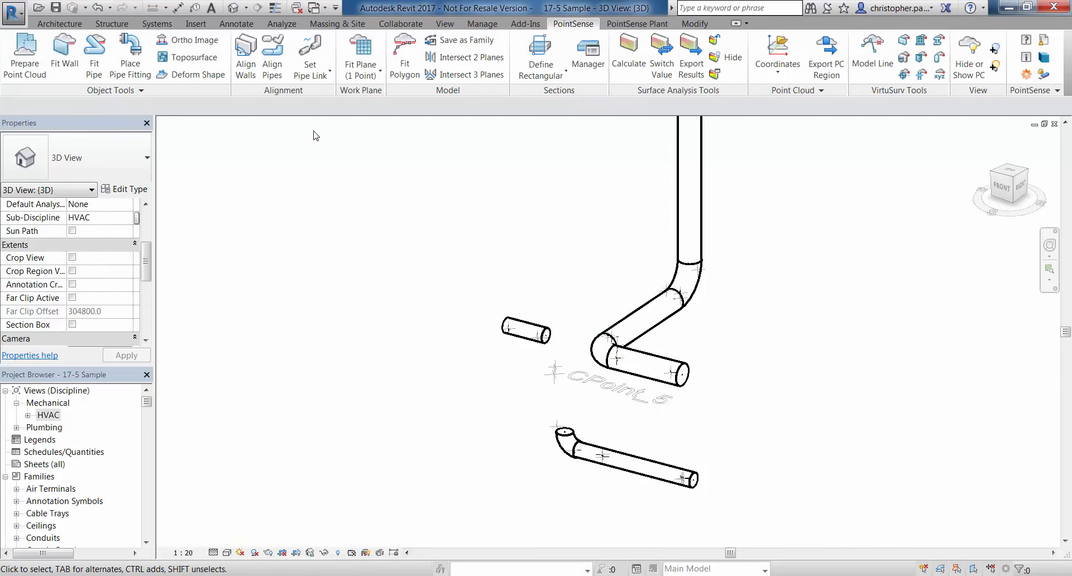
Step: Check which linked elements Align Pipes selects from the short horizontal pipe, and decline the alignment
click(274, 80)
click(525, 333)
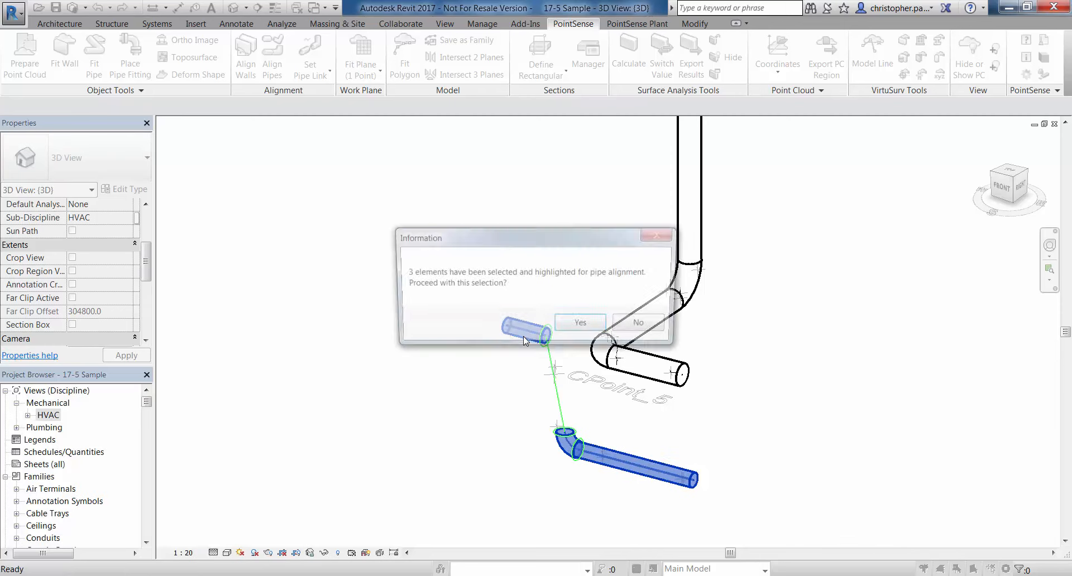
drag(526, 243, 350, 163)
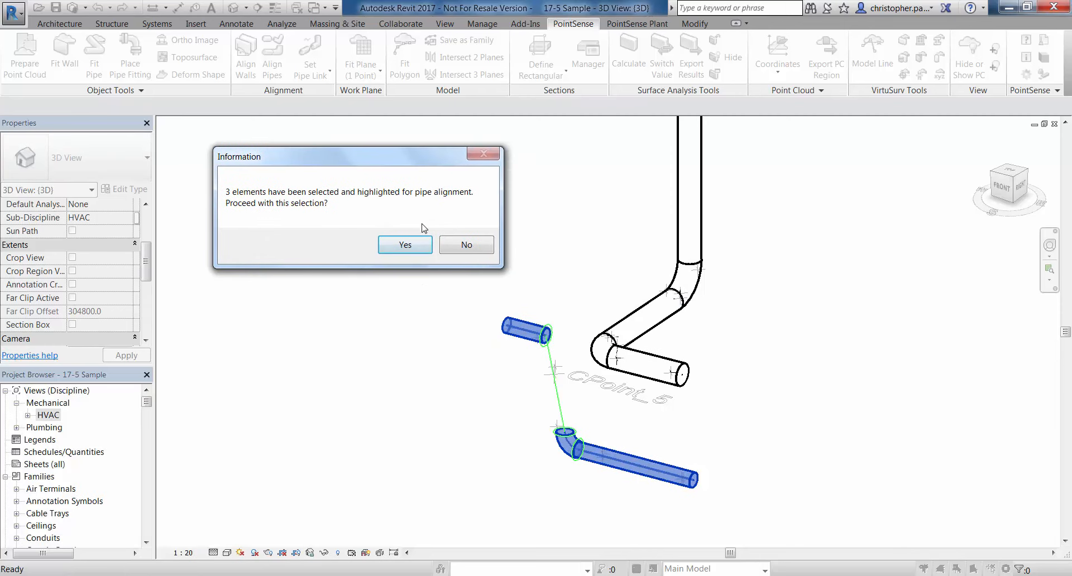
click(465, 244)
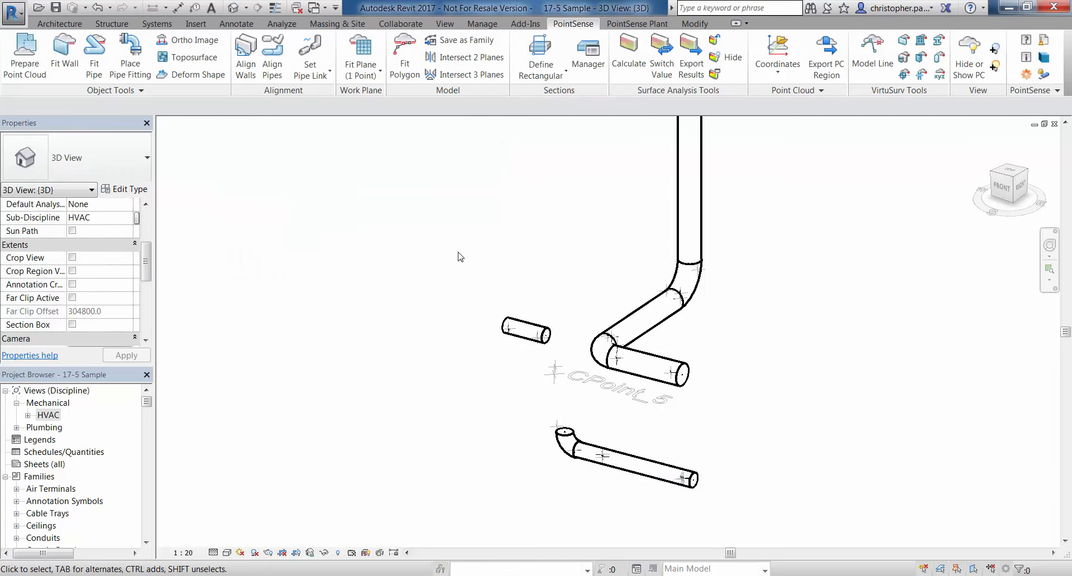
Step: Remove the pipe links joining the lower elbow to the short horizontal pipe and to the lower horizontal pipe
click(313, 73)
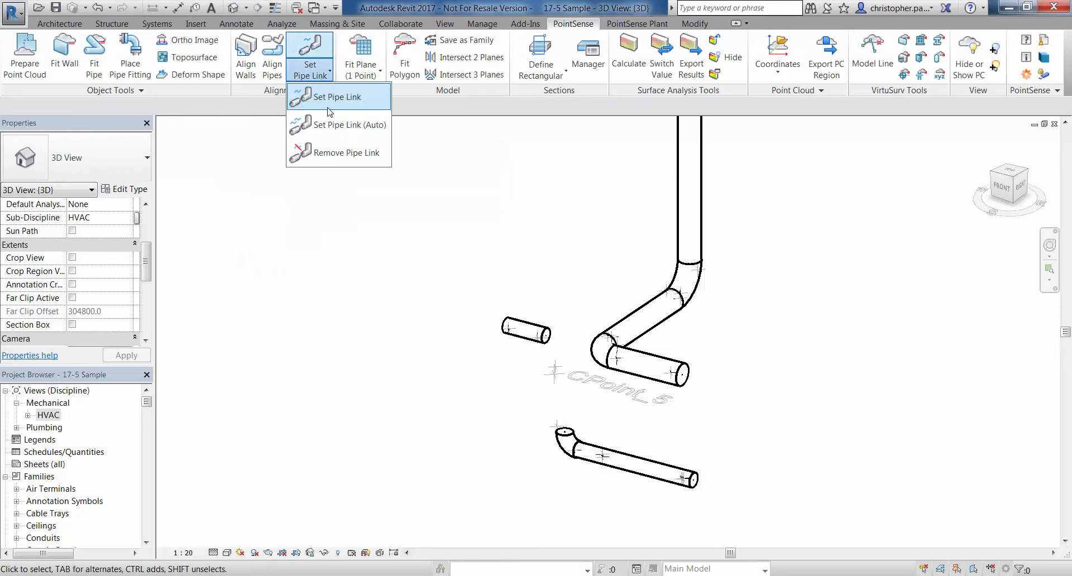
click(339, 153)
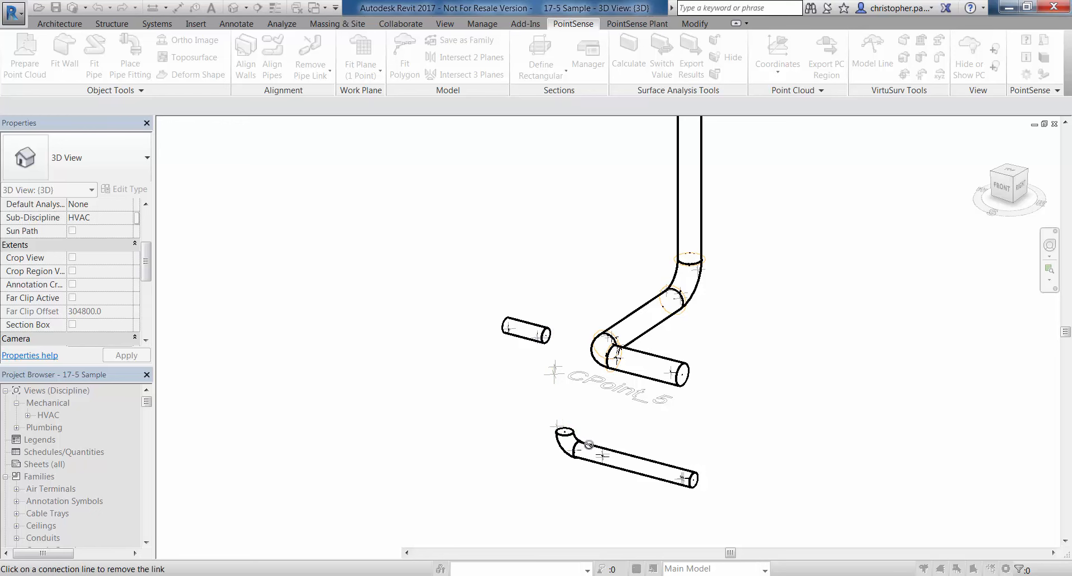
key(Escape)
Step: Select the lower elbow, the lower horizontal pipe and the short horizontal pipe in turn to check each as a separate element
click(575, 449)
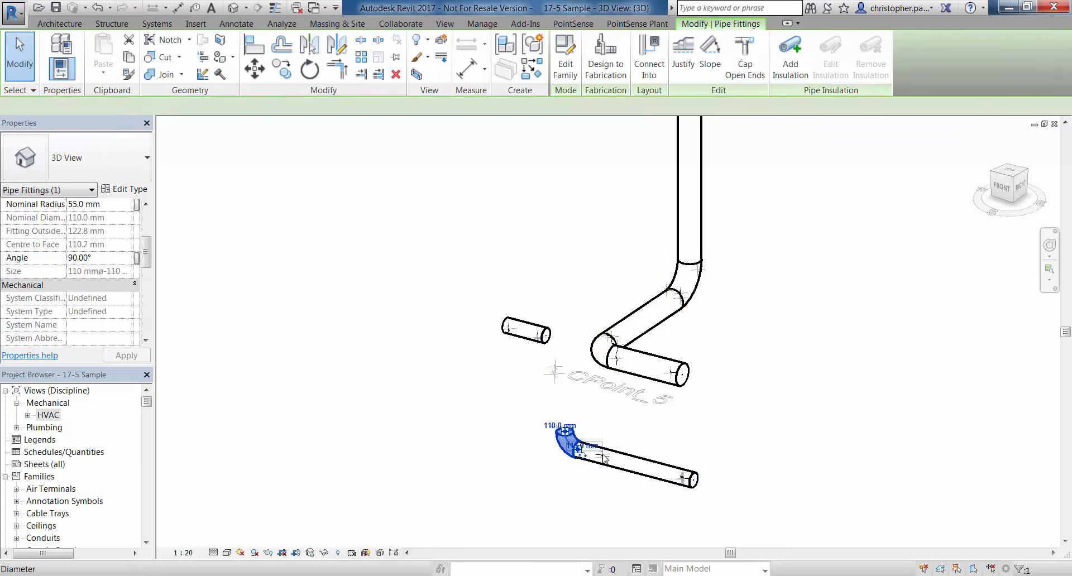
click(605, 459)
click(529, 333)
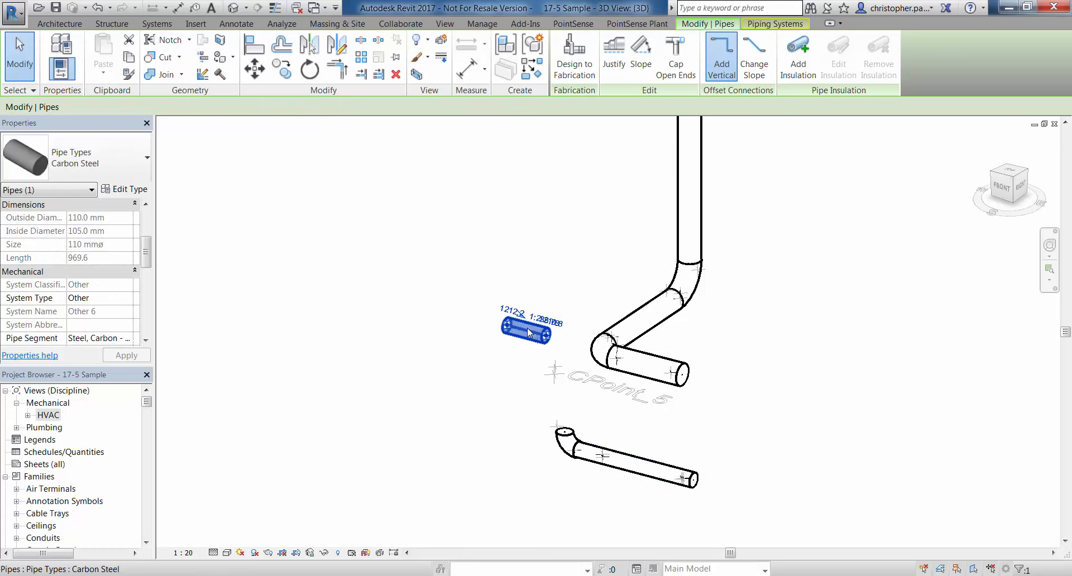
click(719, 478)
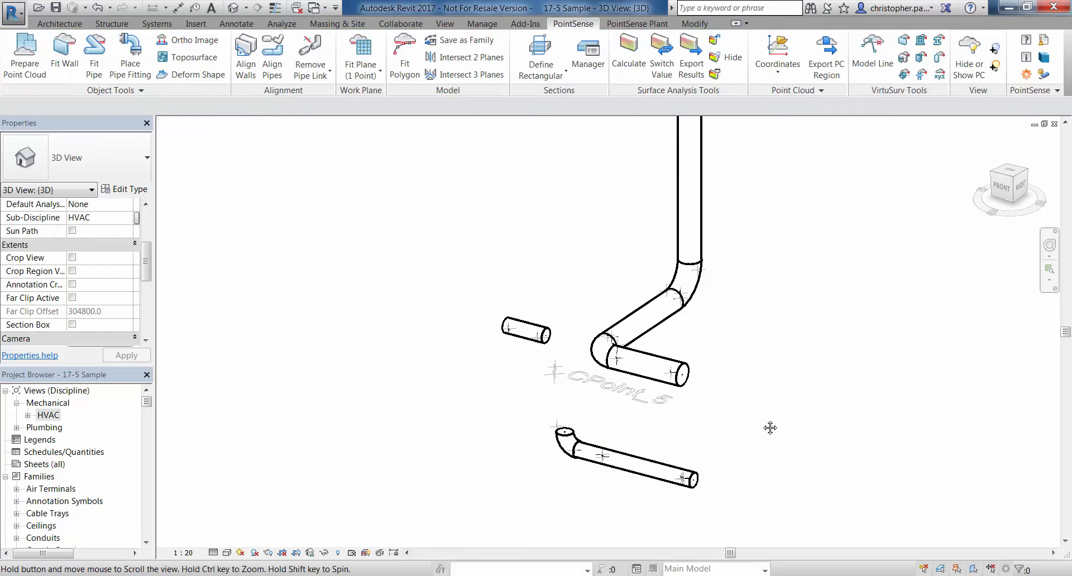
middle_drag(770, 428, 761, 424)
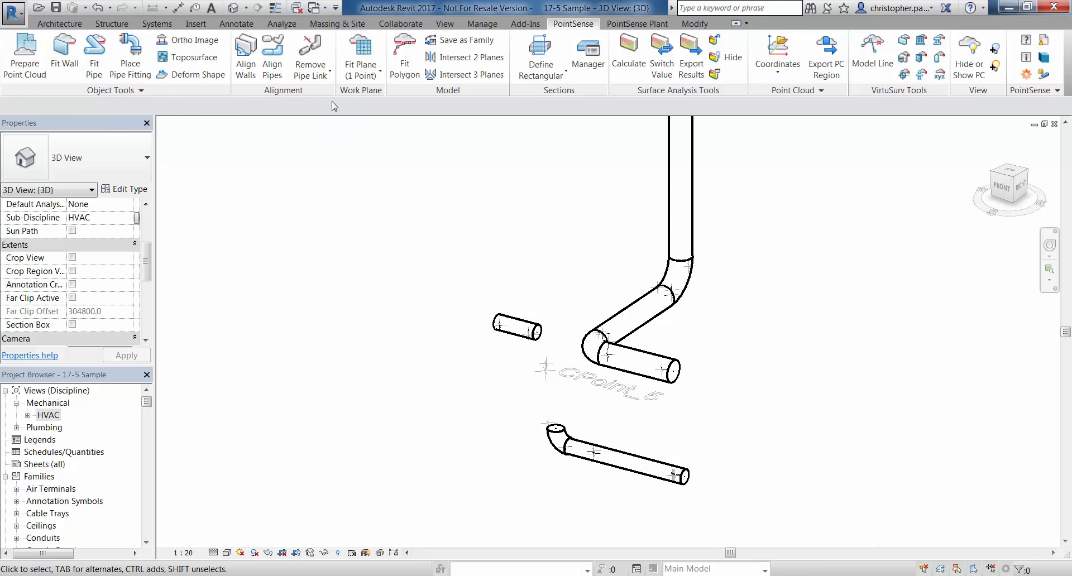
Step: Link free pipe ends automatically with a 300 mm search radius, inspect the proposed link at the lower elbow, and accept it
click(316, 71)
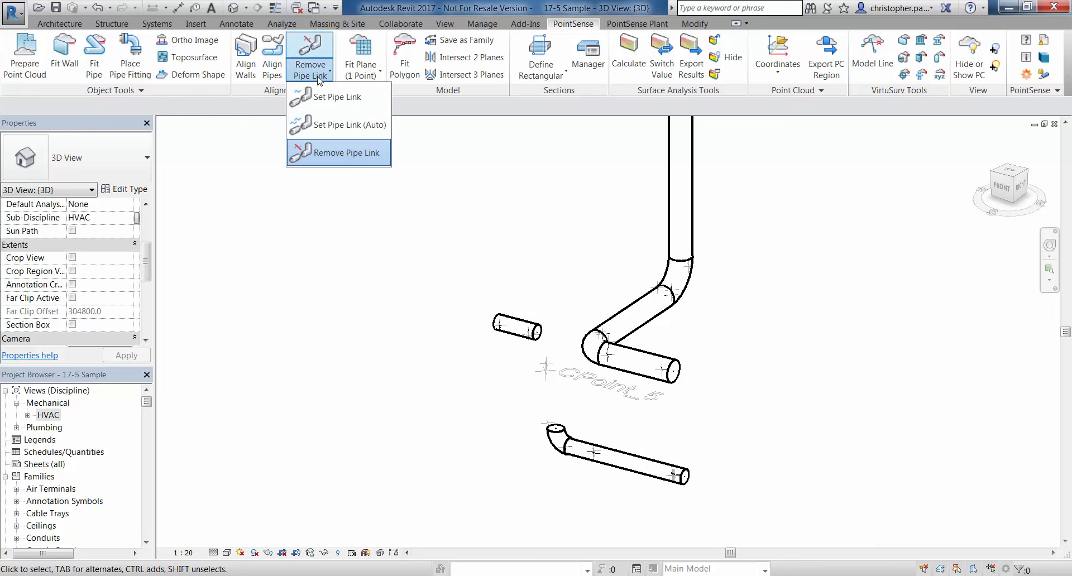
click(329, 123)
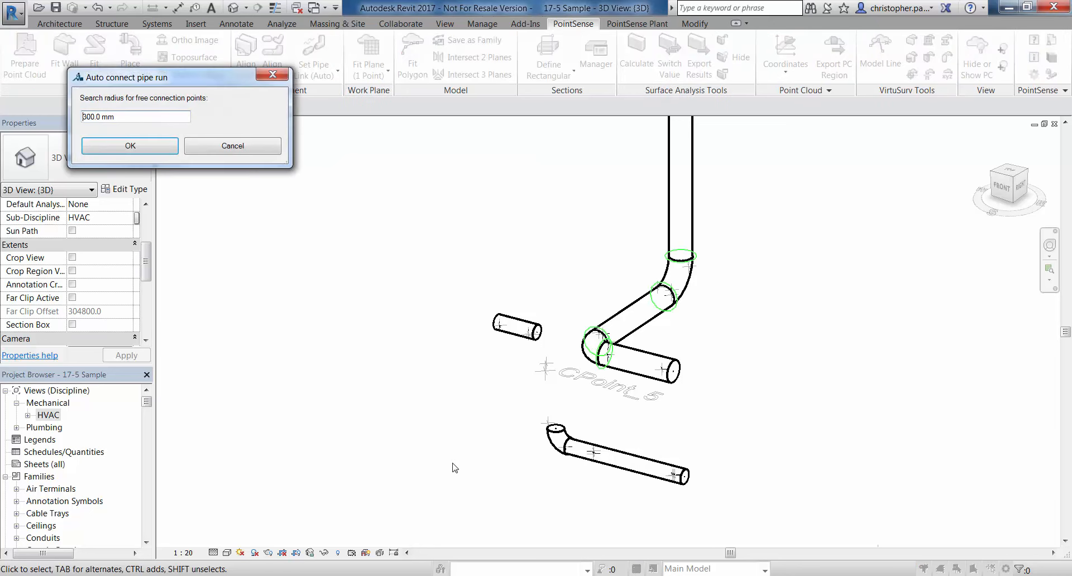
click(142, 151)
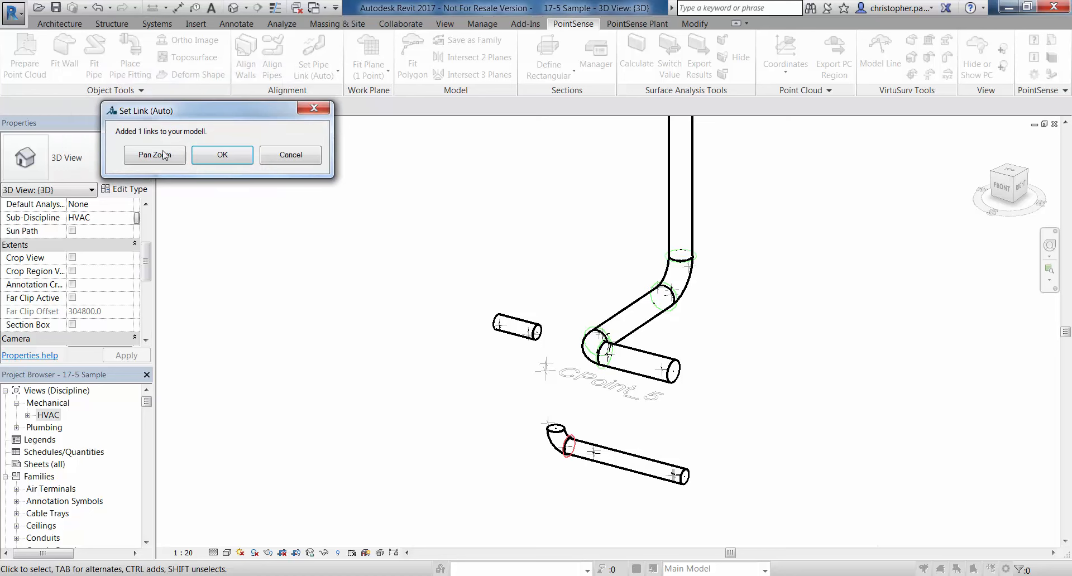
drag(174, 115, 368, 346)
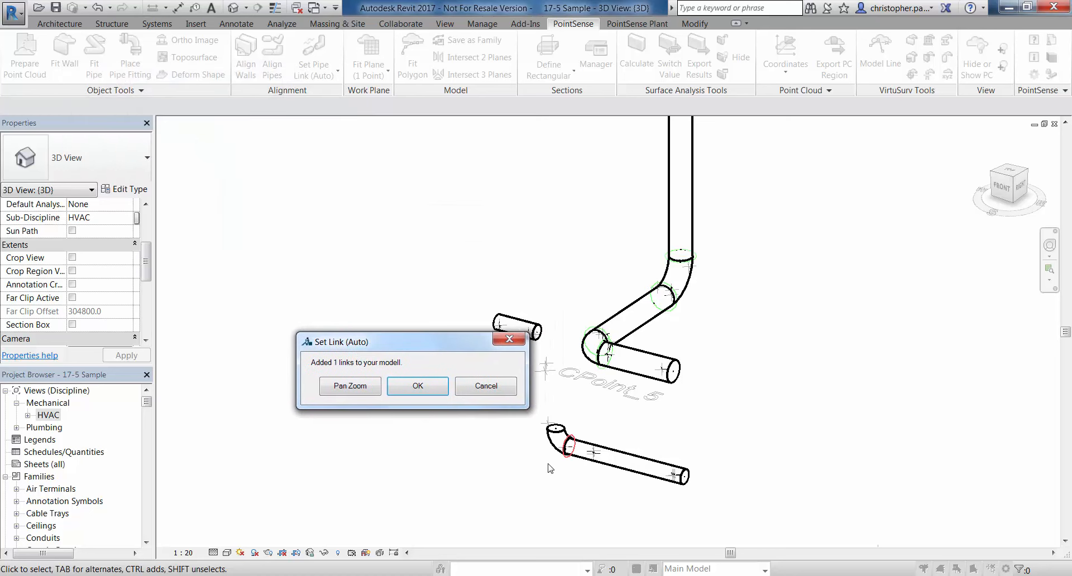
click(350, 386)
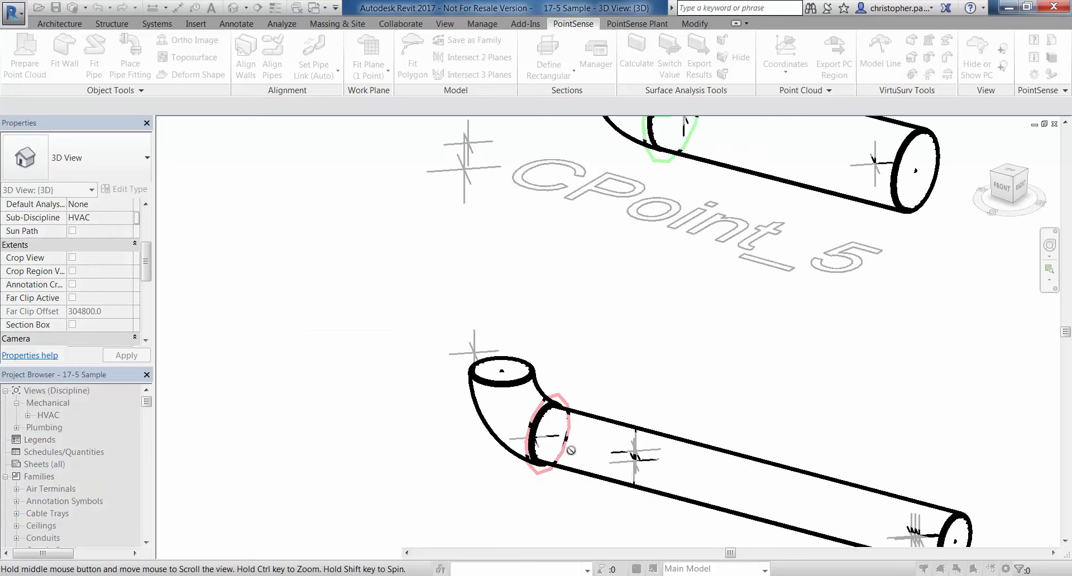
scroll(571, 450, up, 2)
scroll(620, 430, down, 2)
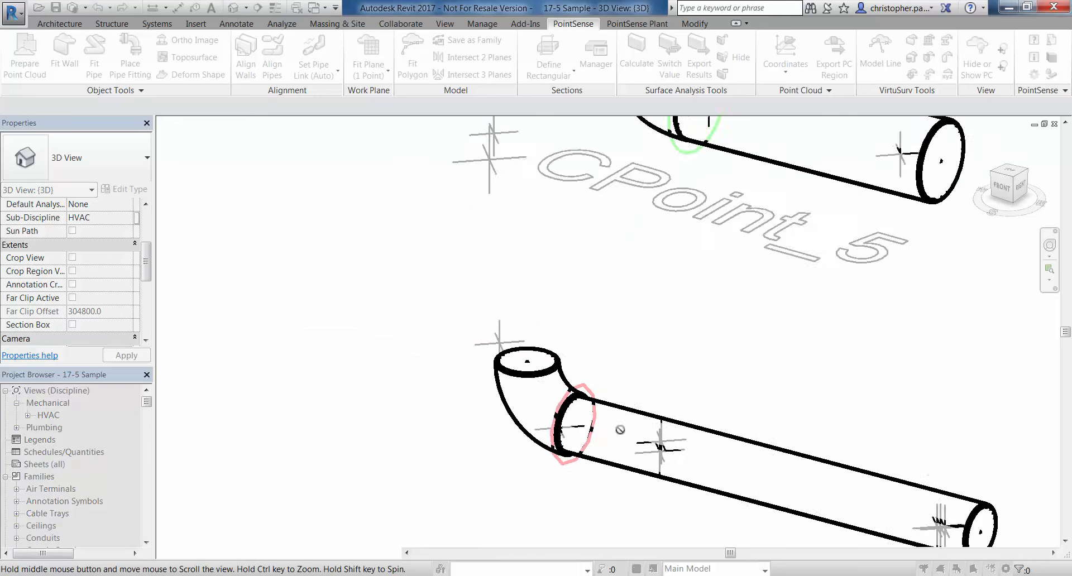
scroll(619, 430, down, 3)
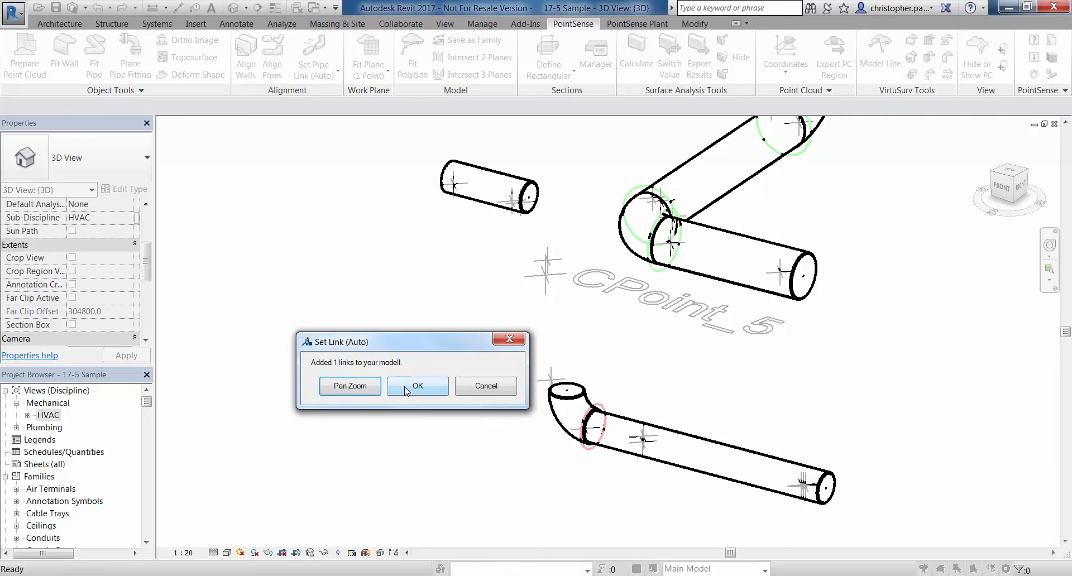
click(407, 390)
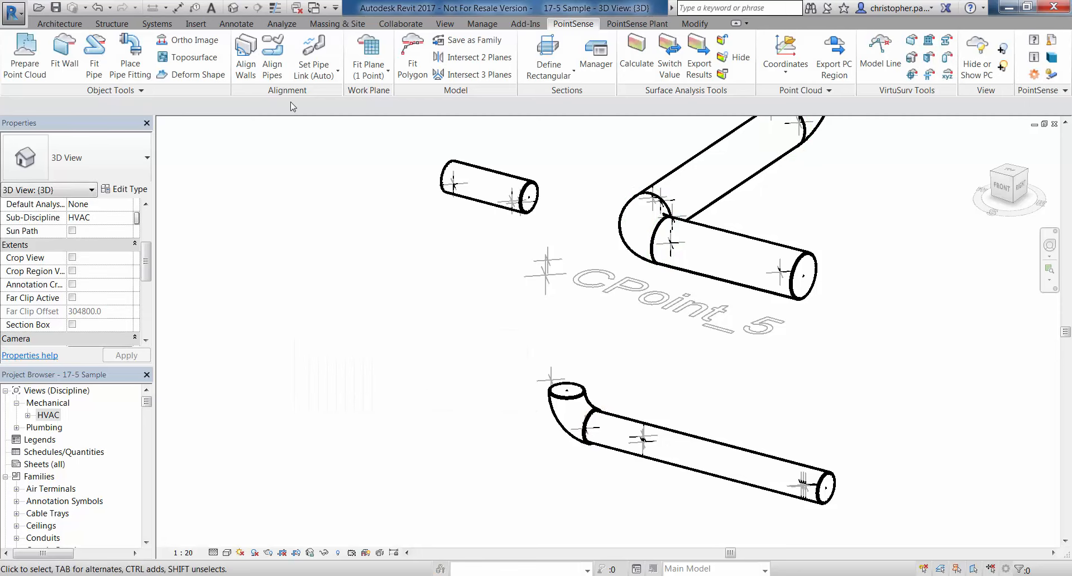
Step: Check which elements Align Pipes selects from the lower horizontal pipe after the automatic linking, and decline the alignment
click(273, 61)
click(699, 459)
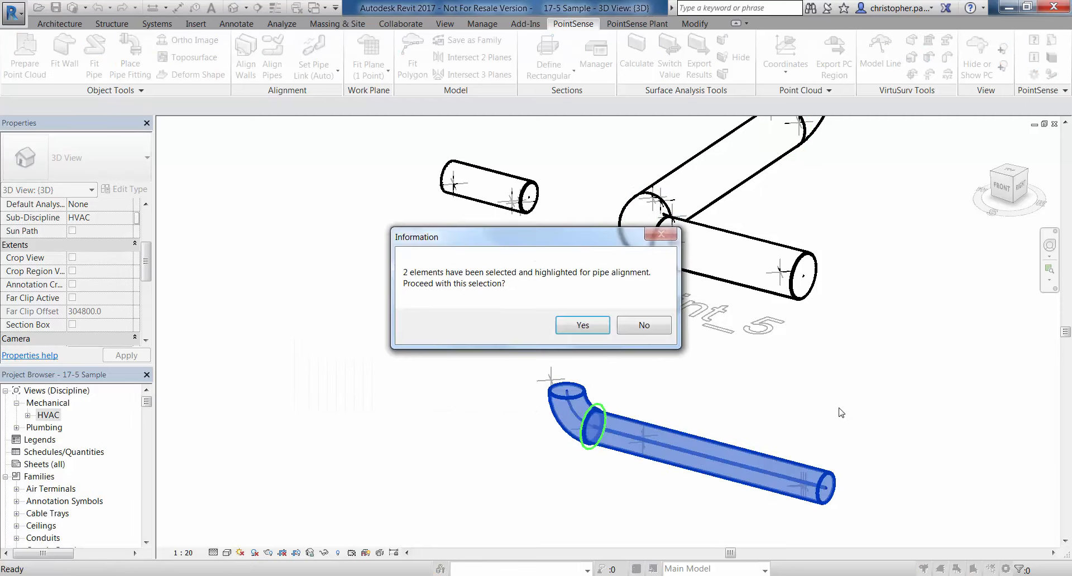
click(648, 330)
scroll(680, 394, down, 3)
middle_drag(724, 401, 633, 422)
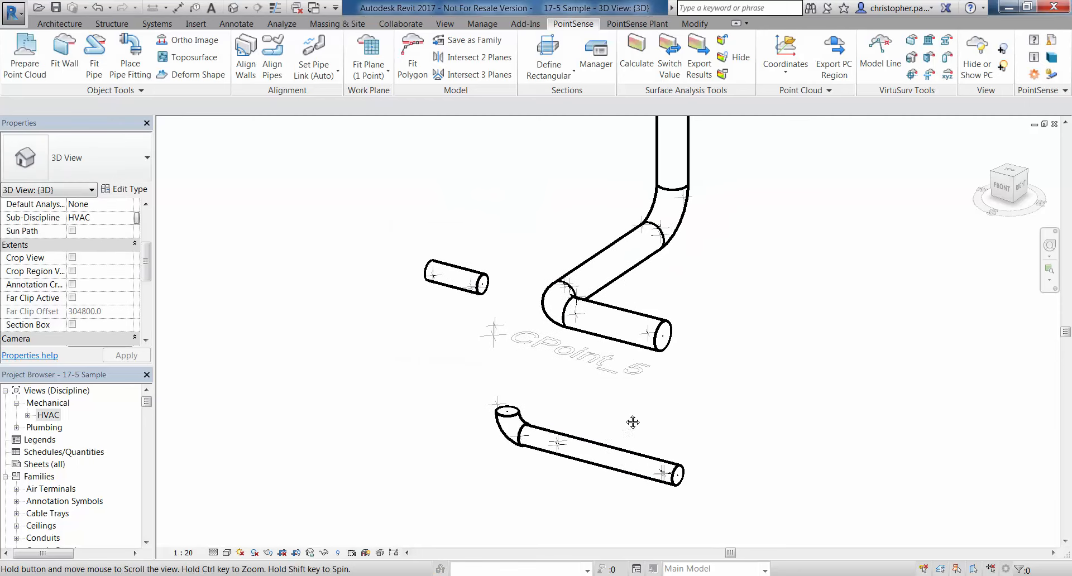
Step: Insert a Standard Tee - Flanged - CS - PN 40 fitting into the middle pipe between the upper run's two elbows
shift+middle_drag(752, 355, 698, 361)
drag(175, 408, 182, 484)
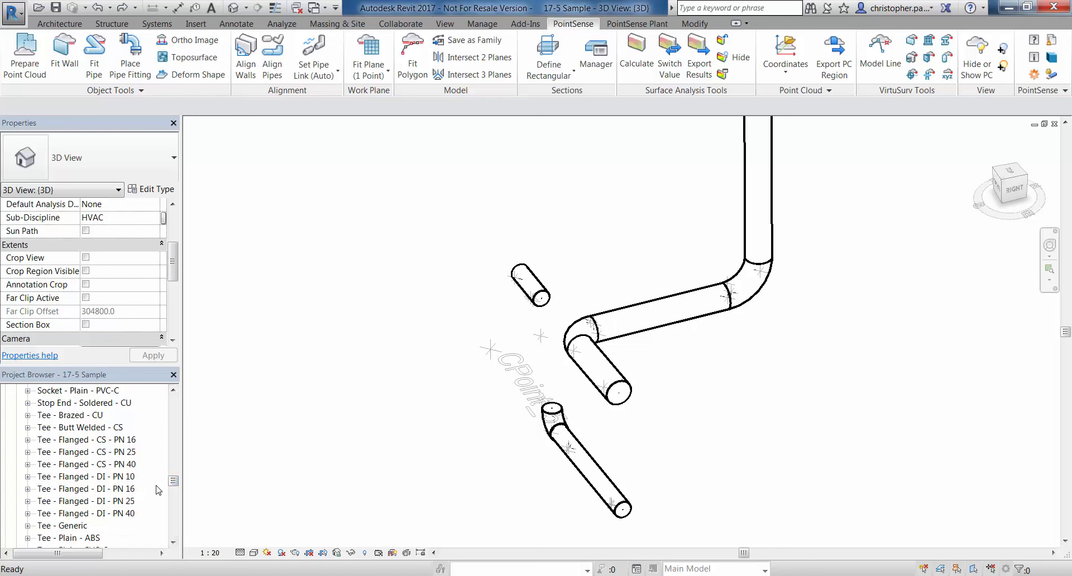
click(28, 464)
click(69, 478)
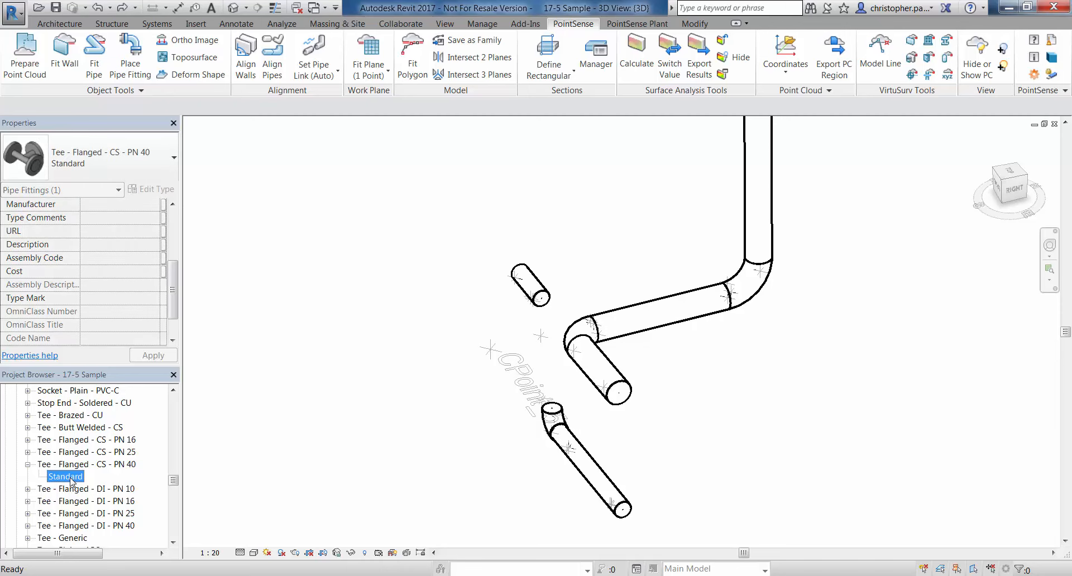
drag(640, 343, 642, 329)
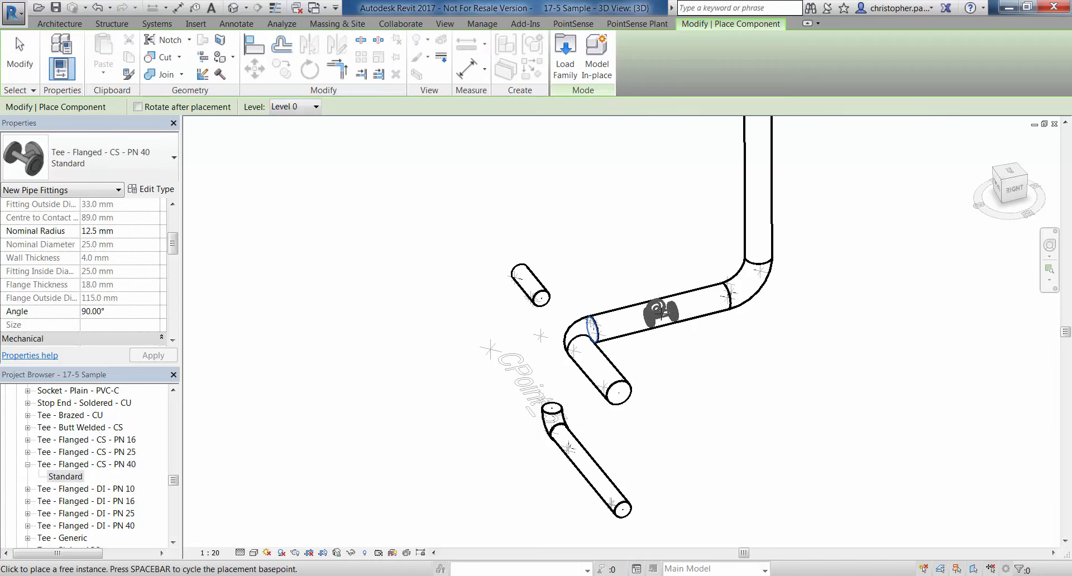
click(660, 314)
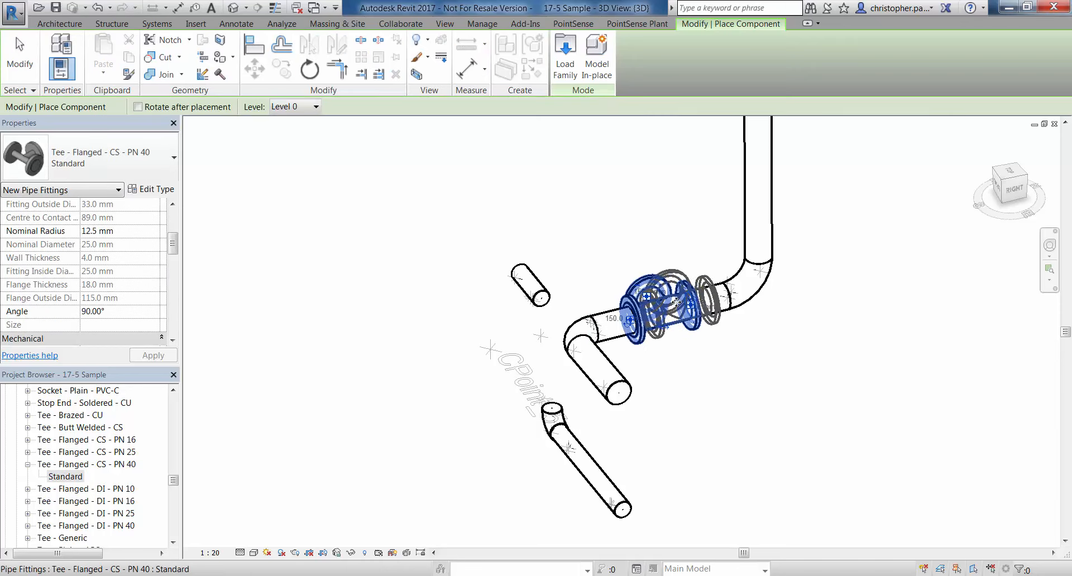
key(Escape)
Step: Check which elements Align Pipes selects from the vertical pipe of the run with the inserted tee, and decline the alignment
middle_drag(753, 354, 687, 298)
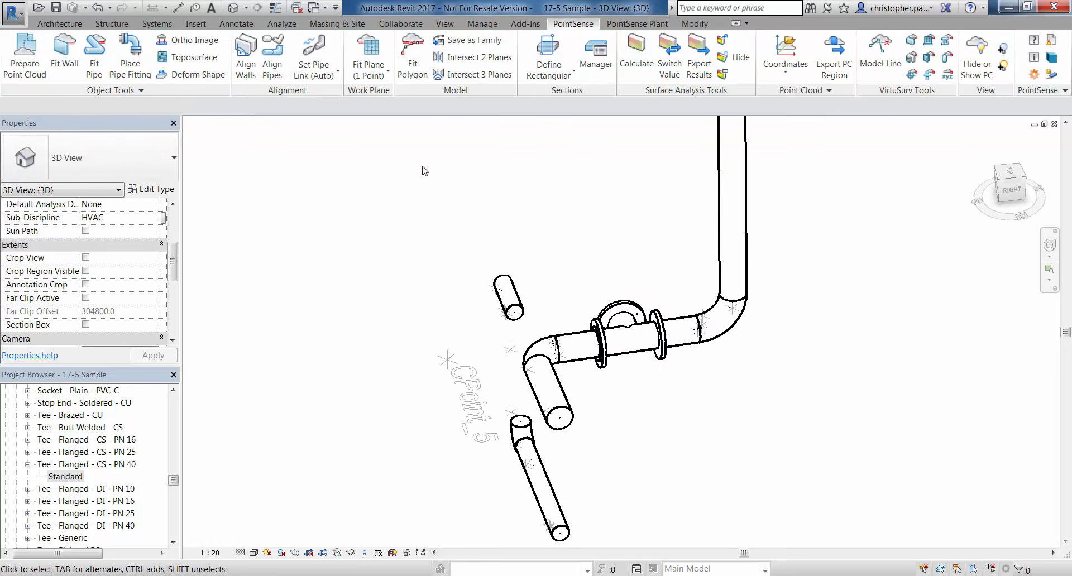
click(276, 70)
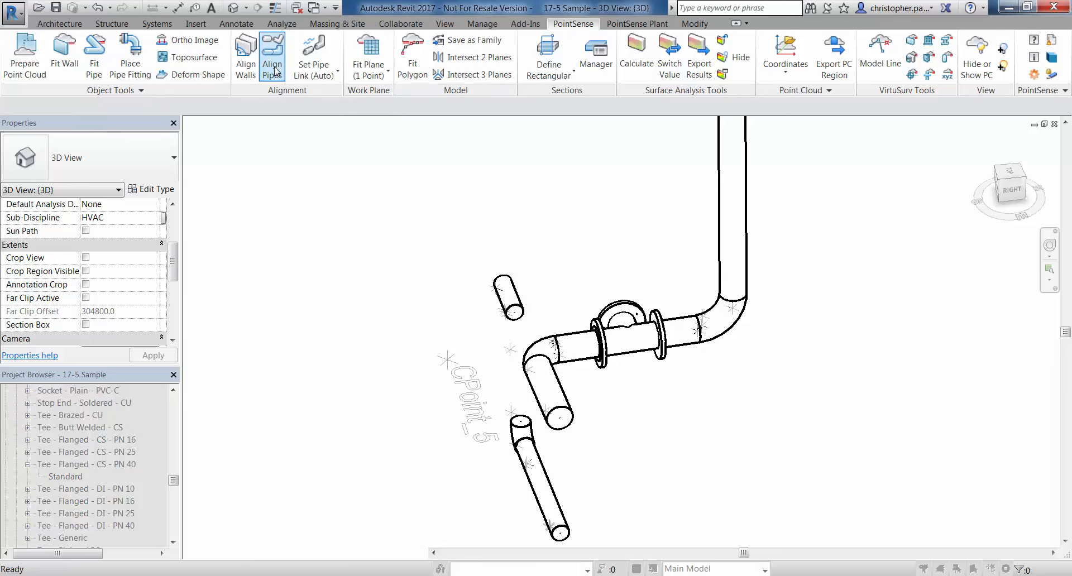
click(723, 206)
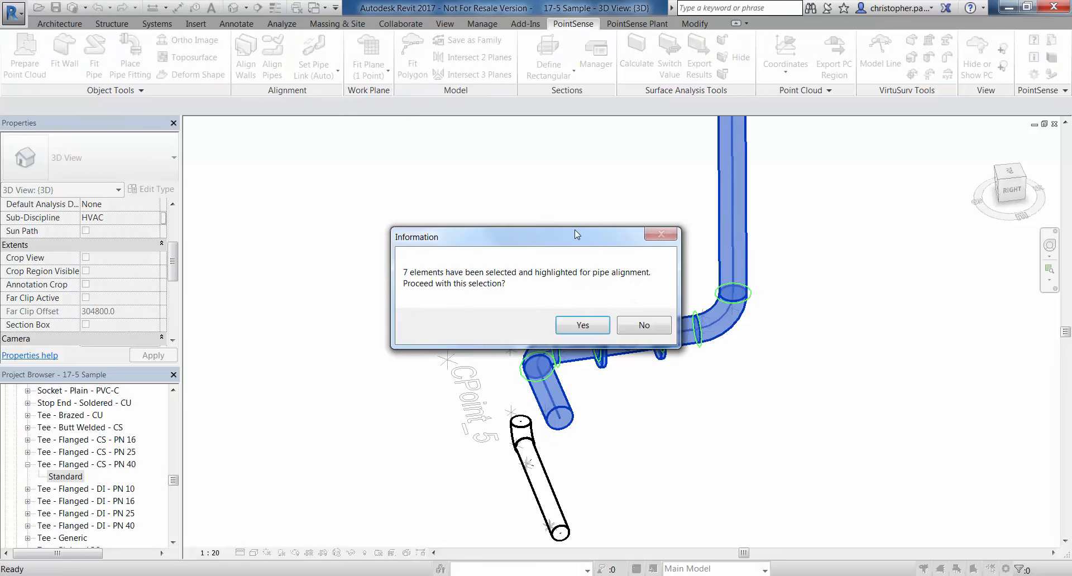
drag(575, 230, 490, 131)
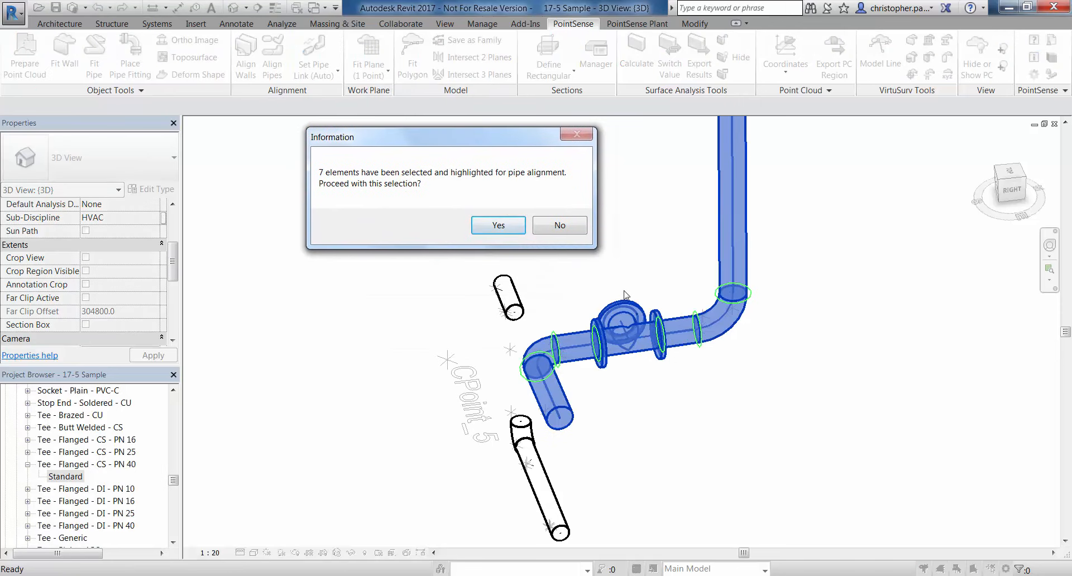
click(562, 233)
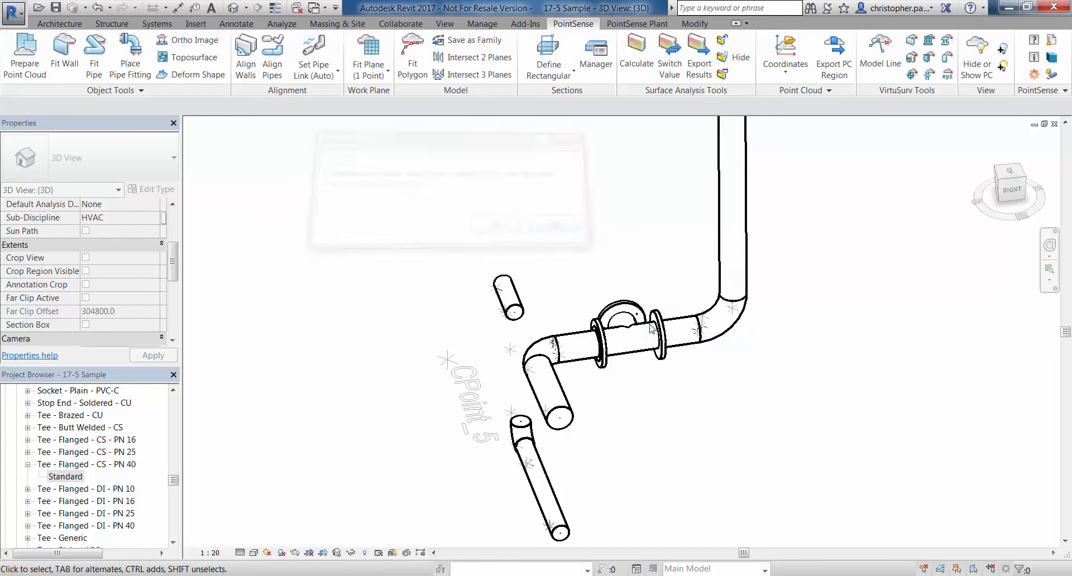
middle_drag(688, 378, 734, 417)
scroll(670, 403, down, 2)
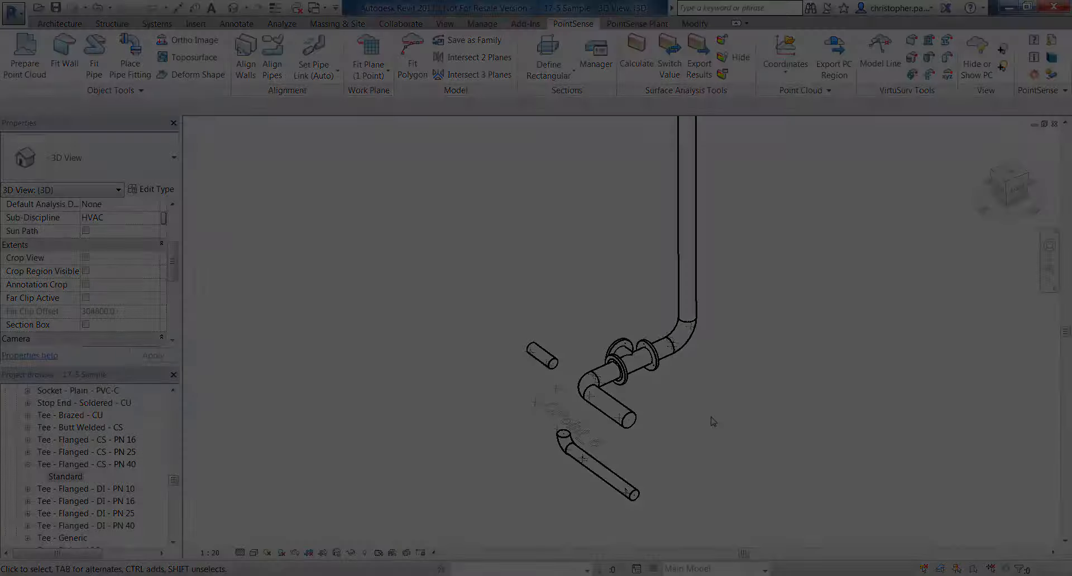